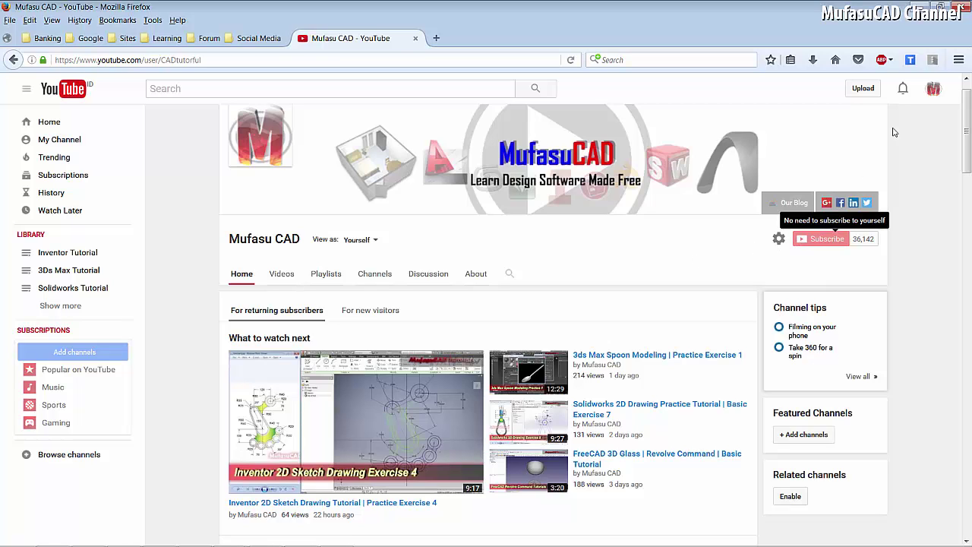
# Minimise Firefox to show the Exercise7 drawing beside Fusion 360
pyautogui.click(925, 13)
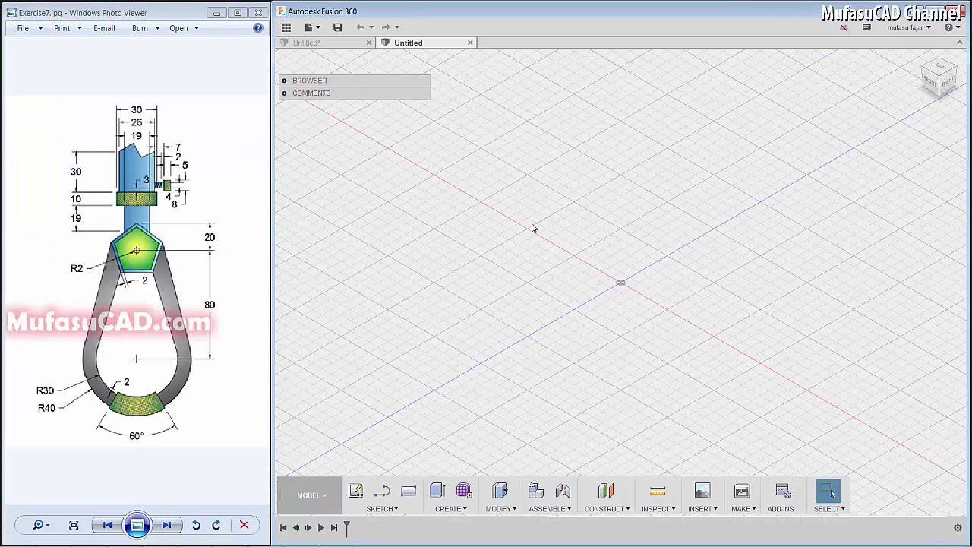
# Start a sketch on the ground plane and draw two concentric circles at the origin
pyautogui.click(382, 489)
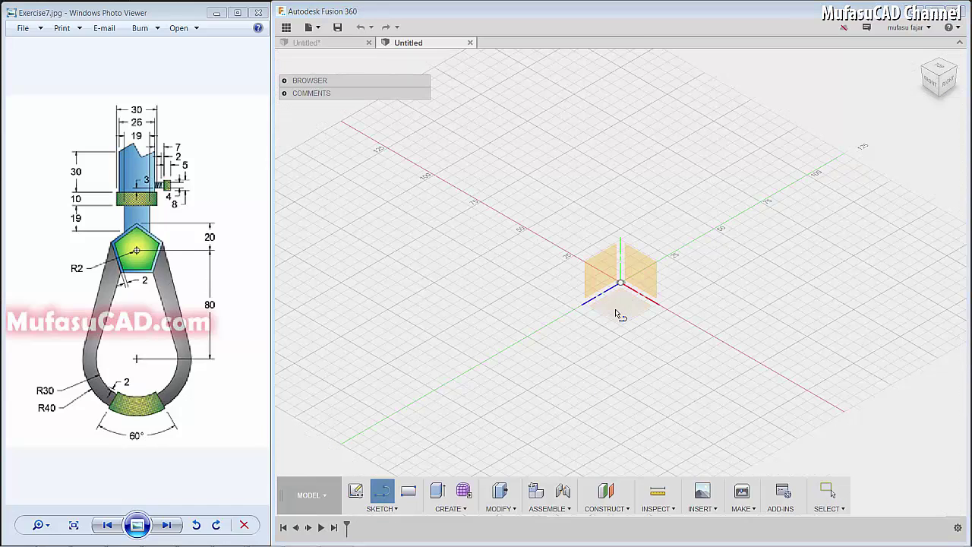
pyautogui.click(619, 314)
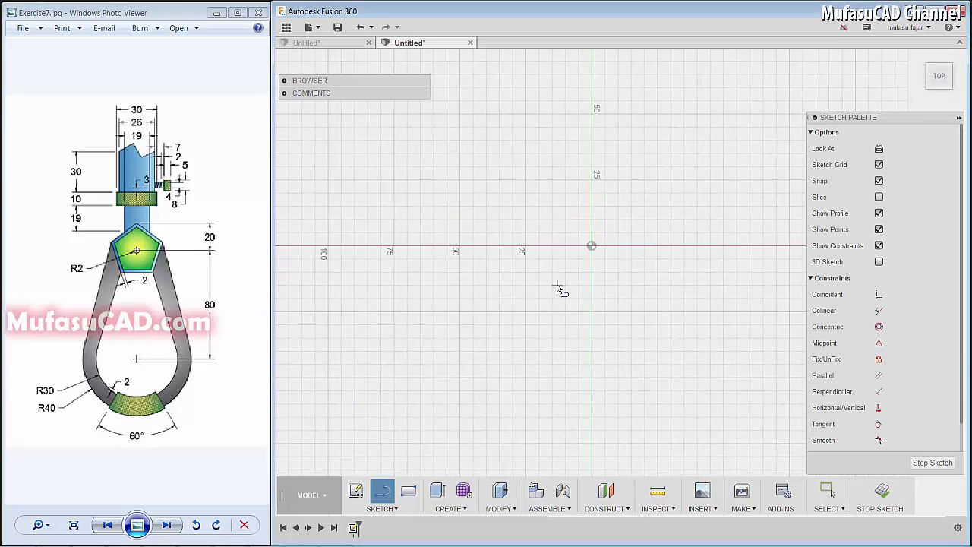
pyautogui.press('c')
pyautogui.click(592, 245)
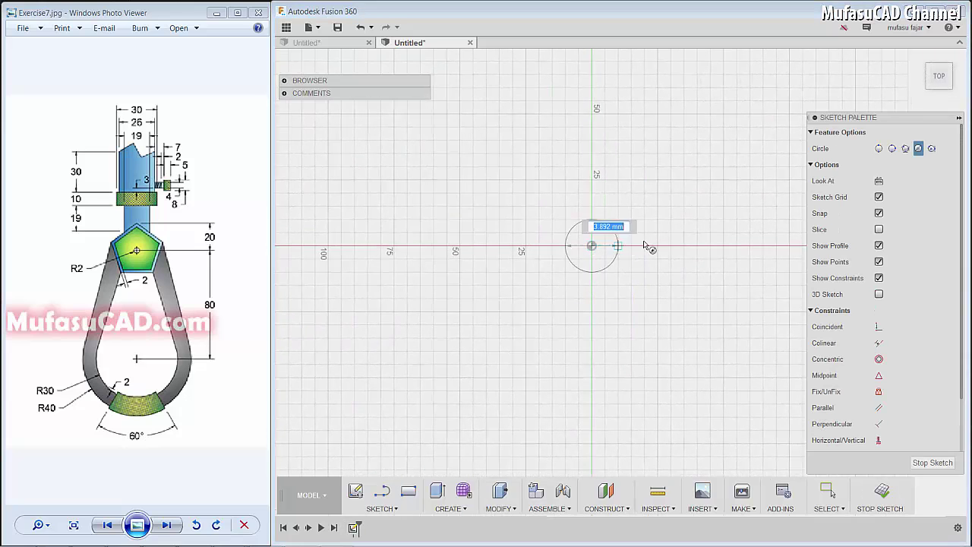
pyautogui.click(685, 238)
pyautogui.click(592, 246)
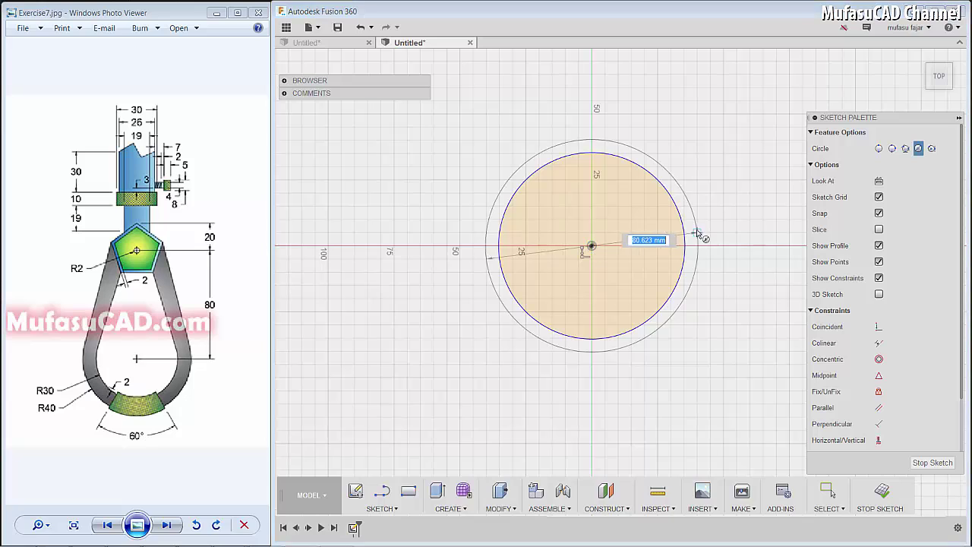
pyautogui.click(709, 234)
pyautogui.press('Escape')
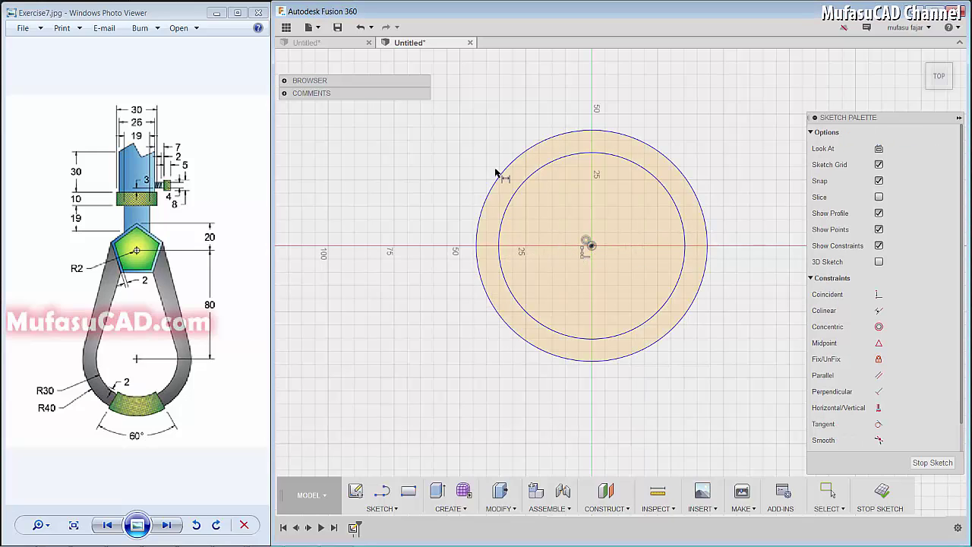
# Dimension the outer circle Ø80 and the inner circle Ø60
pyautogui.click(503, 178)
pyautogui.click(467, 144)
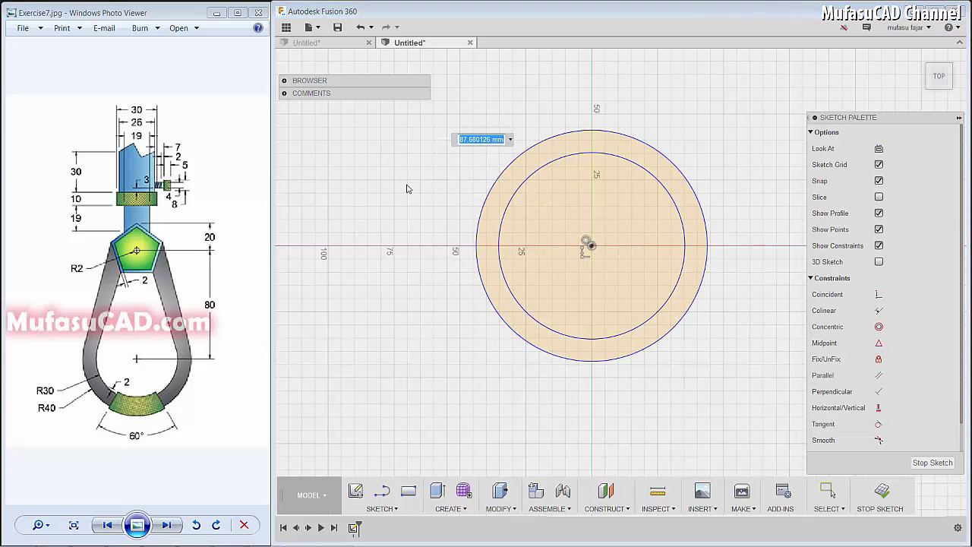
pyautogui.write('80')
pyautogui.press('Return')
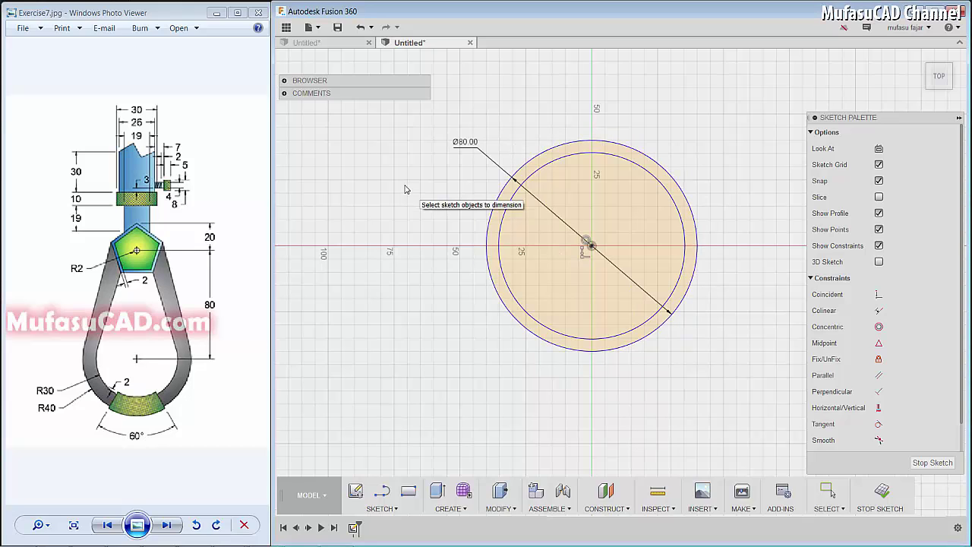
pyautogui.click(524, 181)
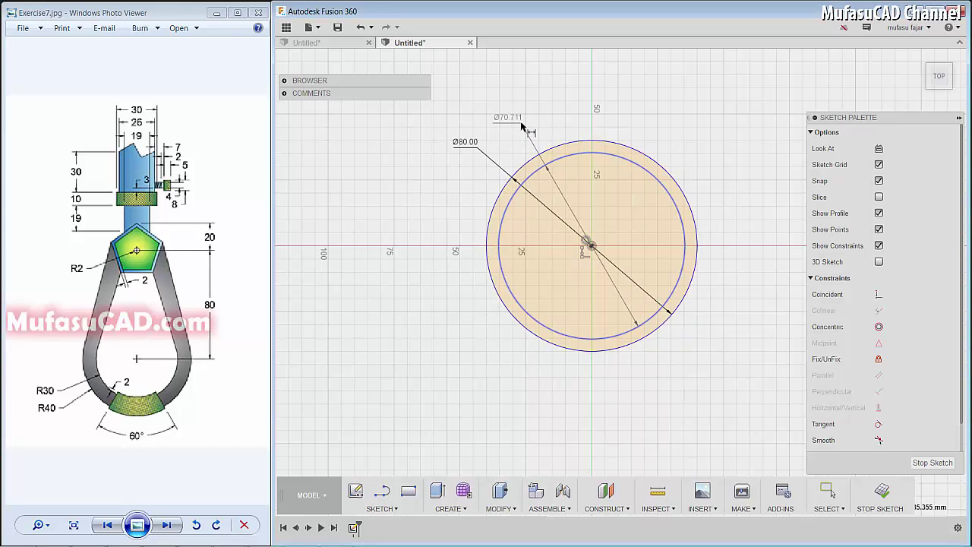
pyautogui.click(521, 127)
pyautogui.write('60')
pyautogui.press('Return')
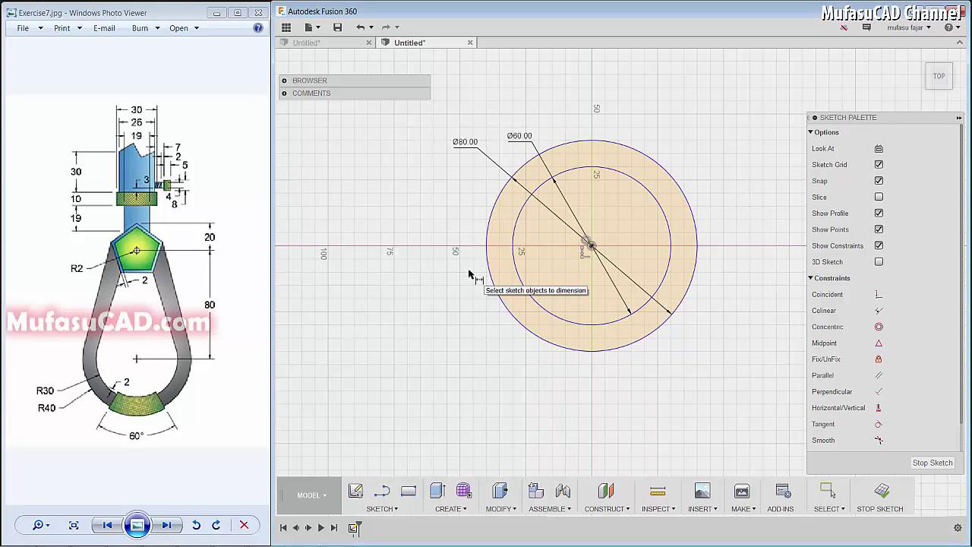
# Draw a vertical line and an angled line running down from the circle centre
pyautogui.press('l')
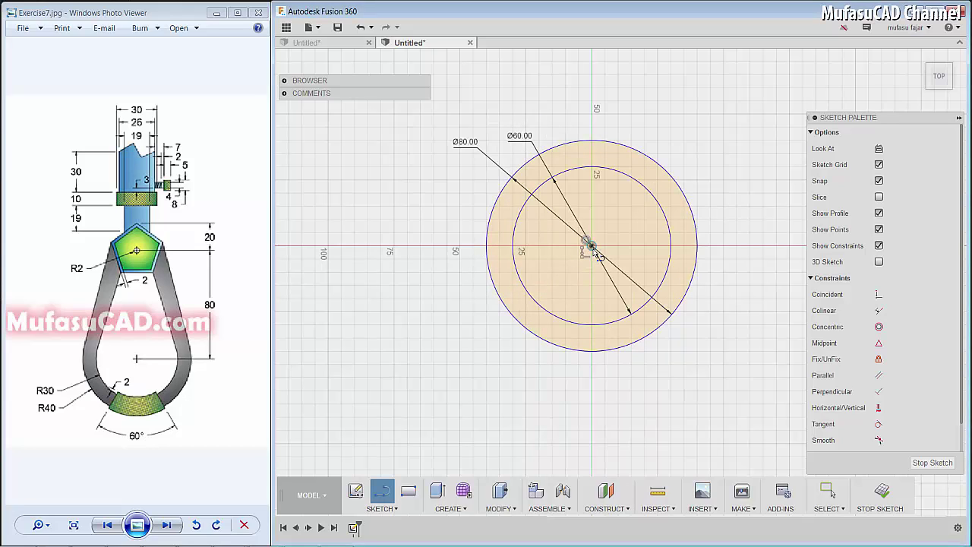
pyautogui.click(591, 246)
pyautogui.click(591, 376)
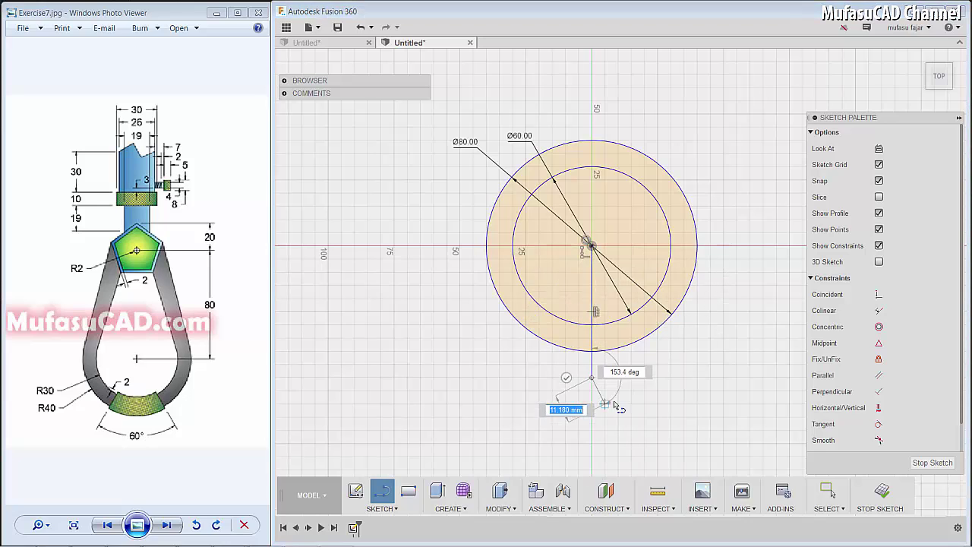
pyautogui.press('Escape')
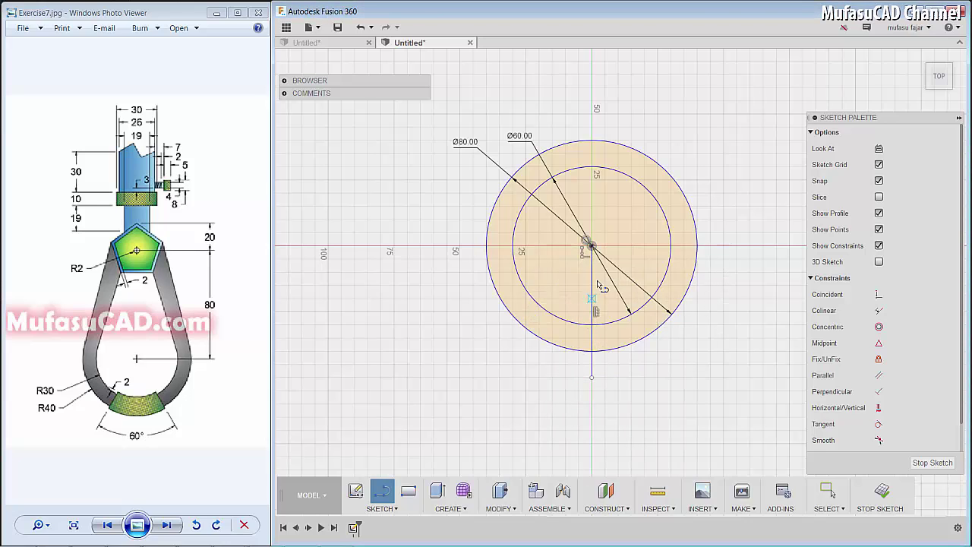
pyautogui.click(592, 245)
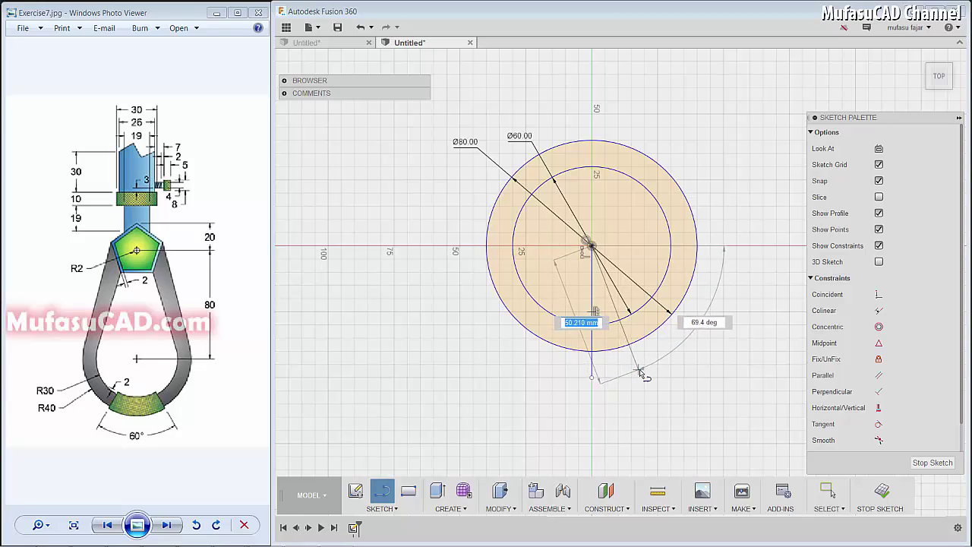
pyautogui.click(640, 369)
pyautogui.press('Escape')
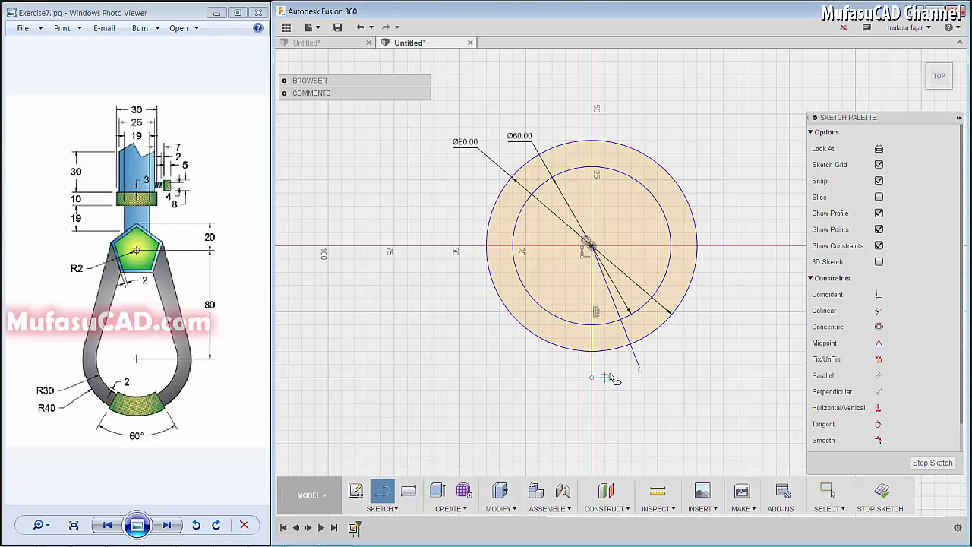
# Convert the vertical line into construction geometry
pyautogui.rightClick(608, 376)
pyautogui.click(594, 370)
pyautogui.click(593, 370)
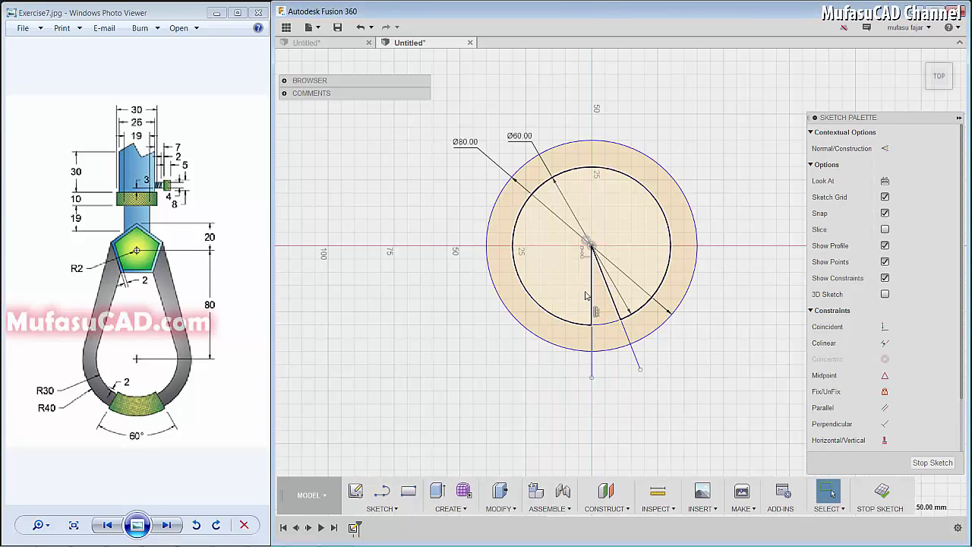
pyautogui.rightClick(594, 309)
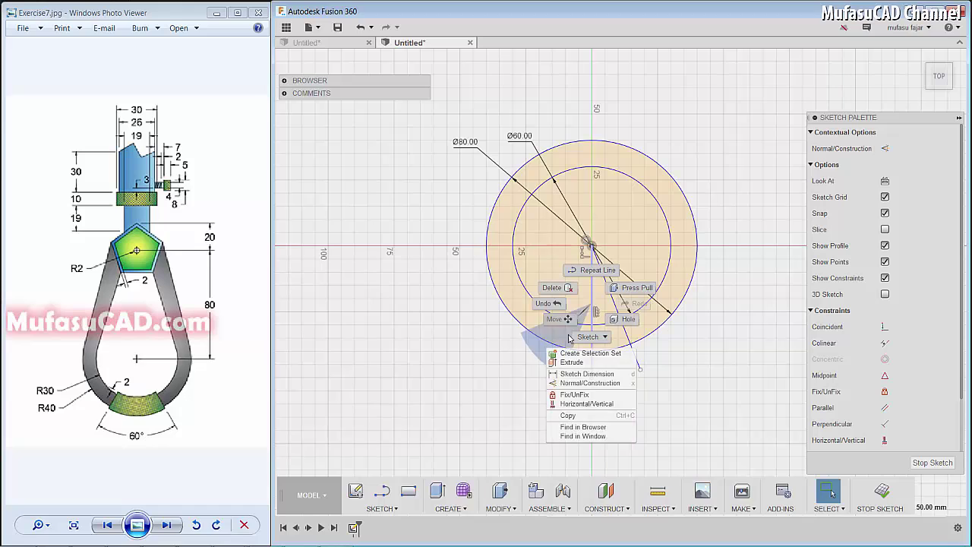
pyautogui.click(587, 384)
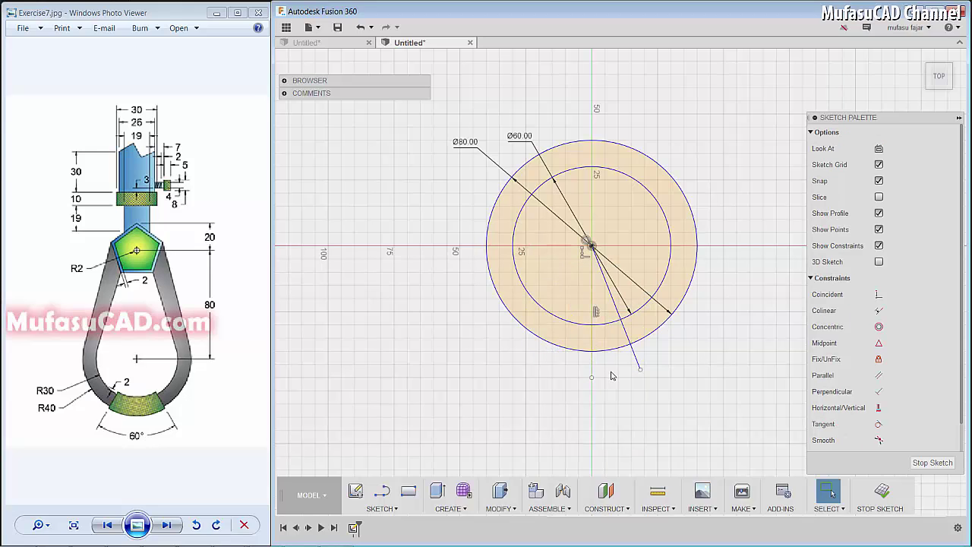
# Dimension the angle between the angled line and the construction line to 30°
pyautogui.click(616, 319)
pyautogui.click(591, 349)
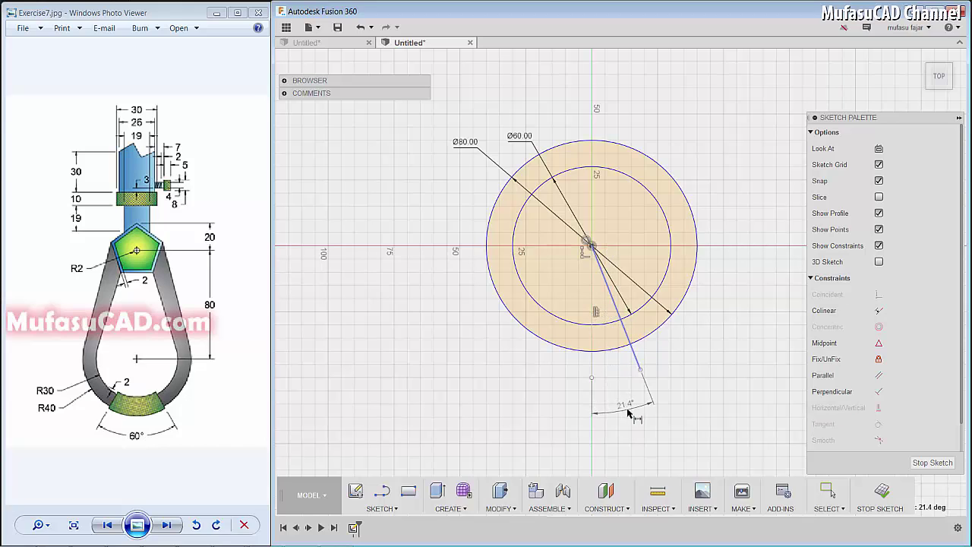
pyautogui.click(621, 411)
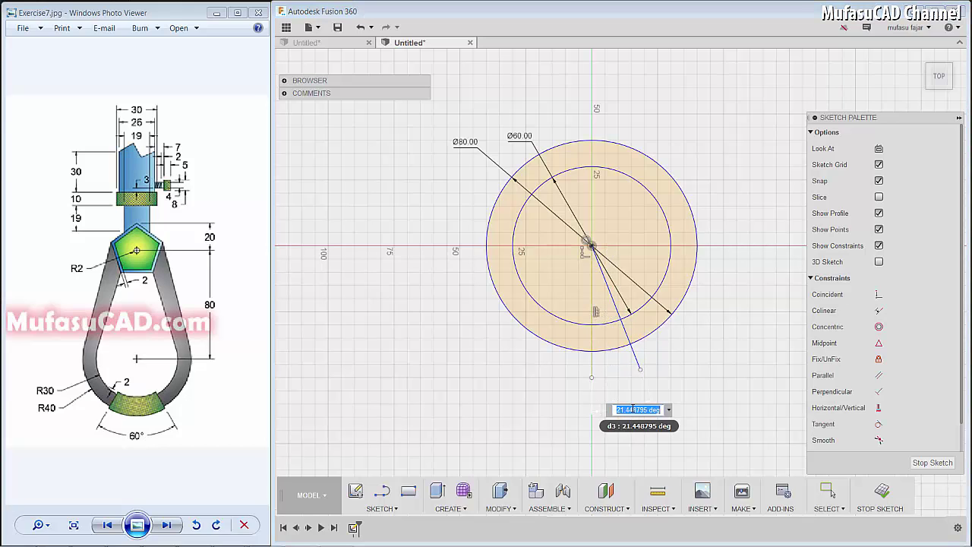
pyautogui.write('30')
pyautogui.press('Return')
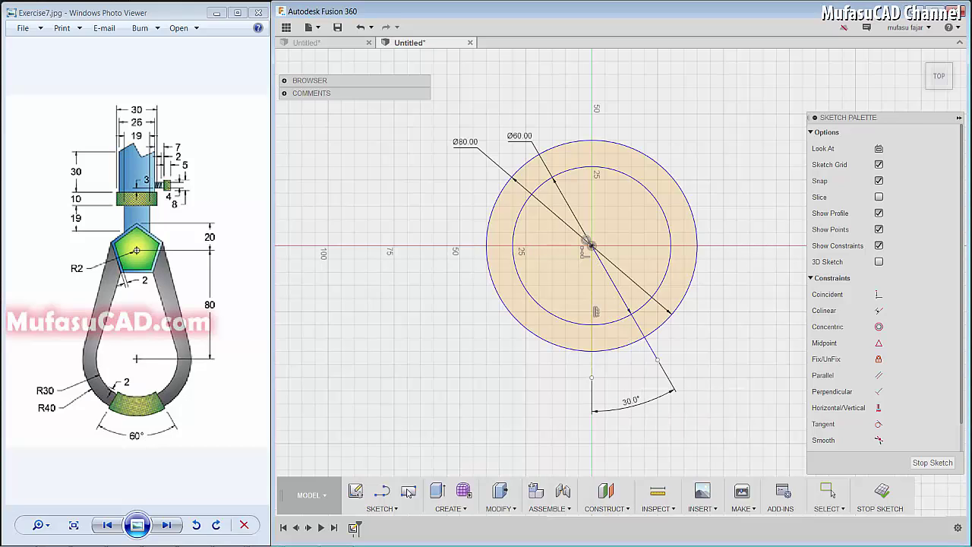
pyautogui.click(399, 513)
pyautogui.click(433, 427)
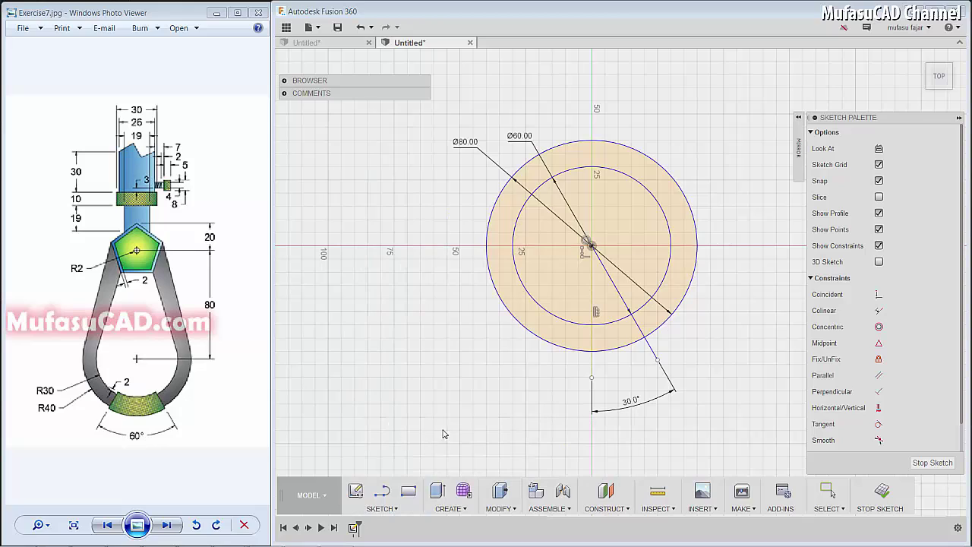
# Mirror the 30° line across the vertical construction line
pyautogui.click(645, 337)
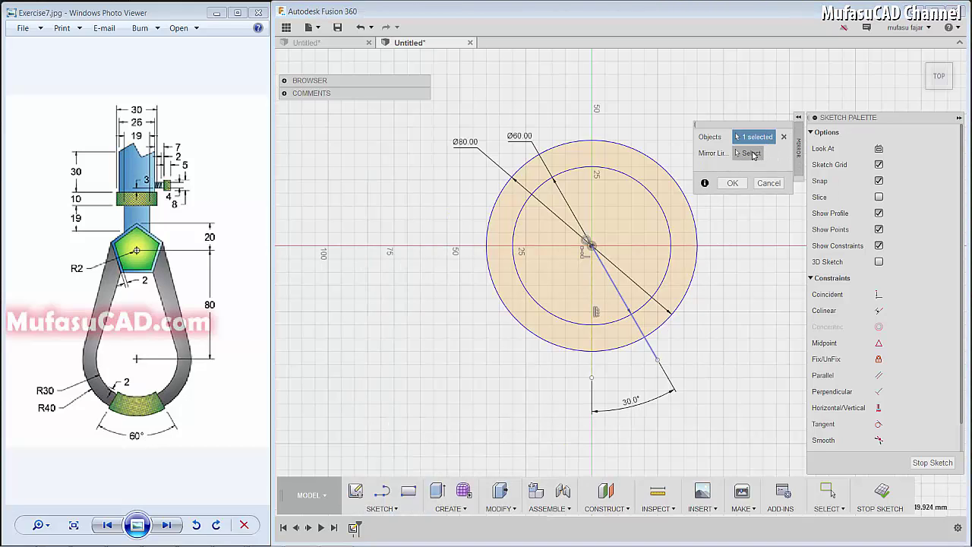
pyautogui.click(592, 293)
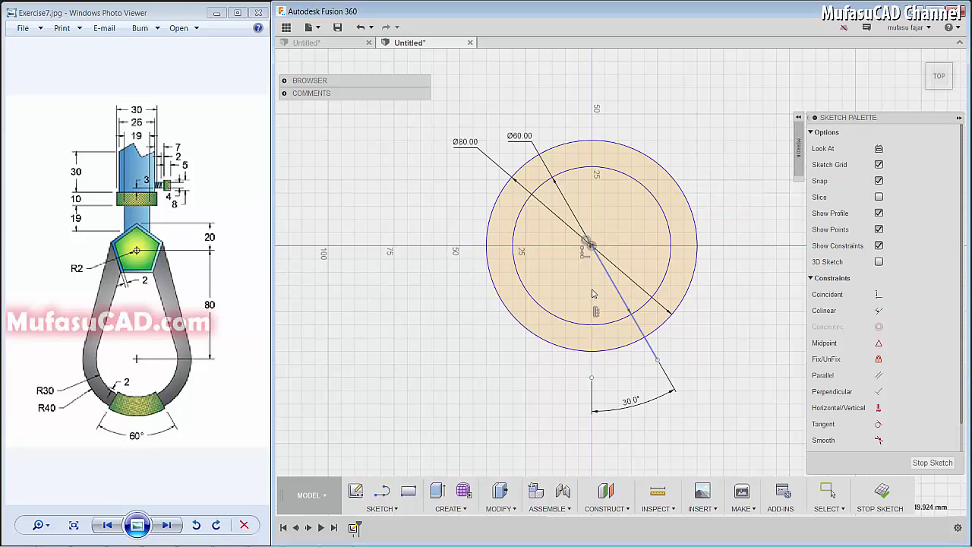
pyautogui.press('Return')
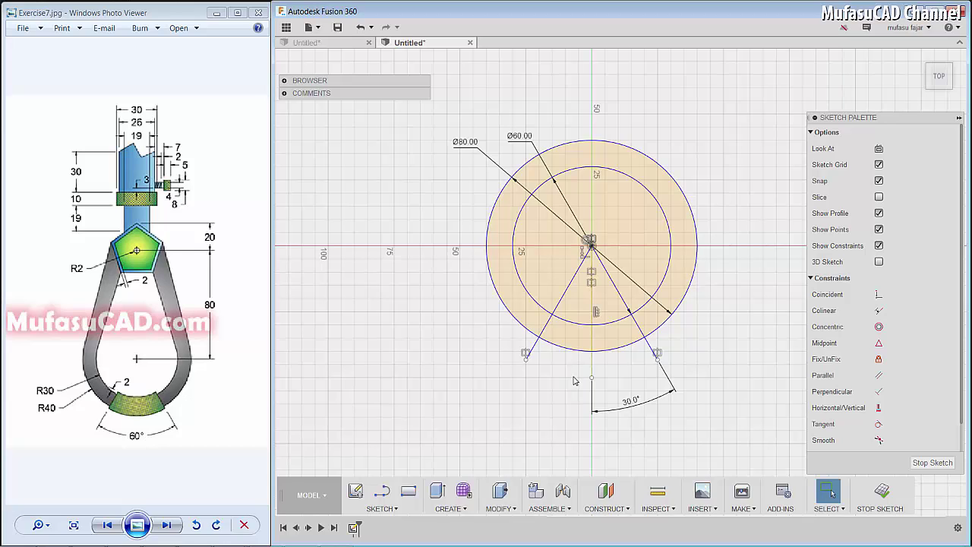
pyautogui.press('o')
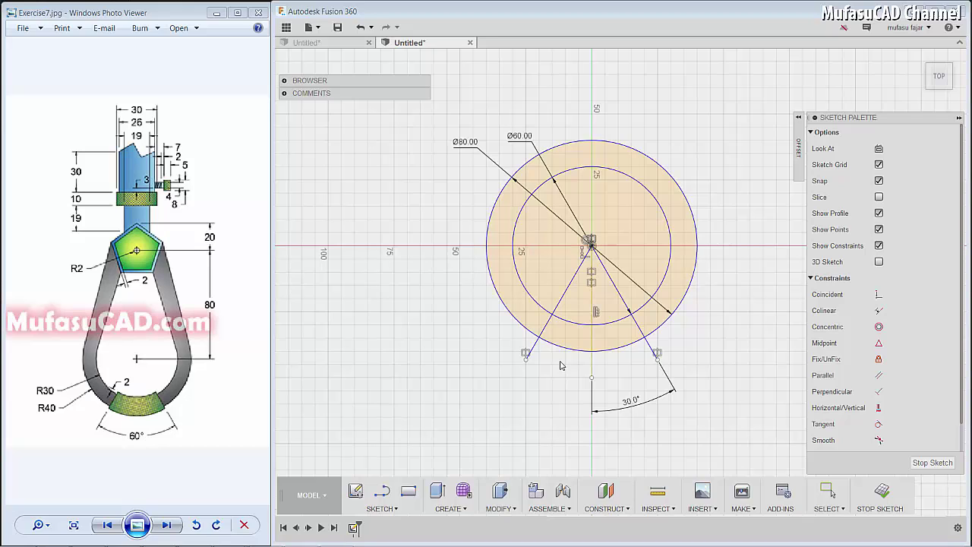
# Offset the Ø60 circle 2 mm inward
pyautogui.click(578, 324)
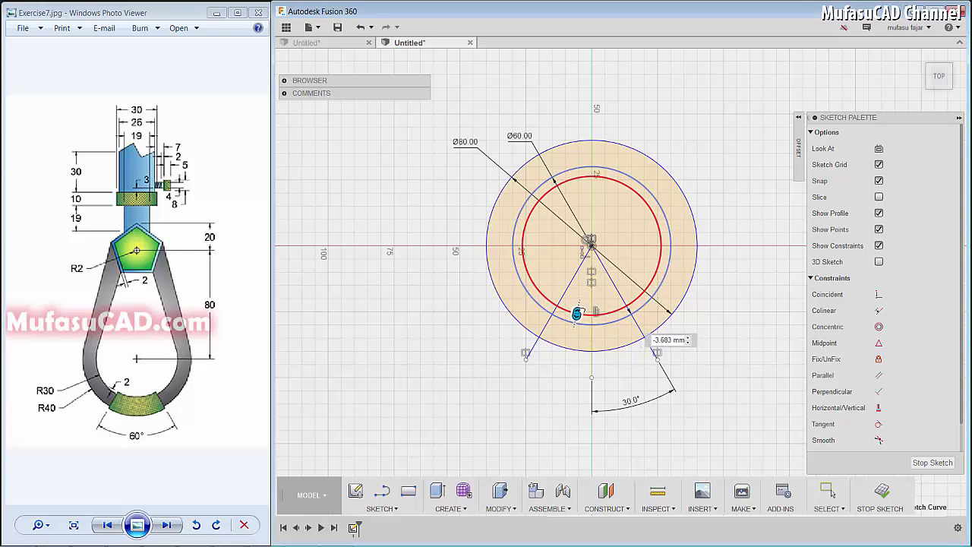
pyautogui.click(669, 343)
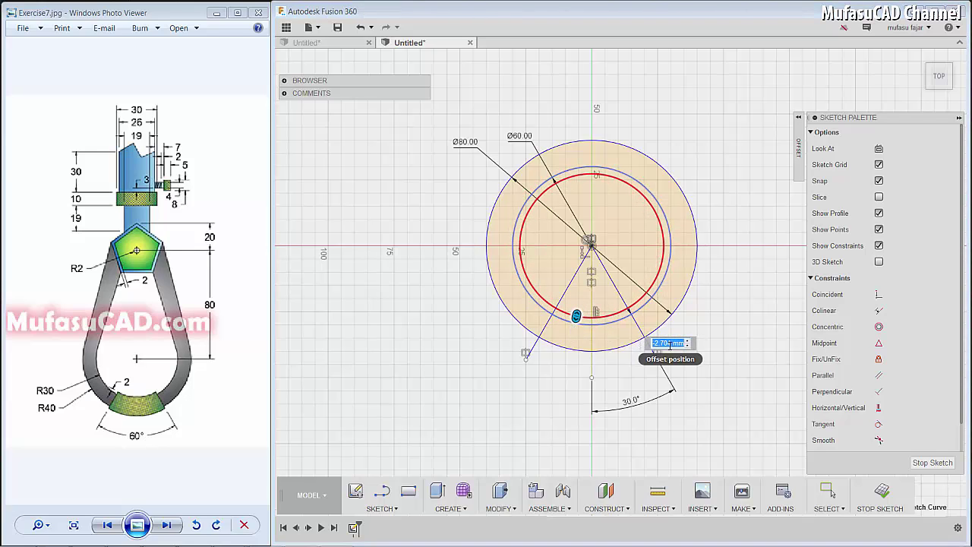
pyautogui.write('-2')
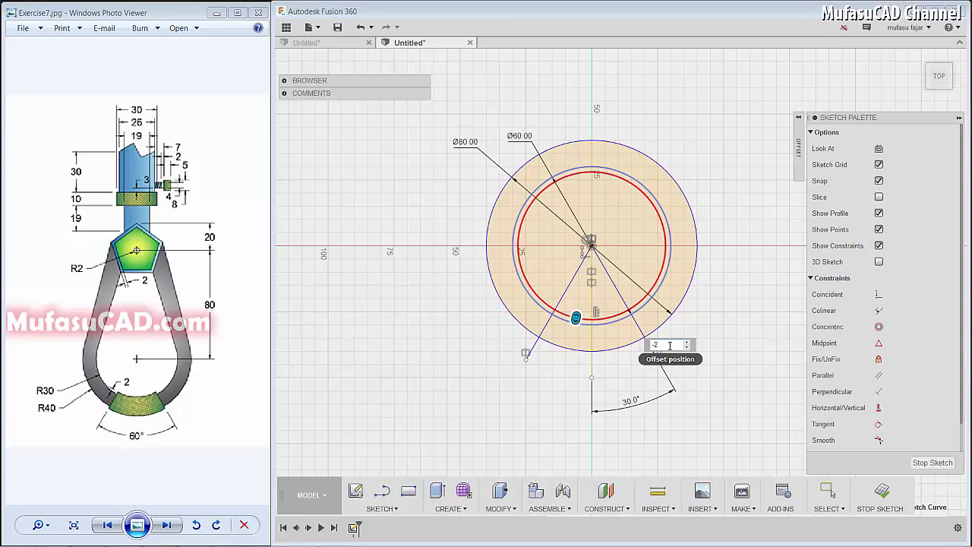
pyautogui.press('Return')
# Offset the Ø80 circle 2 mm outward
pyautogui.click(570, 355)
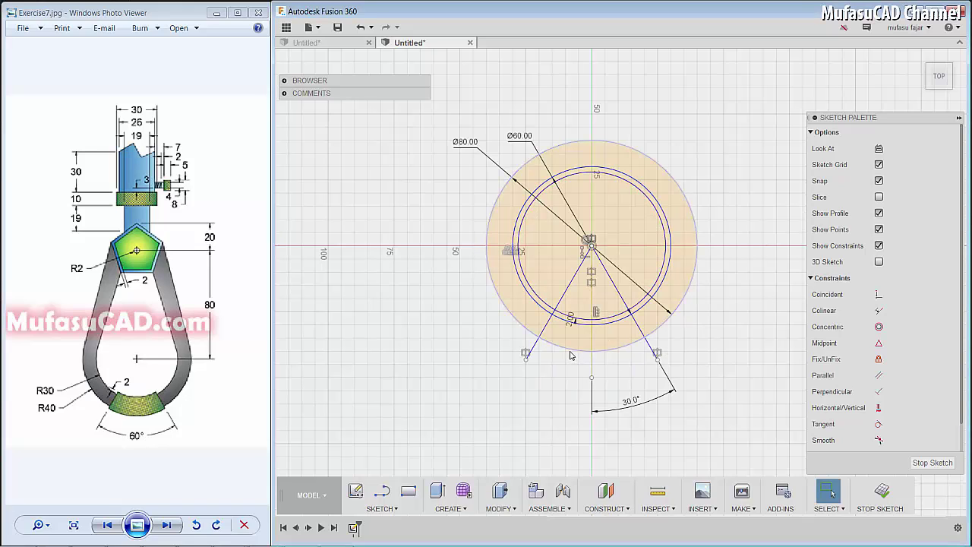
pyautogui.press('o')
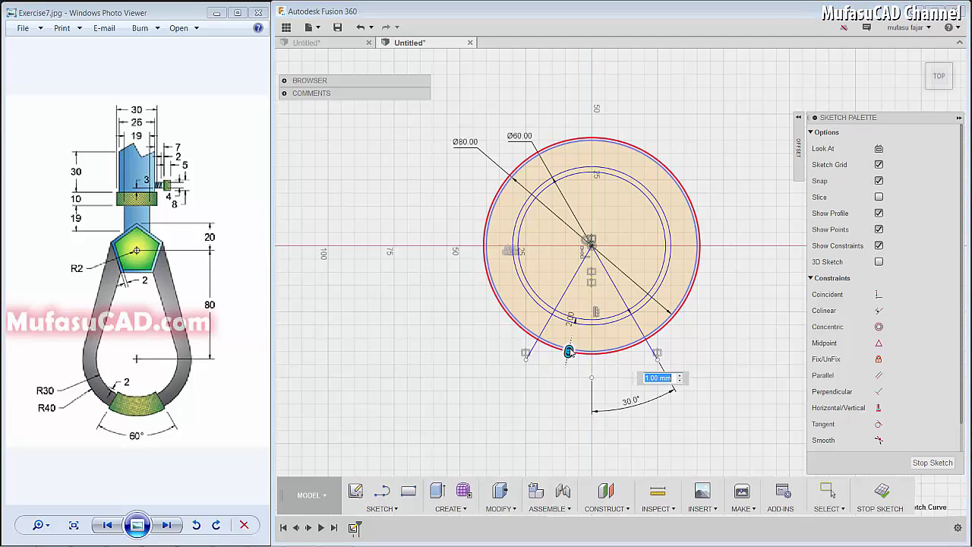
pyautogui.moveTo(568, 352); pyautogui.dragTo(565, 361)
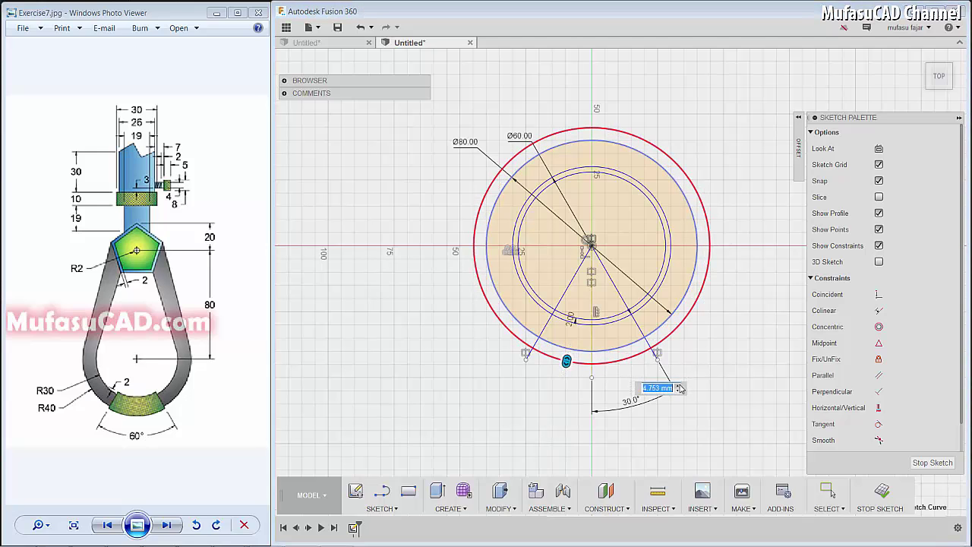
pyautogui.write('2')
pyautogui.press('Return')
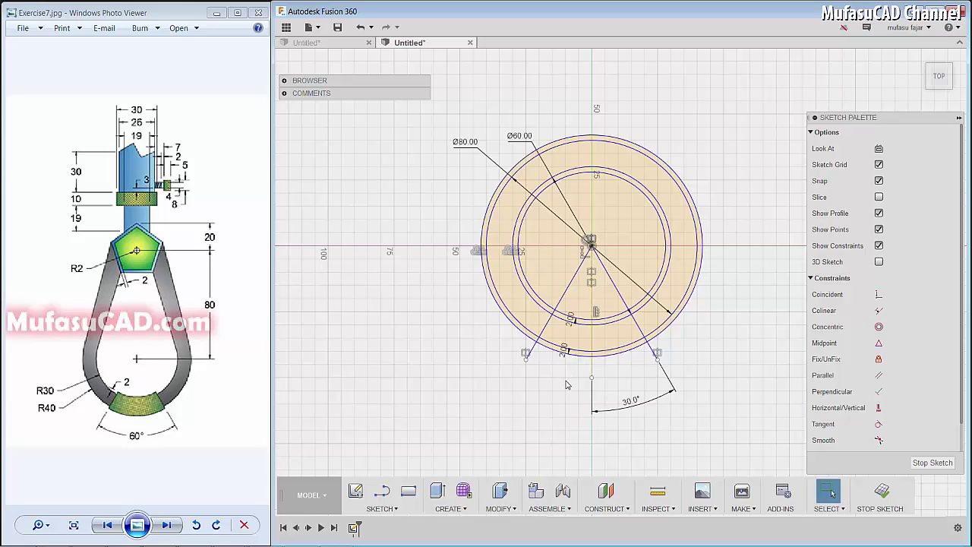
# Trim away the extra arcs, the down-left line and the outer offset circle
pyautogui.press('o')
pyautogui.click(527, 277)
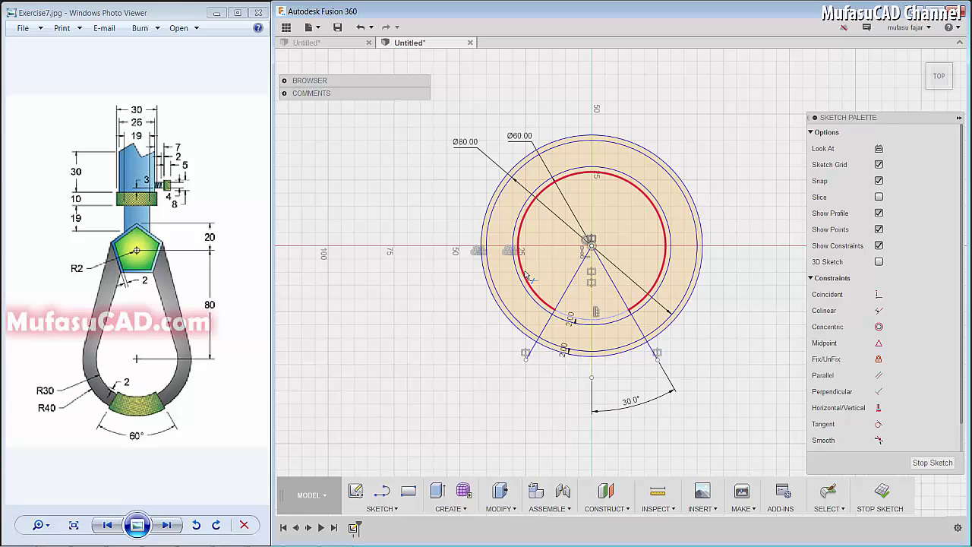
pyautogui.click(527, 276)
pyautogui.click(577, 278)
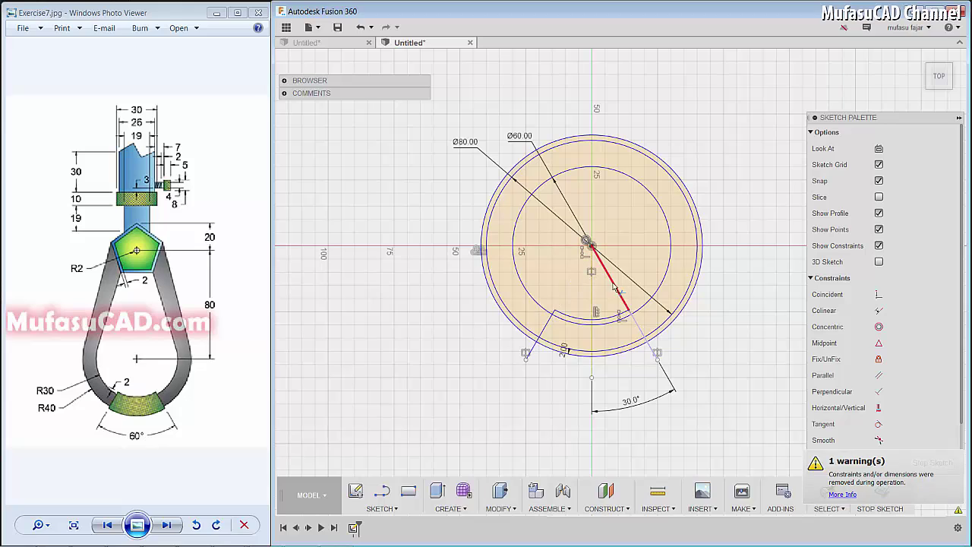
pyautogui.click(528, 348)
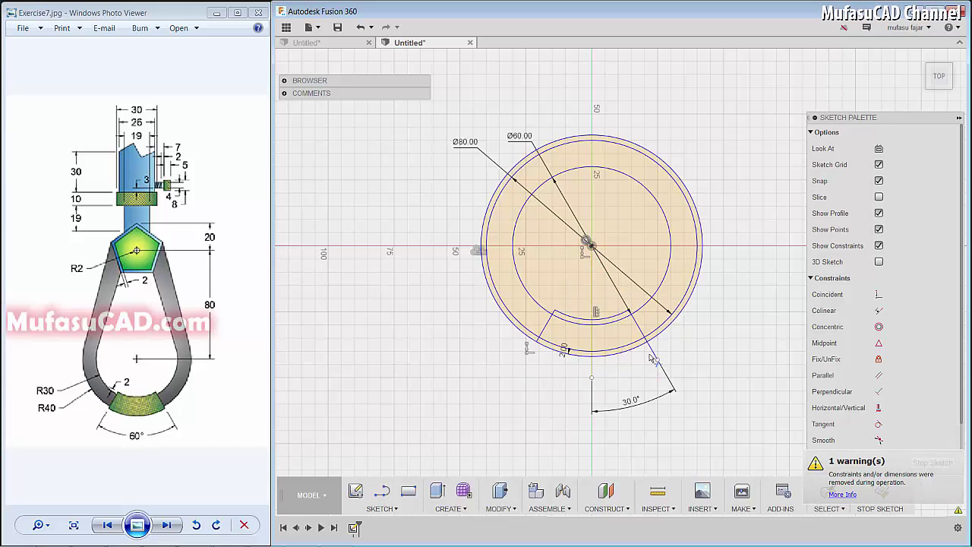
pyautogui.click(663, 337)
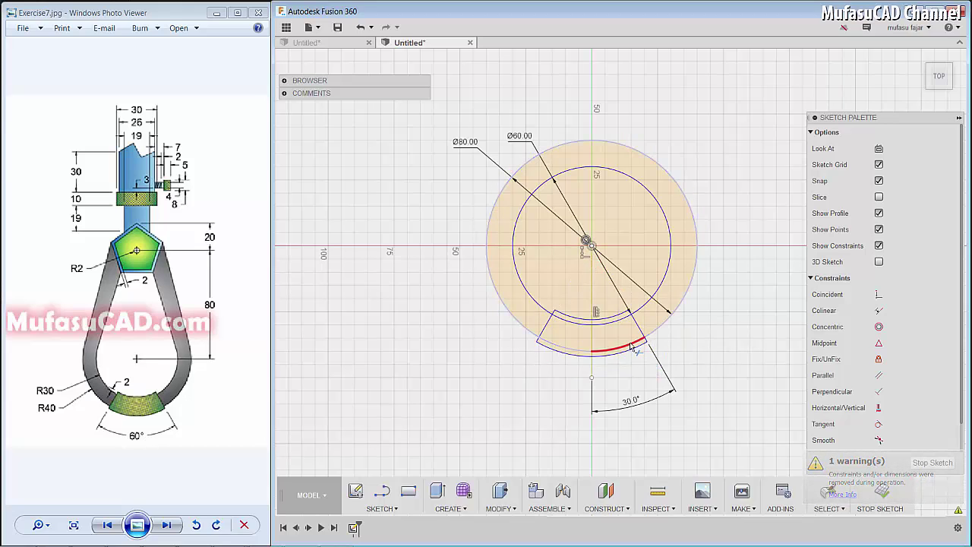
pyautogui.click(633, 345)
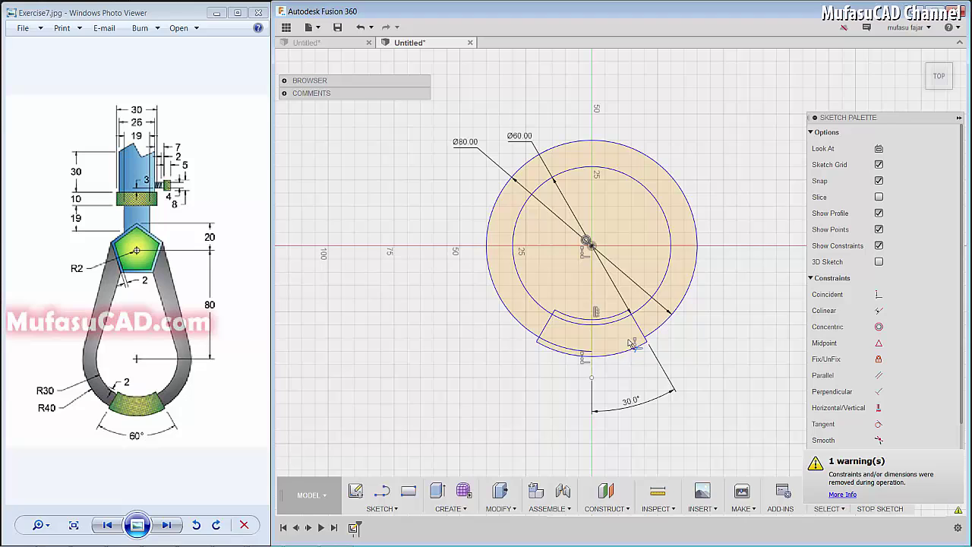
pyautogui.click(580, 326)
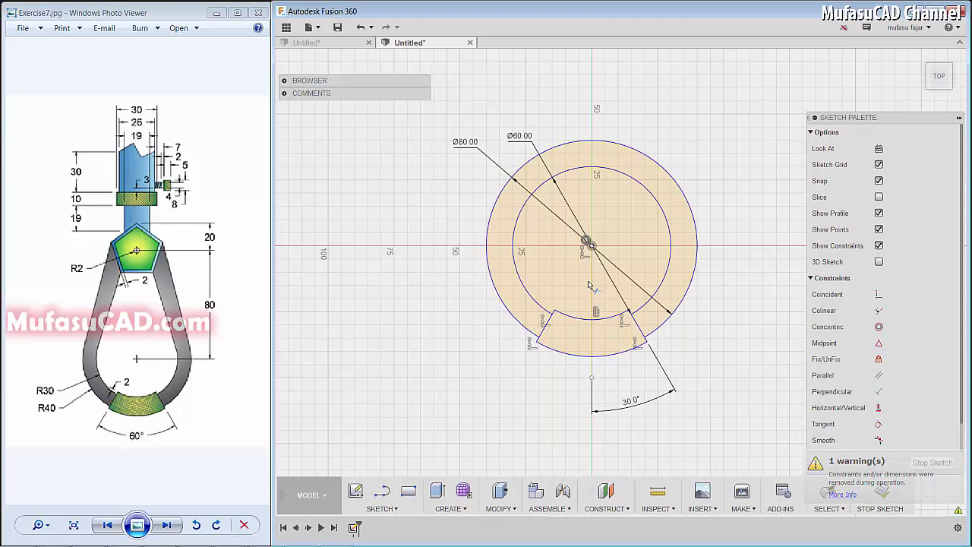
pyautogui.scroll(-2, 589, 292)
pyautogui.scroll(-2, 590, 289)
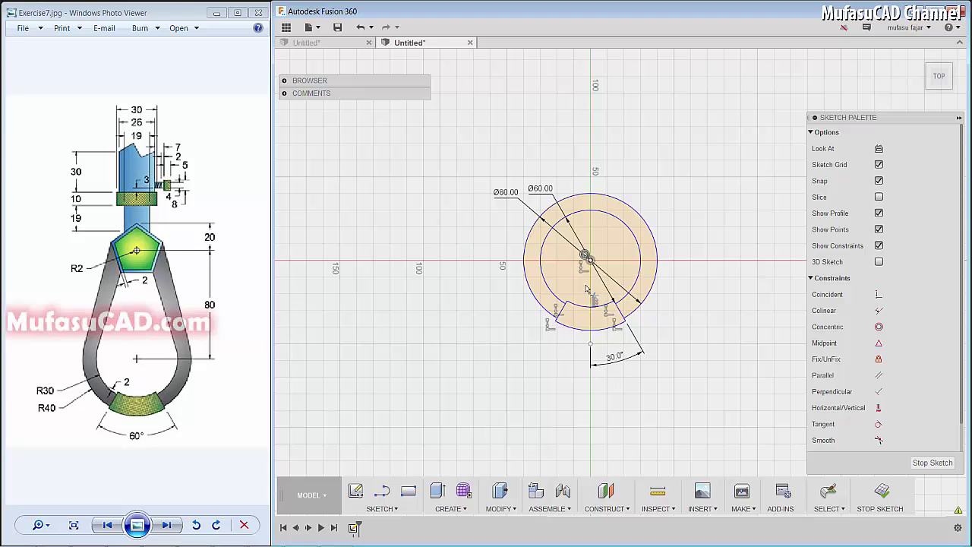
pyautogui.moveTo(695, 165); pyautogui.dragTo(669, 277, button='middle')
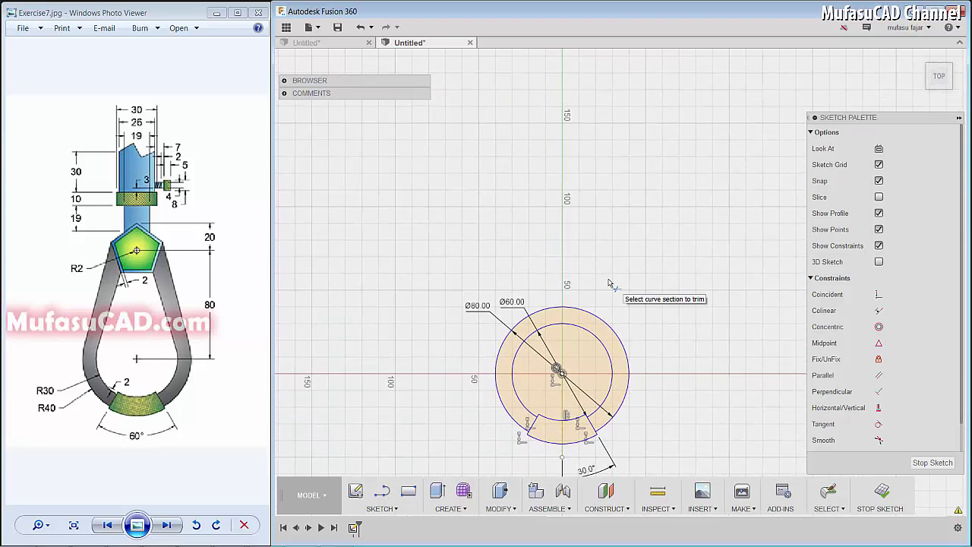
# Draw two concentric five-sided inscribed pentagons above the ring
pyautogui.click(382, 508)
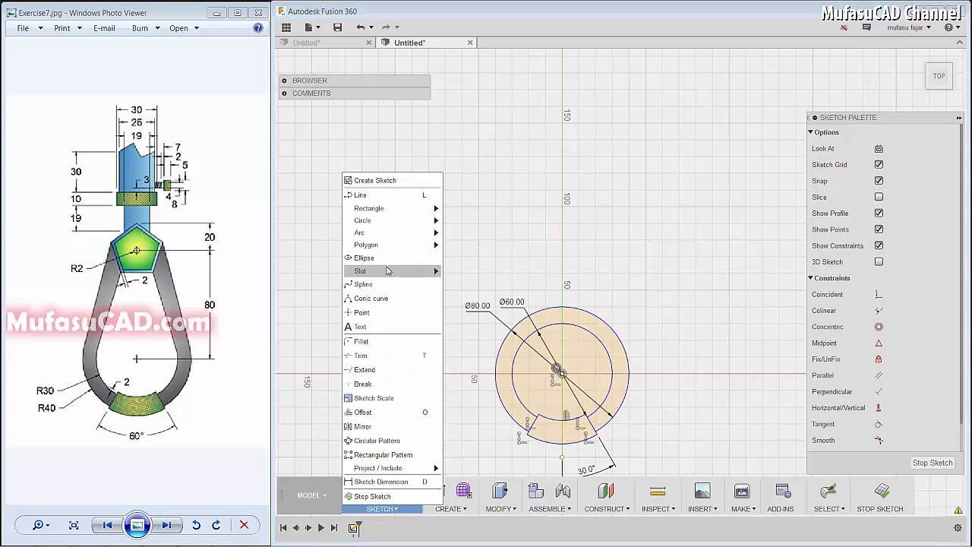
pyautogui.moveTo(366, 245)
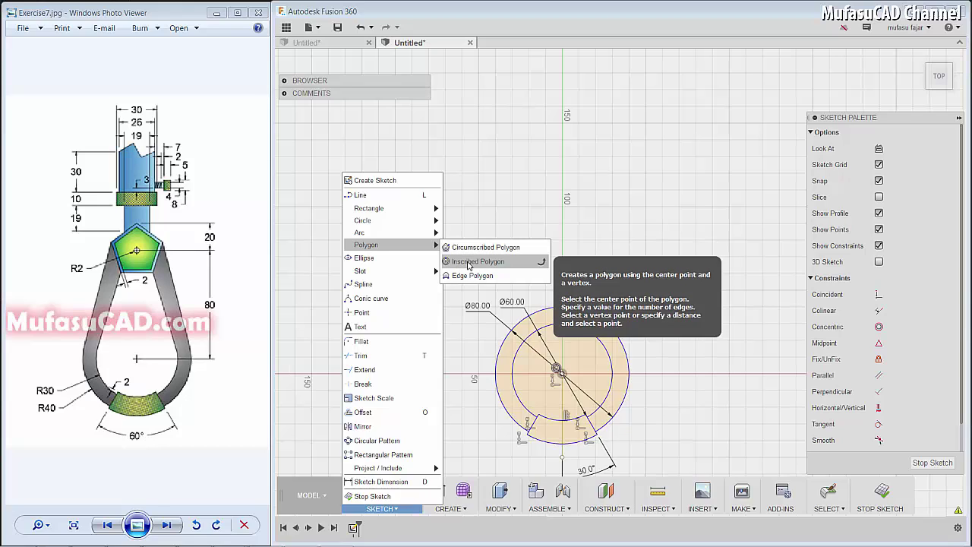
pyautogui.click(468, 265)
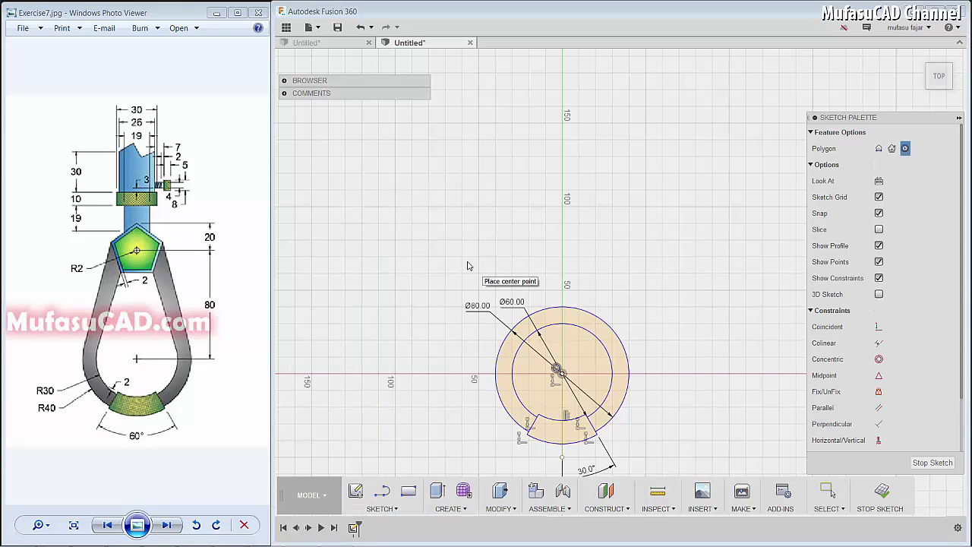
pyautogui.click(562, 206)
pyautogui.press('Tab')
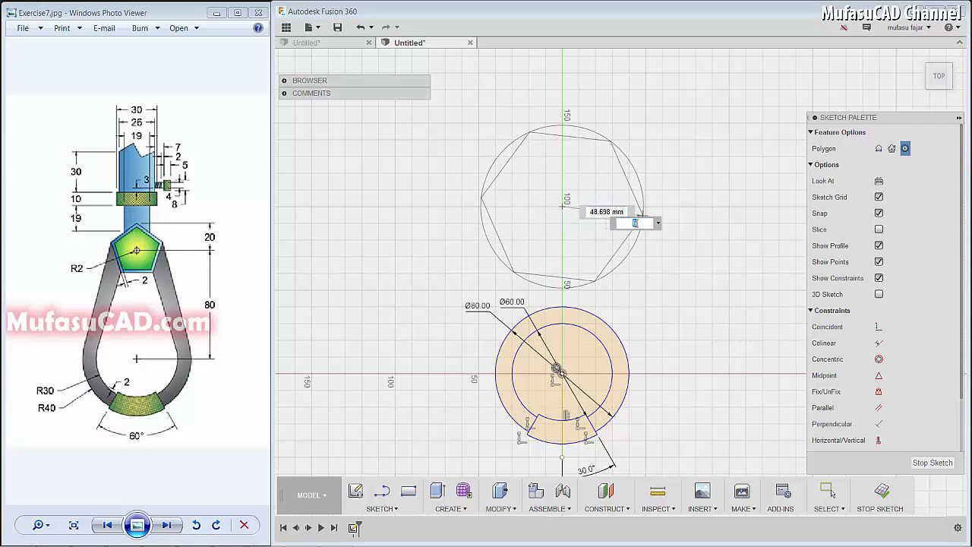
pyautogui.click(561, 144)
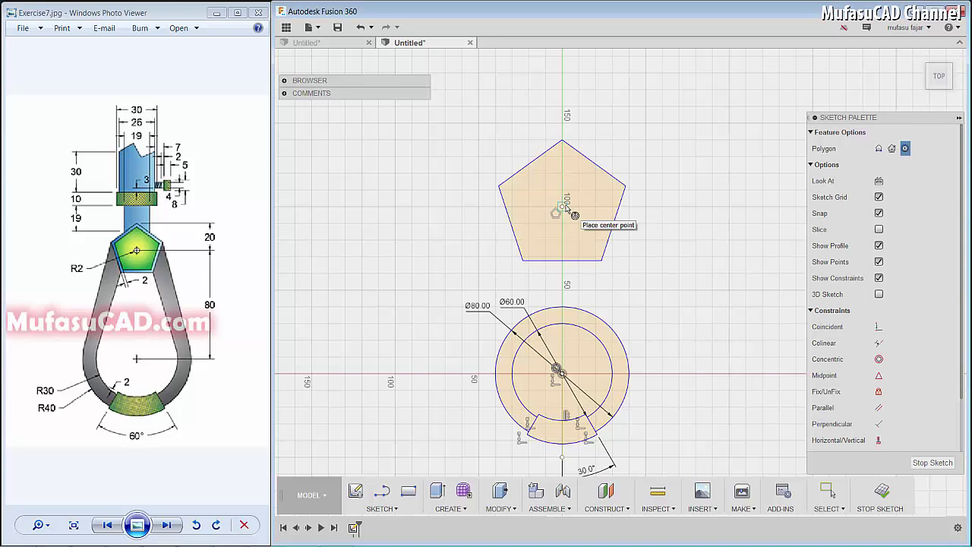
pyautogui.click(562, 206)
pyautogui.click(562, 157)
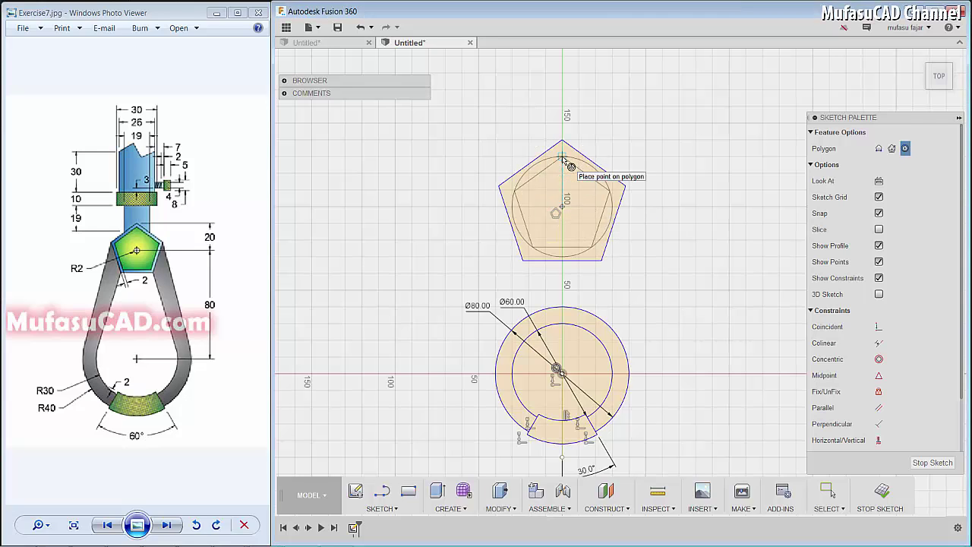
# Add a small circle at the pentagons' centre
pyautogui.press('c')
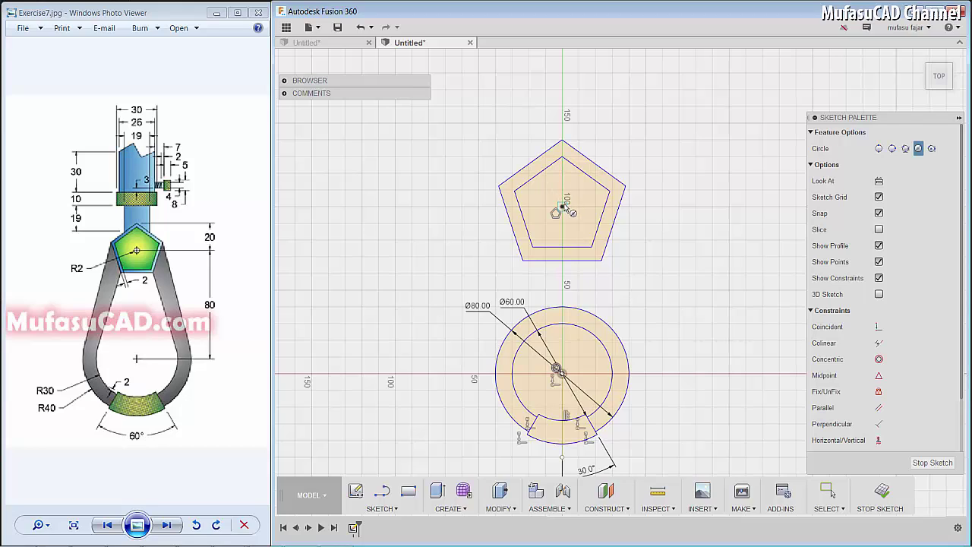
pyautogui.click(562, 206)
pyautogui.click(575, 215)
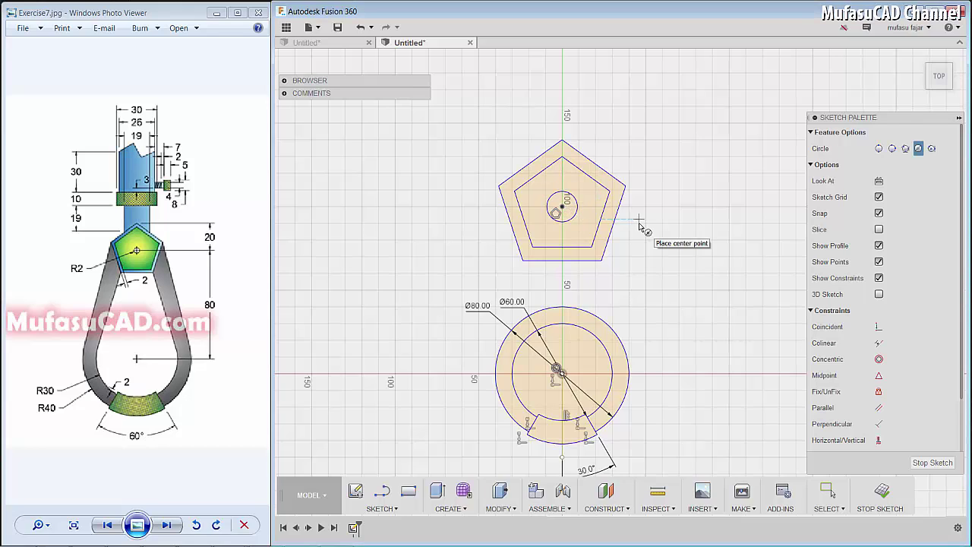
# Dimension the inner and outer pentagons at 18 and 20 mm, centre to top vertex
pyautogui.press('d')
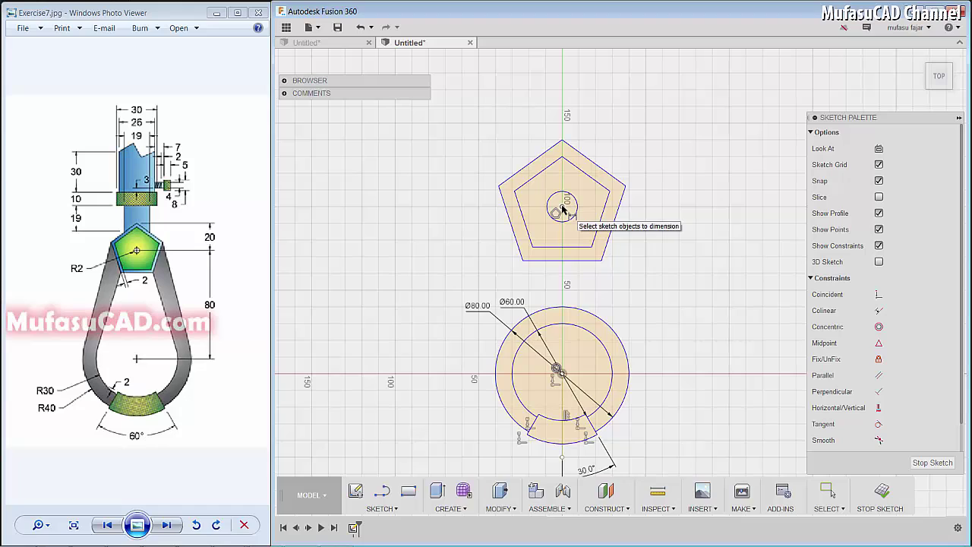
pyautogui.click(562, 205)
pyautogui.click(562, 158)
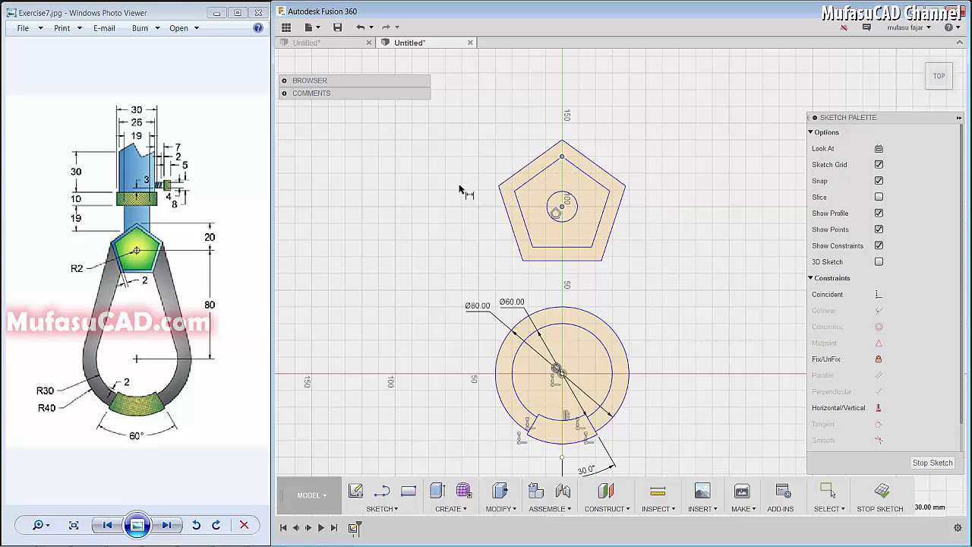
pyautogui.click(414, 190)
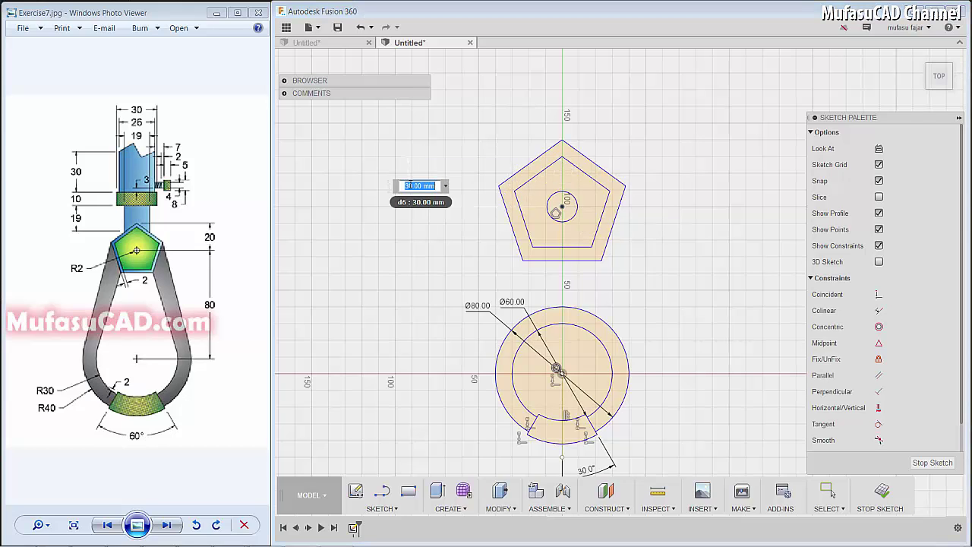
pyautogui.write('18')
pyautogui.press('Return')
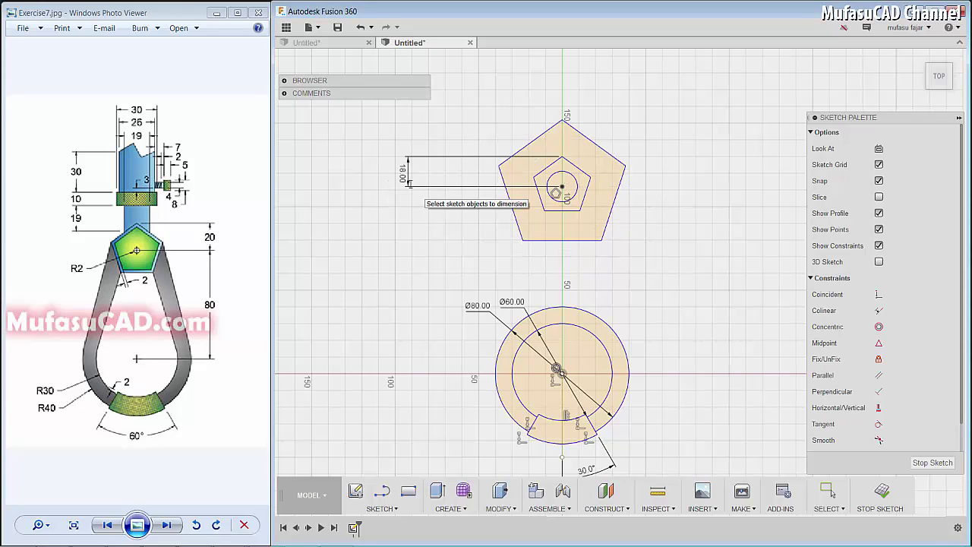
pyautogui.click(562, 187)
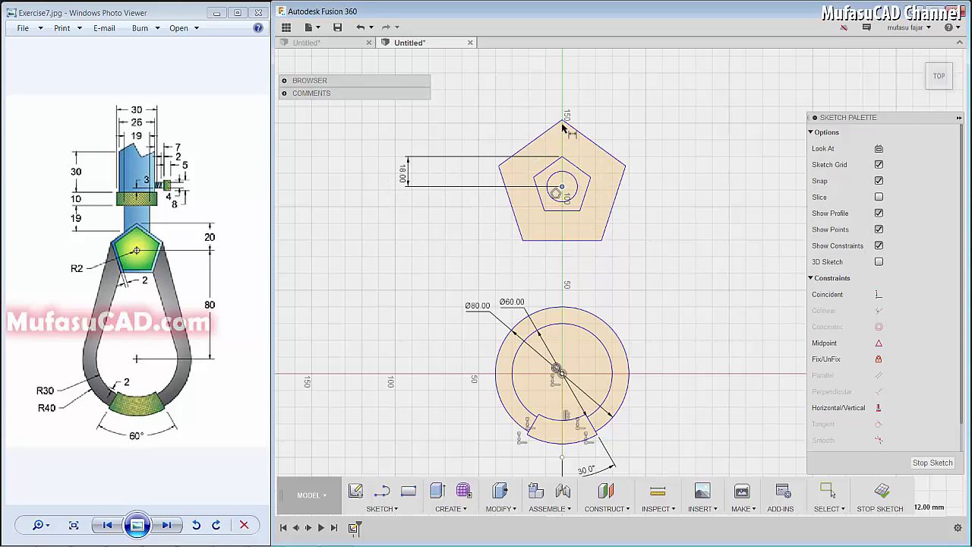
pyautogui.click(564, 124)
pyautogui.click(403, 152)
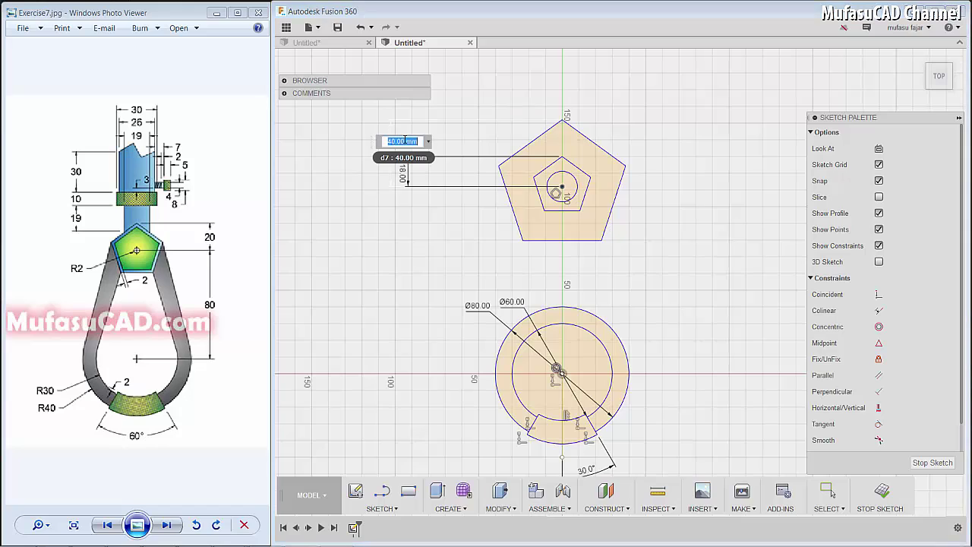
pyautogui.write('20')
pyautogui.press('Return')
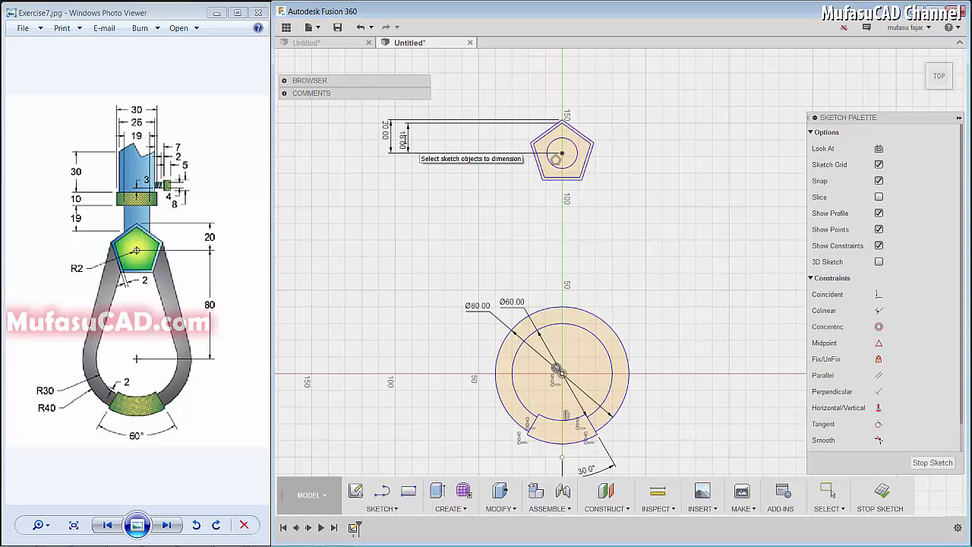
# Set the small centre circle's diameter to Ø4
pyautogui.click(572, 166)
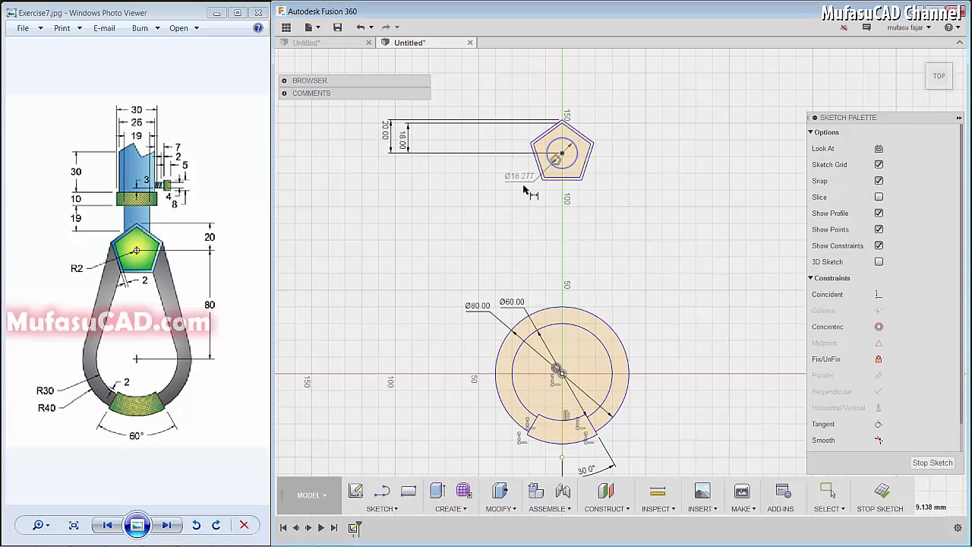
pyautogui.click(479, 187)
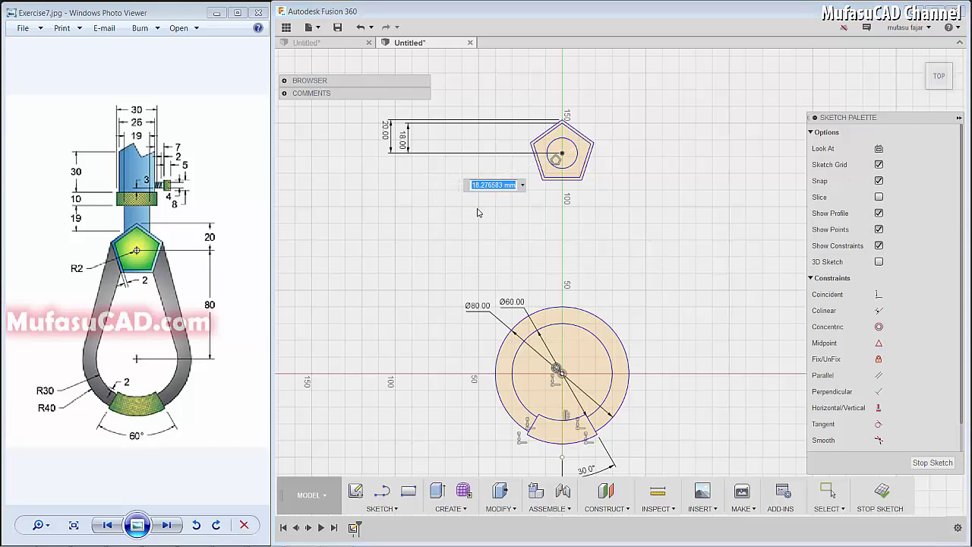
pyautogui.write('4')
pyautogui.press('Return')
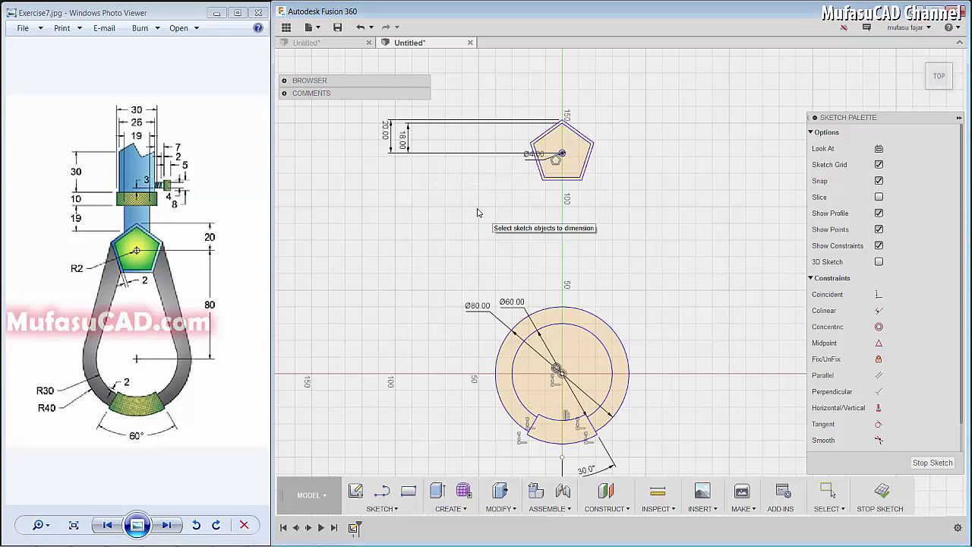
# Place the pentagon centre 80 mm vertically above the circles' centre
pyautogui.click(562, 154)
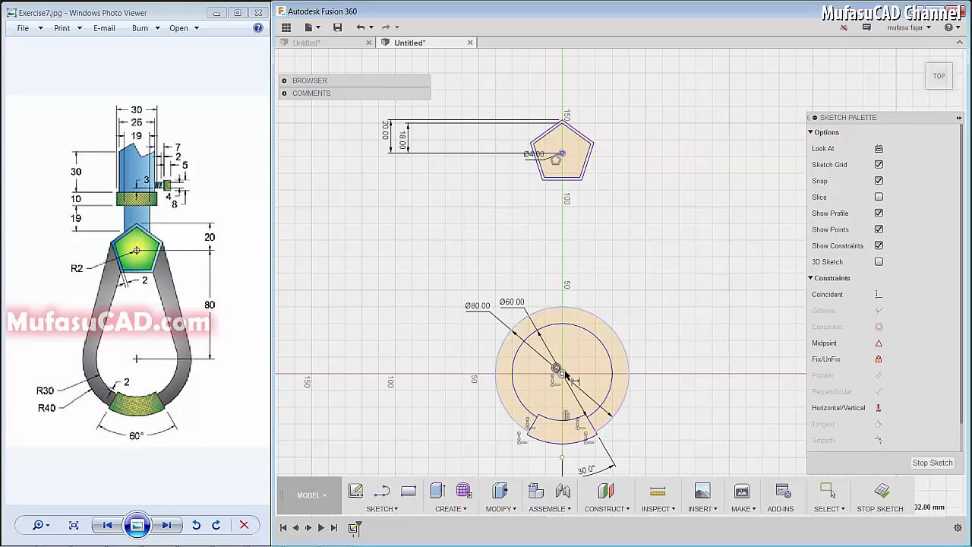
pyautogui.click(559, 371)
pyautogui.click(678, 278)
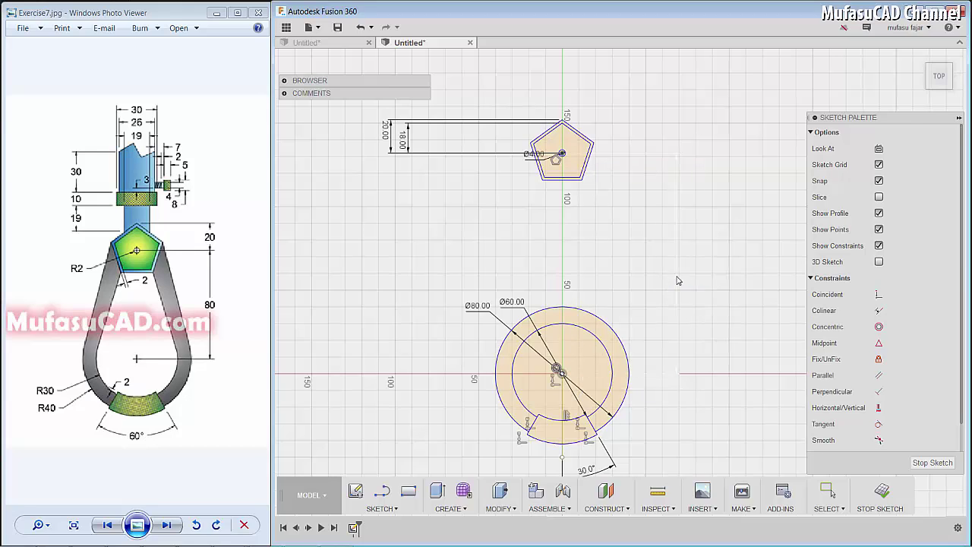
pyautogui.write('80')
pyautogui.press('Return')
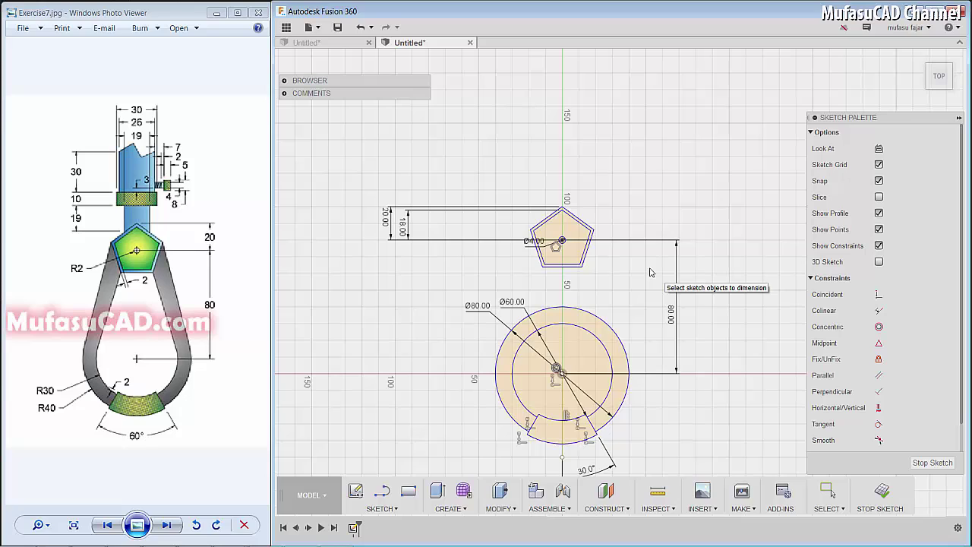
# Draw four slanted lines from the pentagon's left and right corners down past the circles
pyautogui.press('l')
pyautogui.click(531, 230)
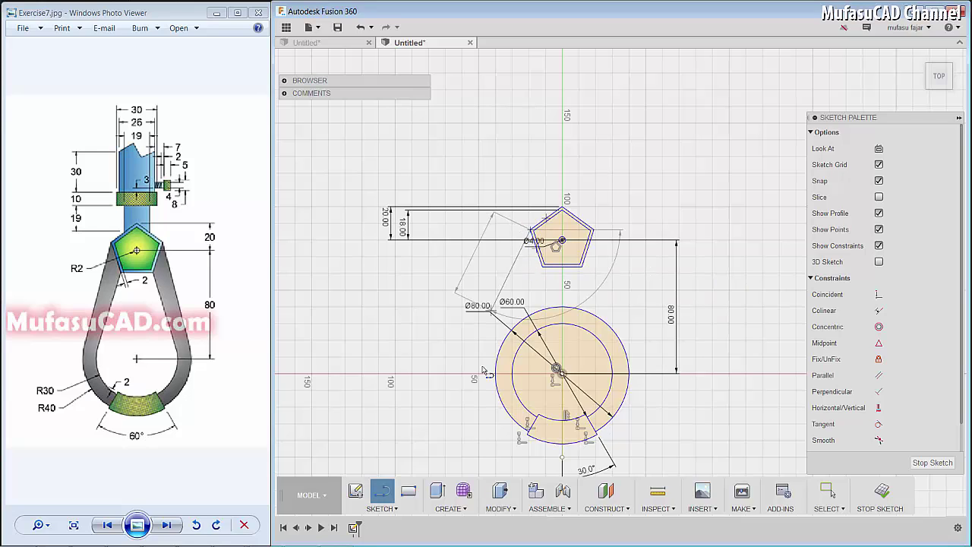
pyautogui.doubleClick(474, 414)
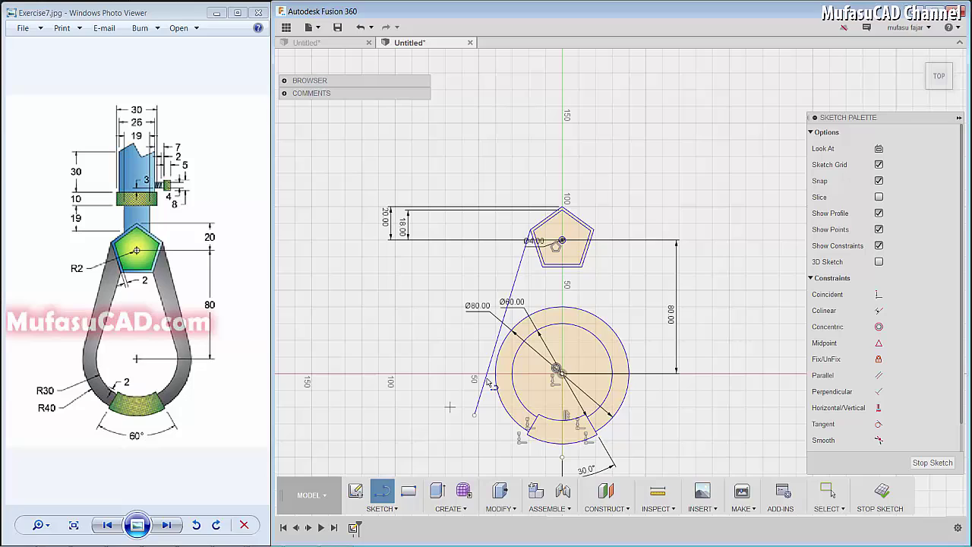
pyautogui.click(542, 267)
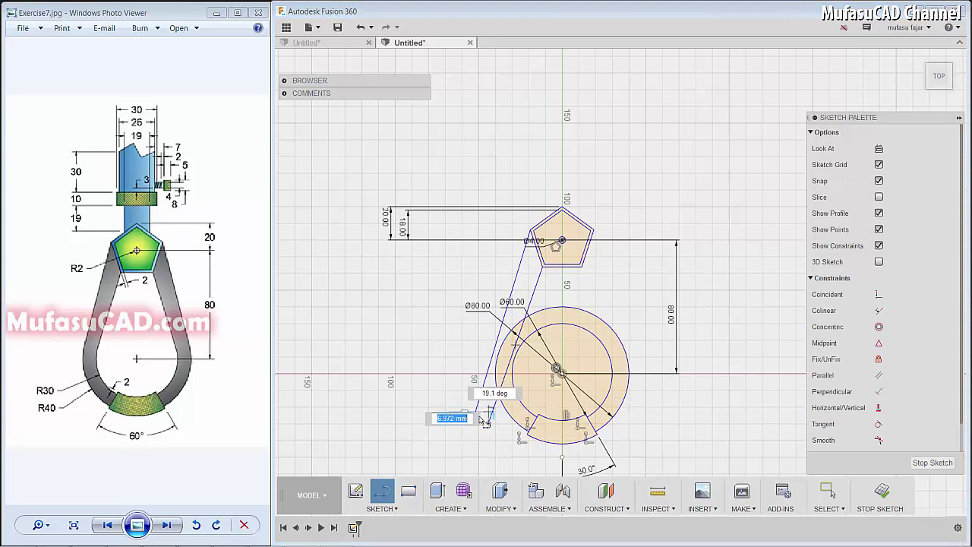
pyautogui.doubleClick(488, 422)
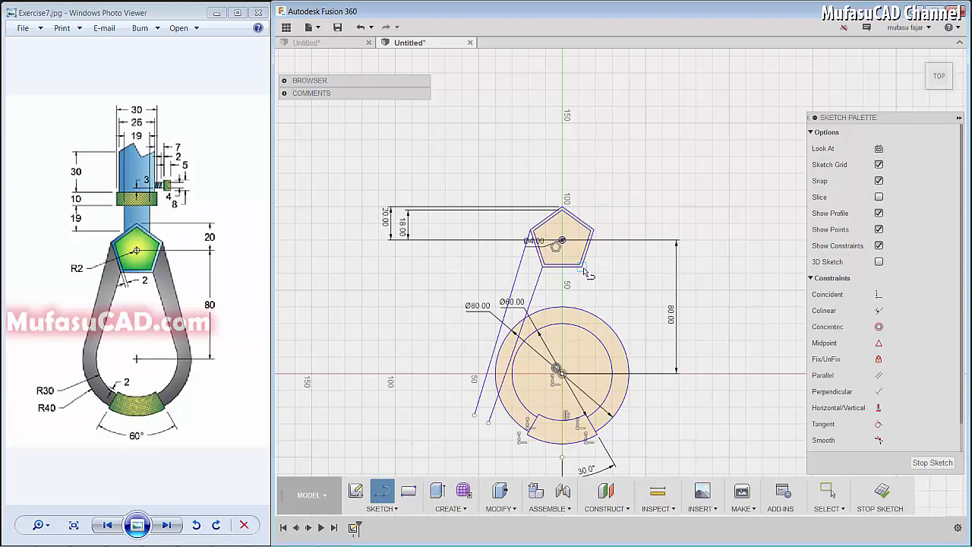
pyautogui.click(583, 267)
pyautogui.click(636, 418)
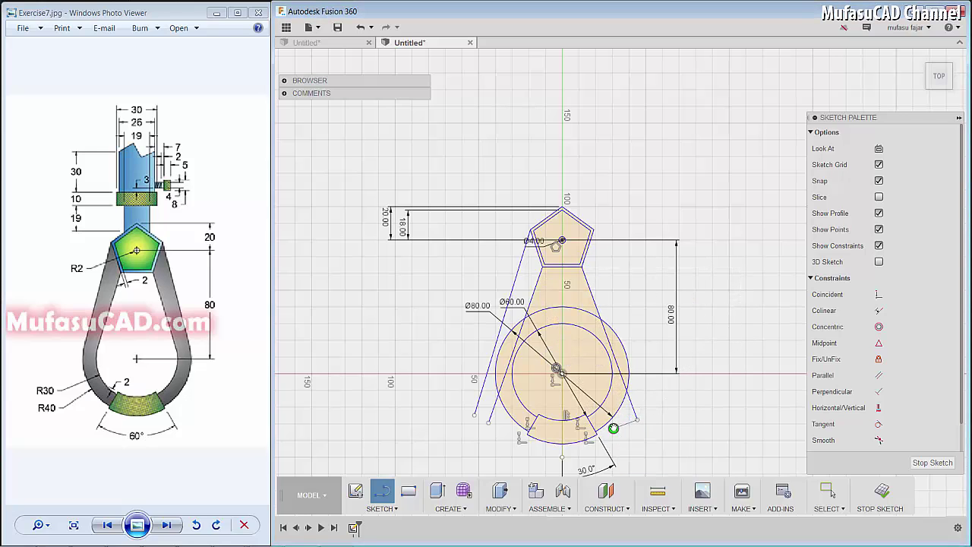
pyautogui.click(593, 229)
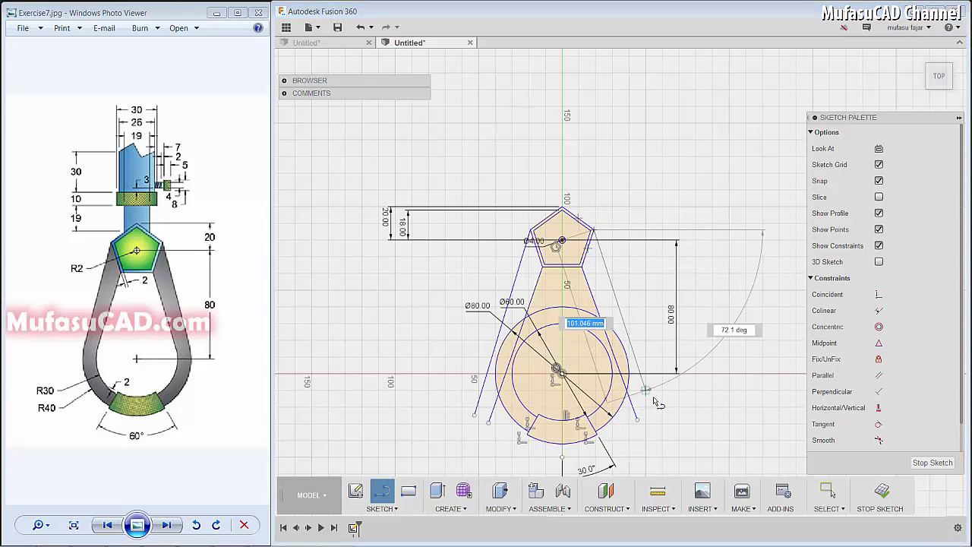
pyautogui.click(662, 408)
pyautogui.moveTo(662, 408); pyautogui.dragTo(638, 417)
pyautogui.press('Escape')
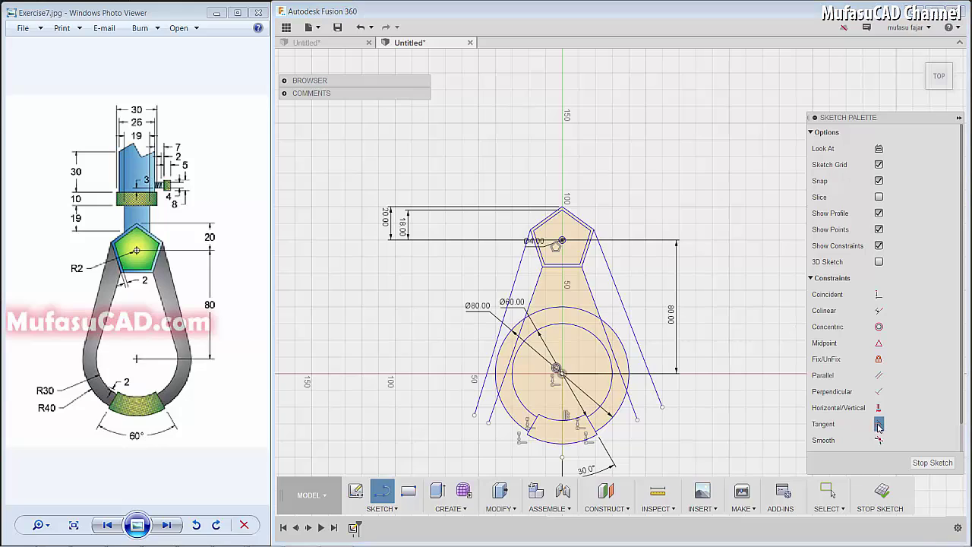
# Make the outer arm lines tangent to the Ø80 circle and the inner ones to Ø60
pyautogui.click(878, 423)
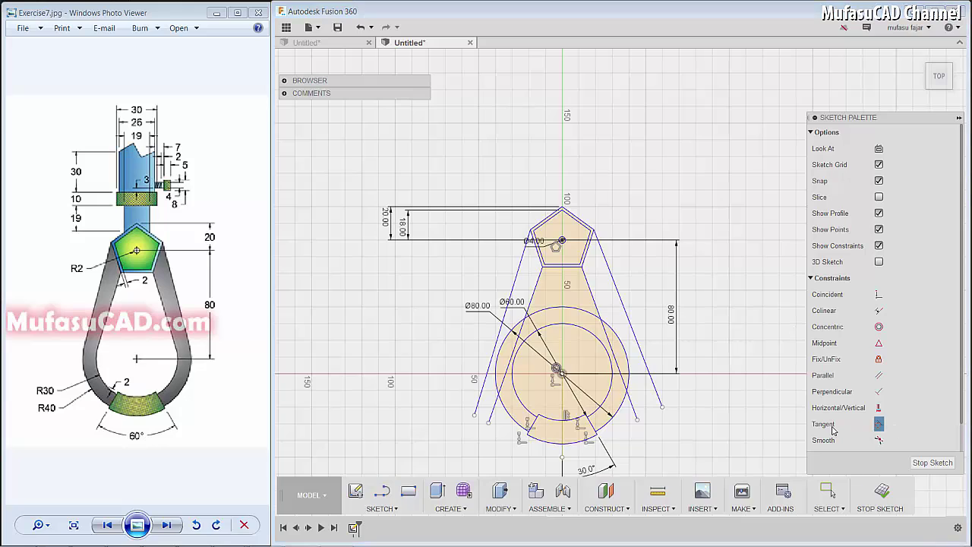
pyautogui.click(493, 357)
pyautogui.click(495, 359)
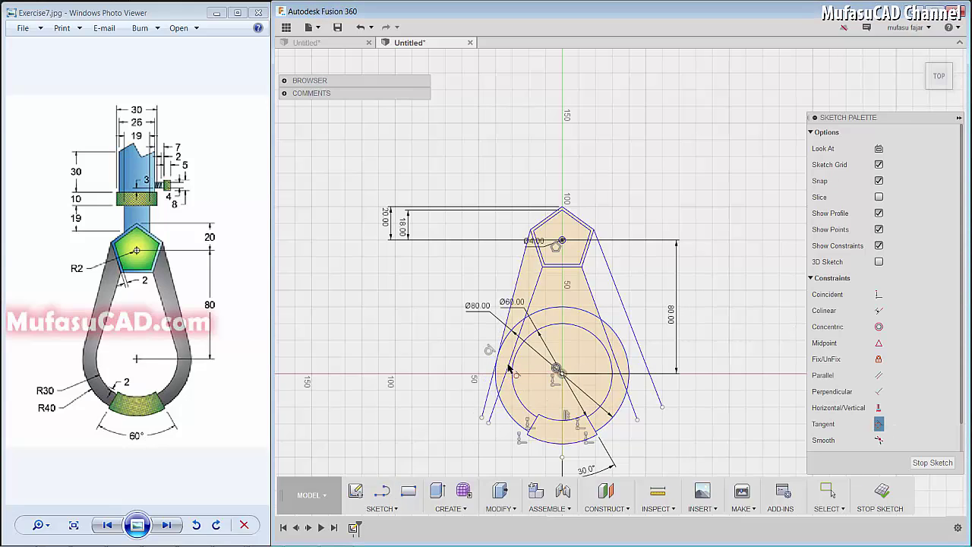
pyautogui.click(513, 368)
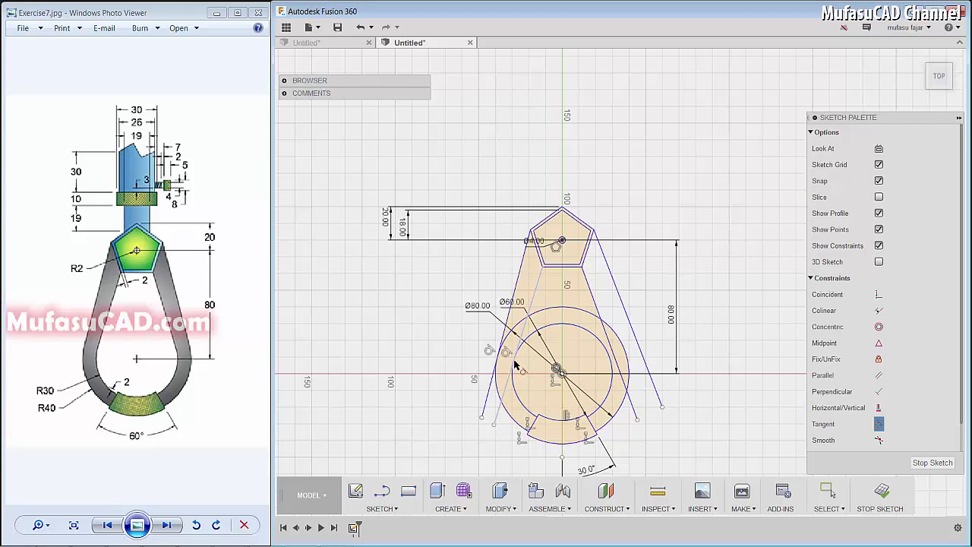
pyautogui.click(607, 361)
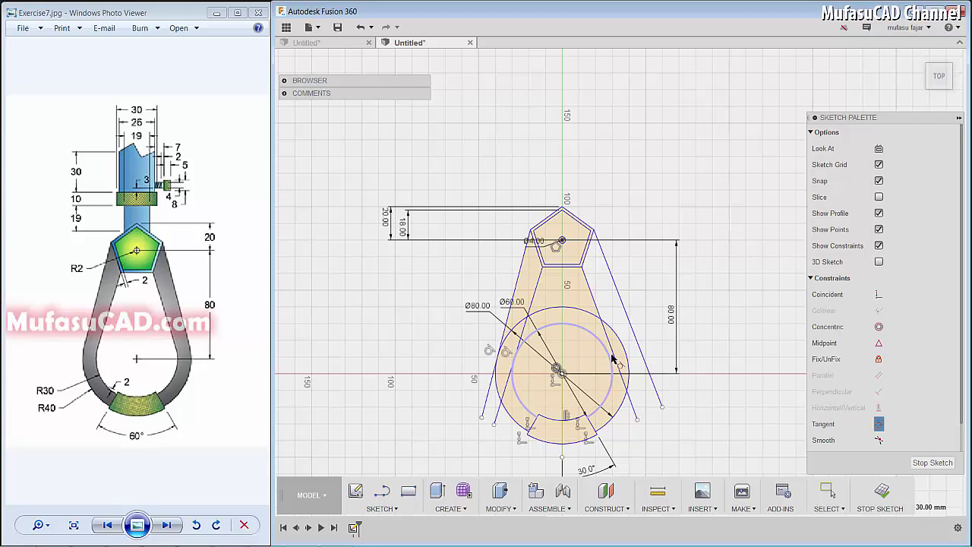
pyautogui.click(615, 357)
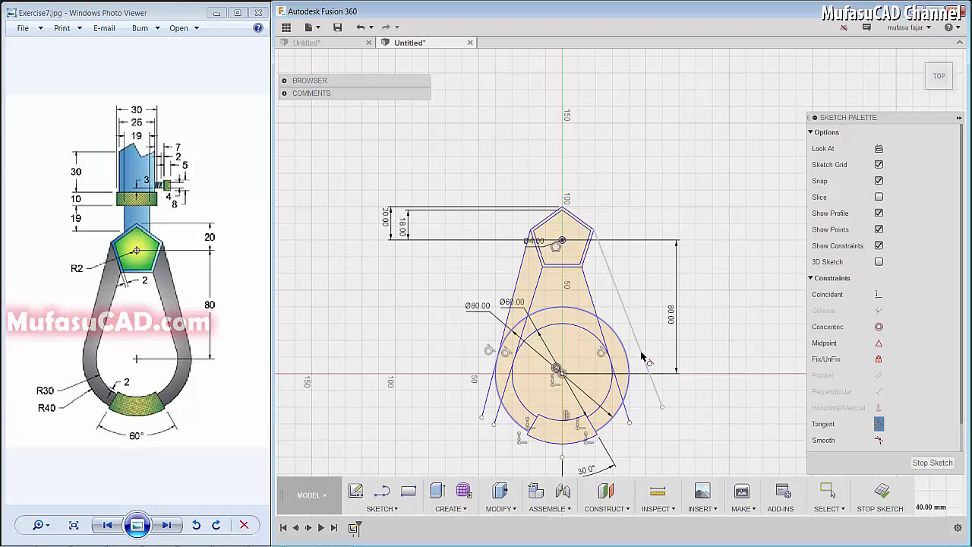
pyautogui.click(643, 356)
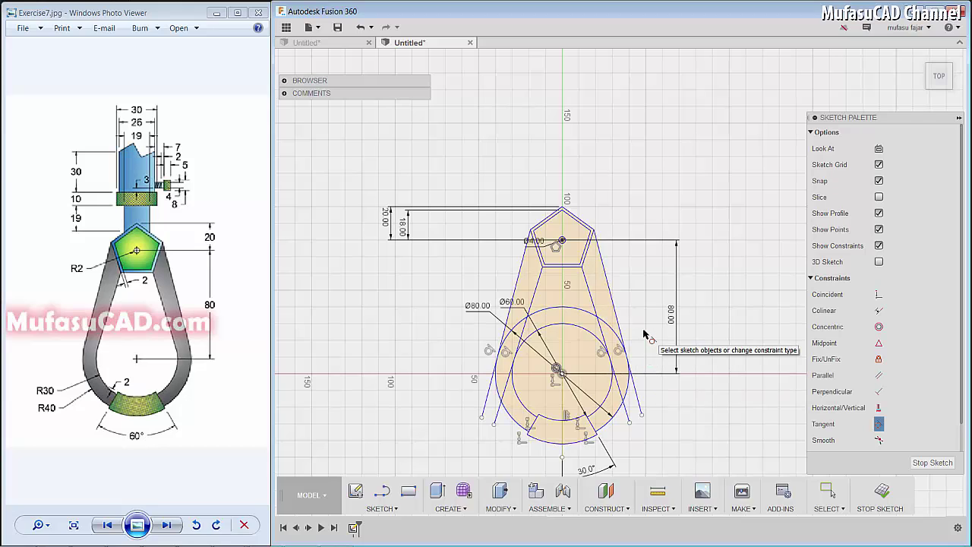
pyautogui.press('Escape')
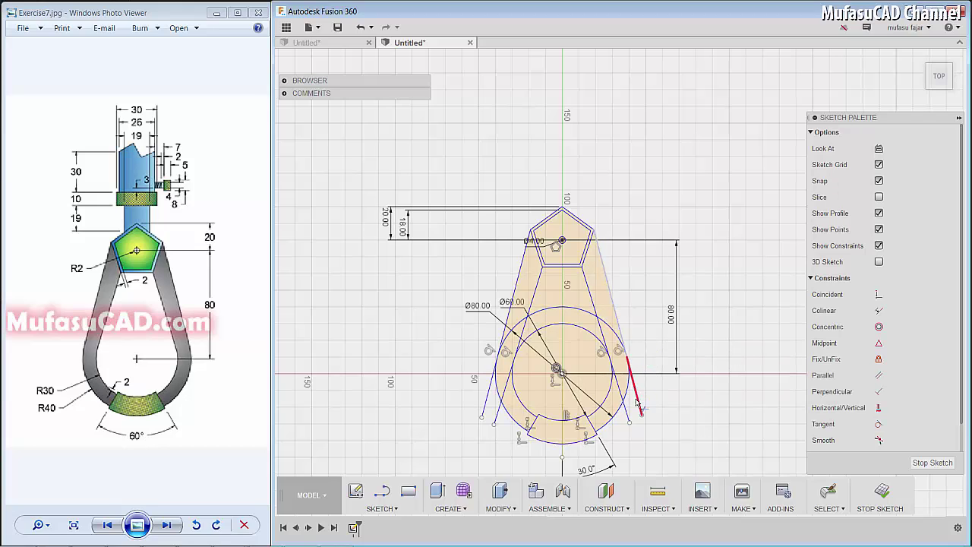
# Trim the outer and inner arm-line overshoots and both circles' upper arcs into a teardrop loop
pyautogui.click(637, 403)
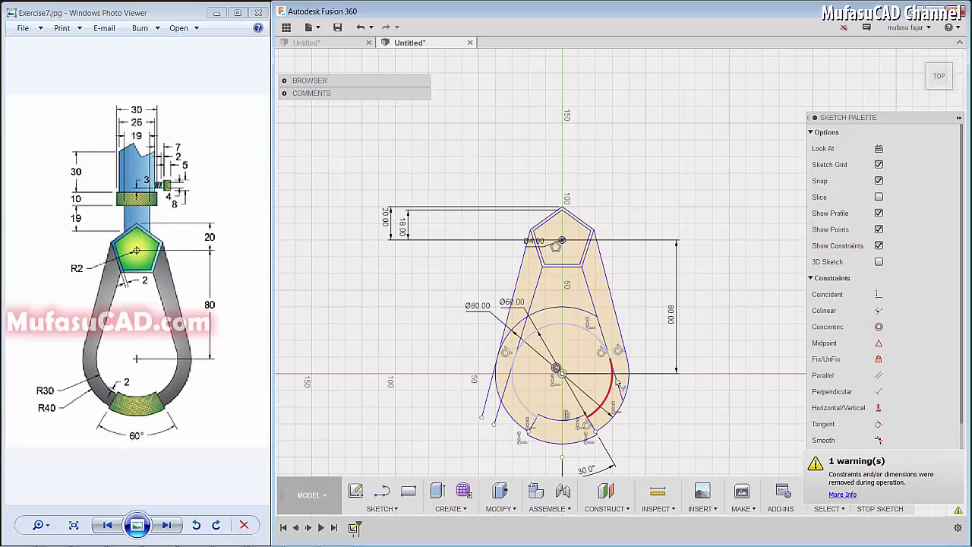
pyautogui.click(486, 404)
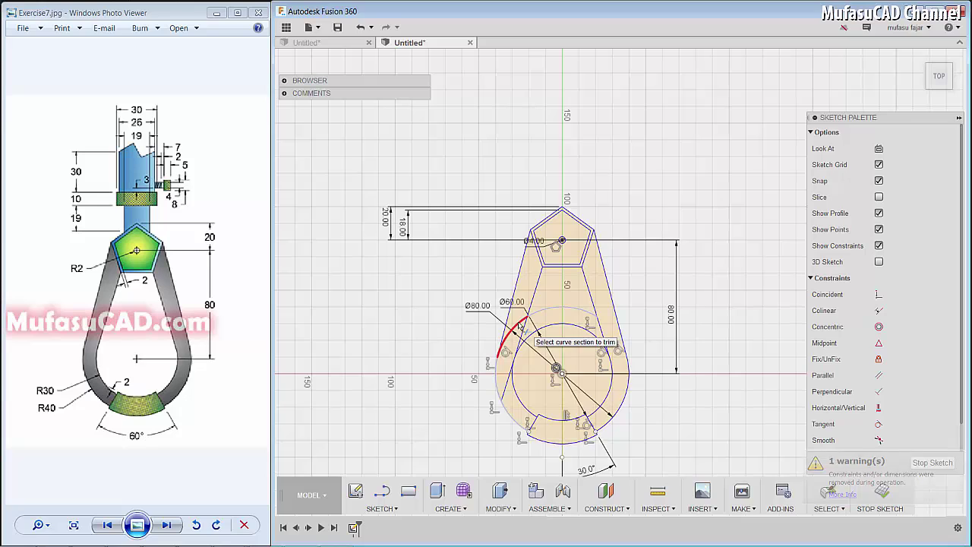
pyautogui.click(516, 367)
pyautogui.click(550, 325)
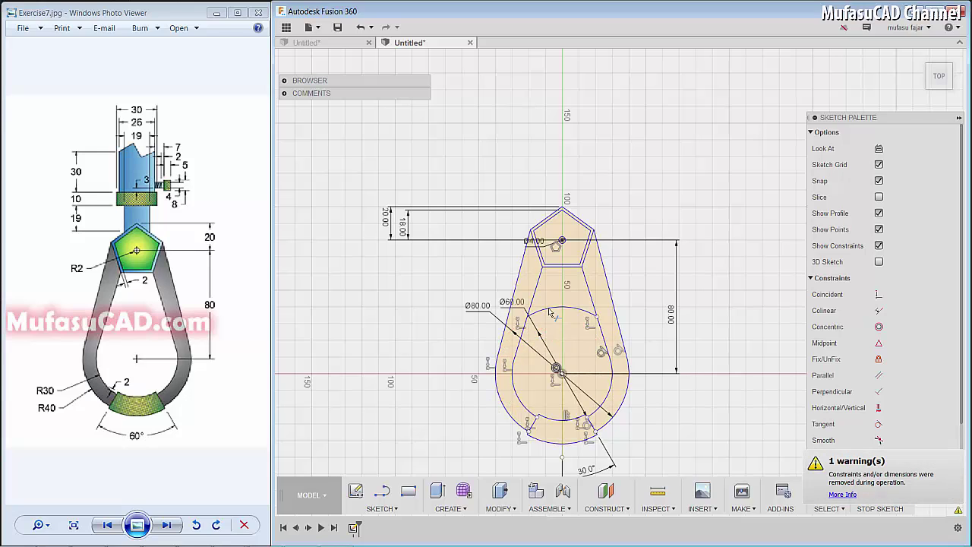
pyautogui.click(581, 316)
pyautogui.scroll(-1, 647, 294)
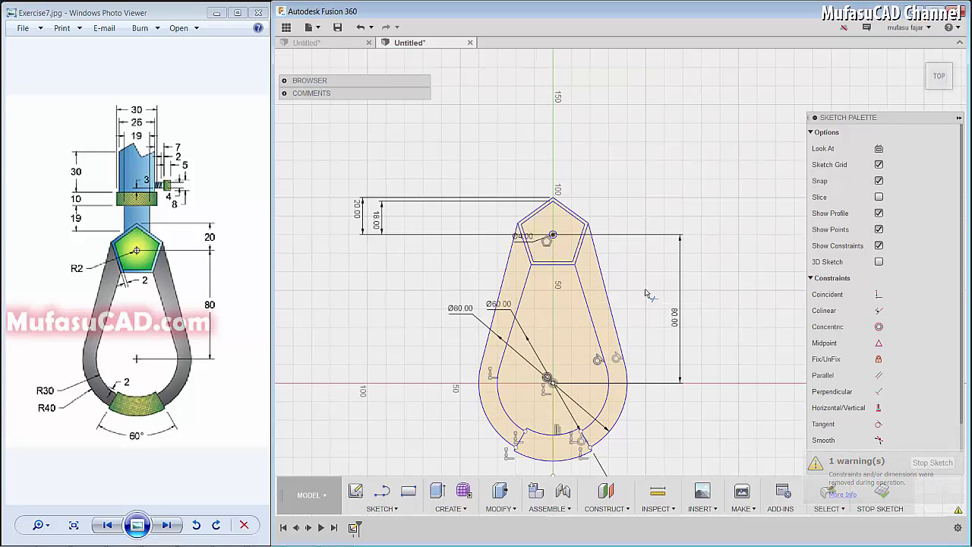
pyautogui.scroll(-1, 647, 294)
pyautogui.scroll(-1, 647, 294)
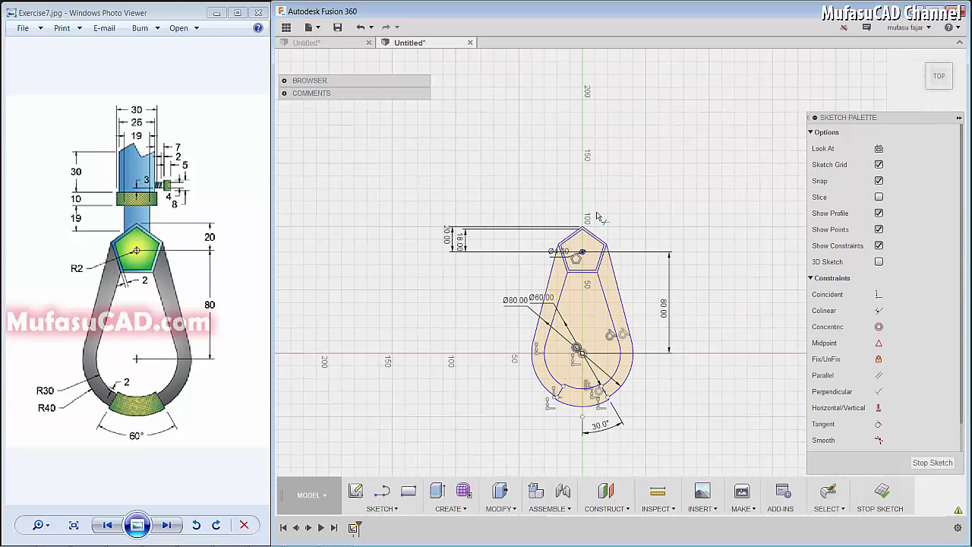
# Draw a long vertical line rising from level with the pentagon's centre
pyautogui.press('l')
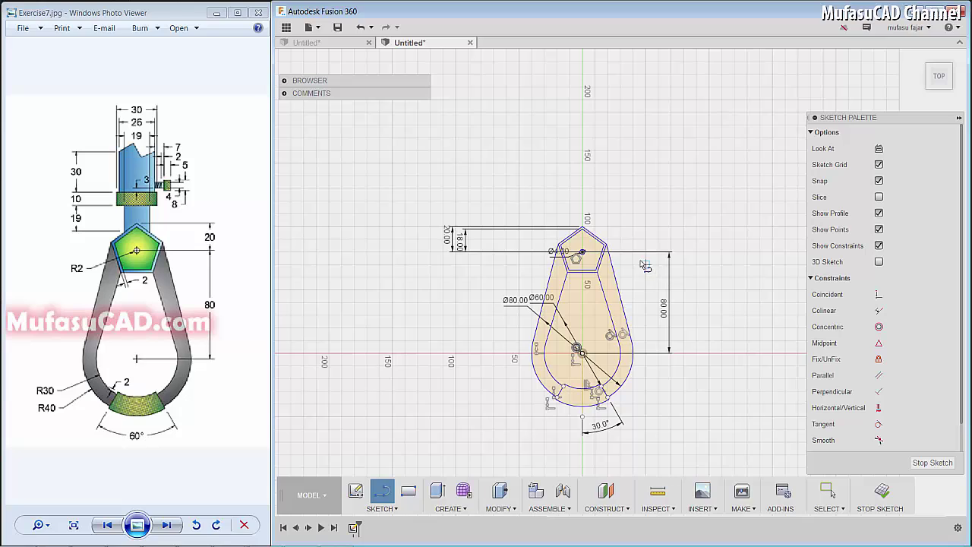
pyautogui.click(645, 252)
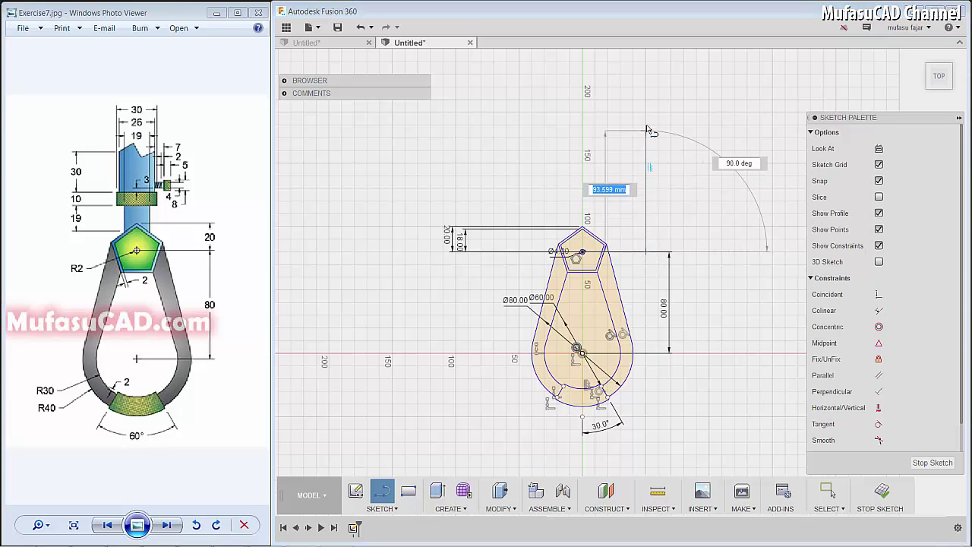
pyautogui.click(646, 53)
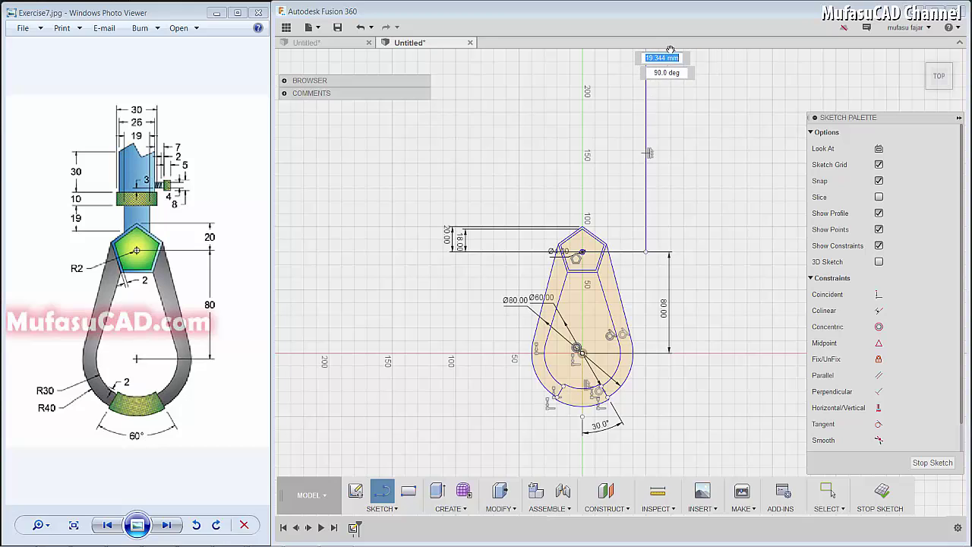
pyautogui.press('Escape')
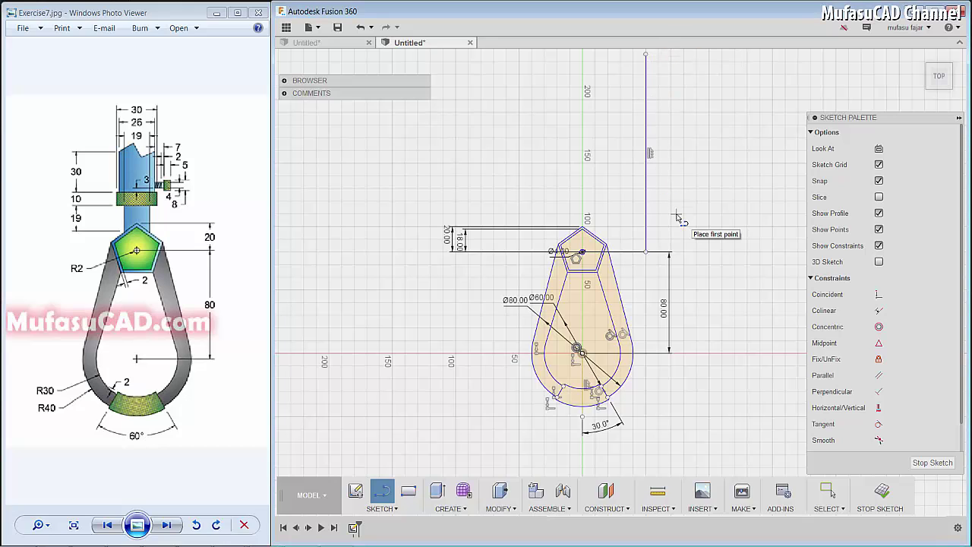
# Dimension the vertical line 9.5 mm horizontally from the centre point
pyautogui.press('Escape')
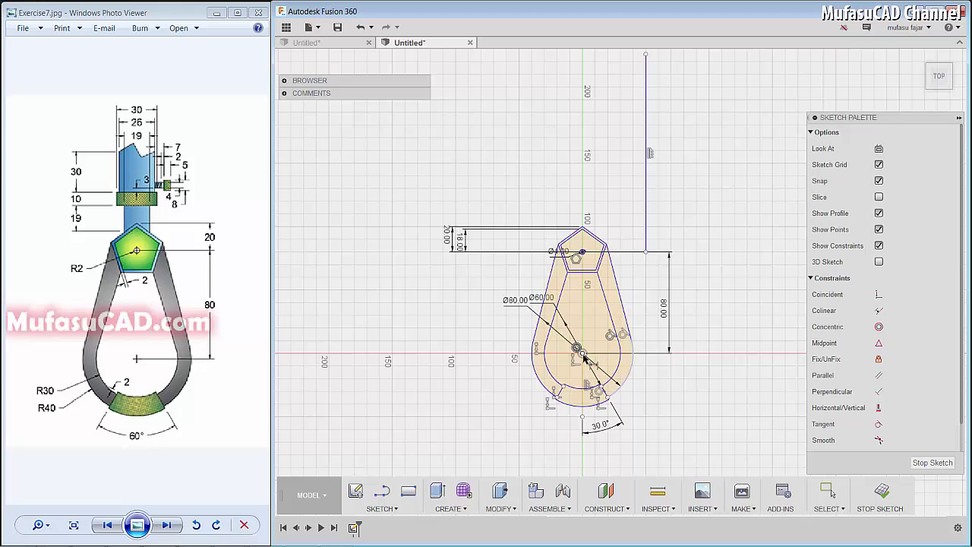
pyautogui.click(581, 354)
pyautogui.click(645, 252)
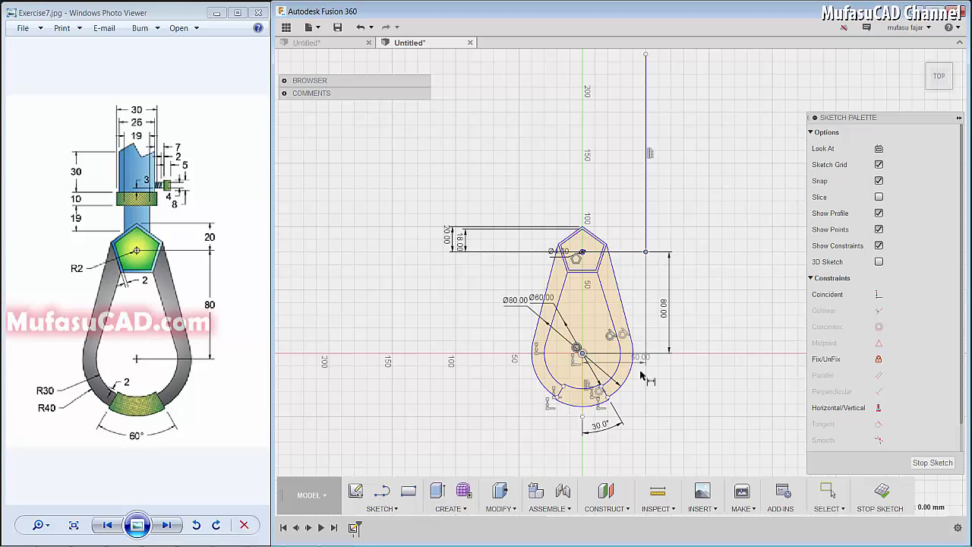
pyautogui.click(625, 461)
pyautogui.write('9.5')
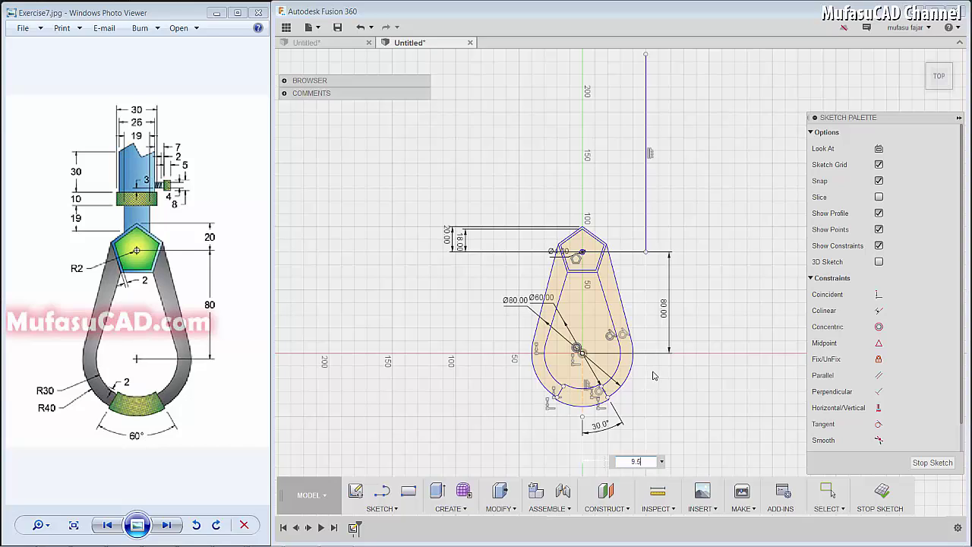
pyautogui.press('Return')
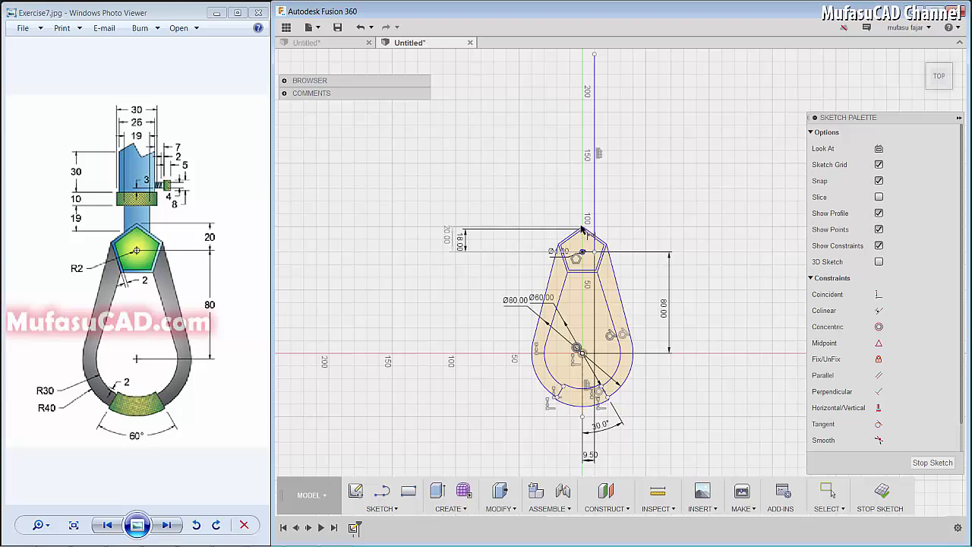
pyautogui.scroll(2, 594, 233)
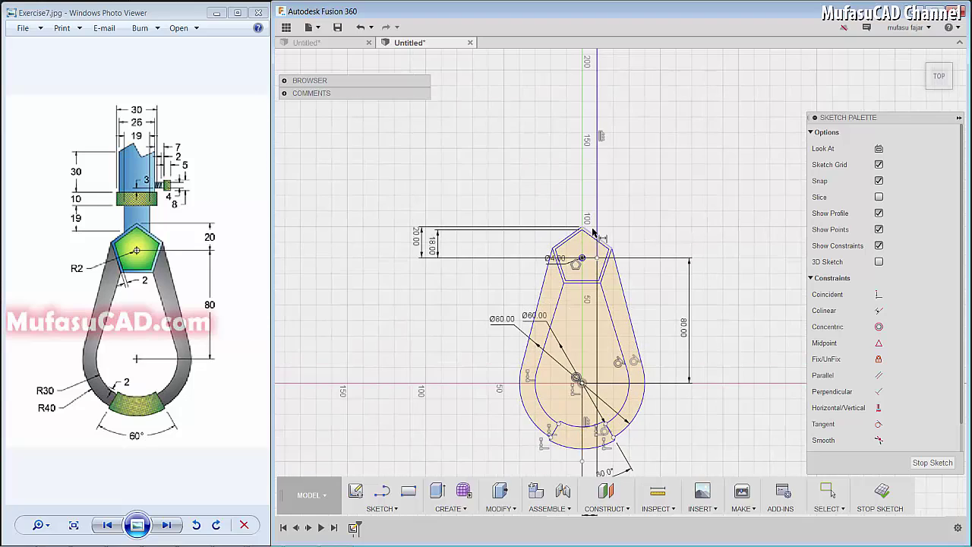
# Start Mirror with the 9.5 mm vertical line as the object to mirror
pyautogui.click(401, 509)
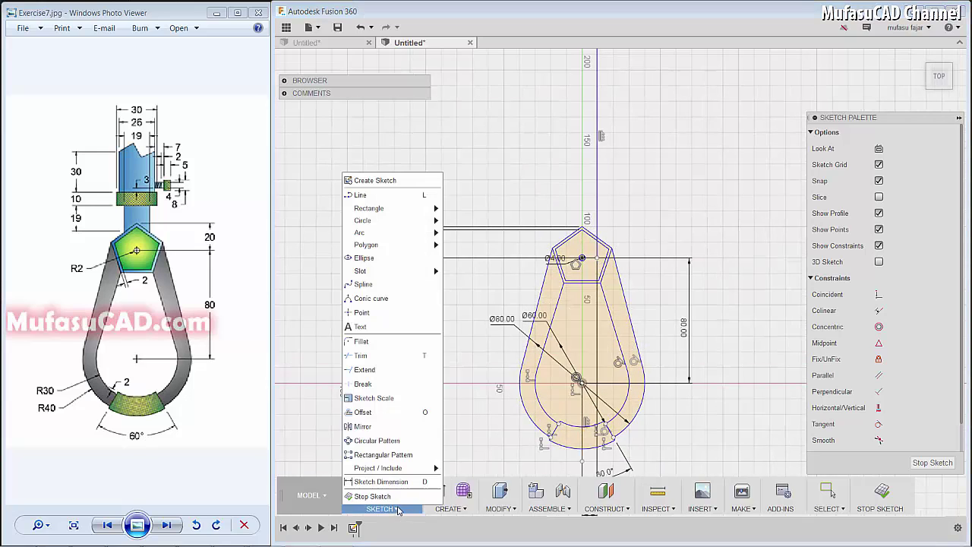
pyautogui.click(363, 426)
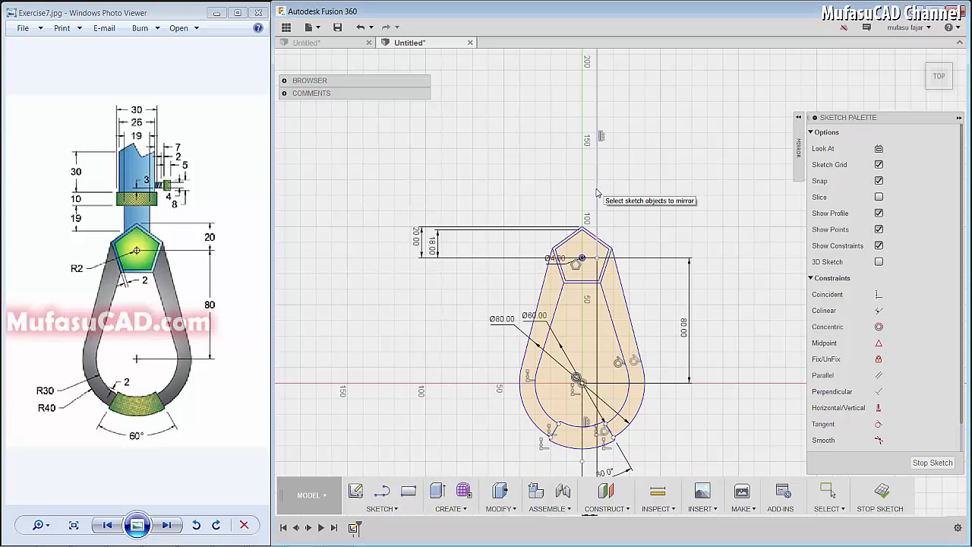
pyautogui.click(797, 161)
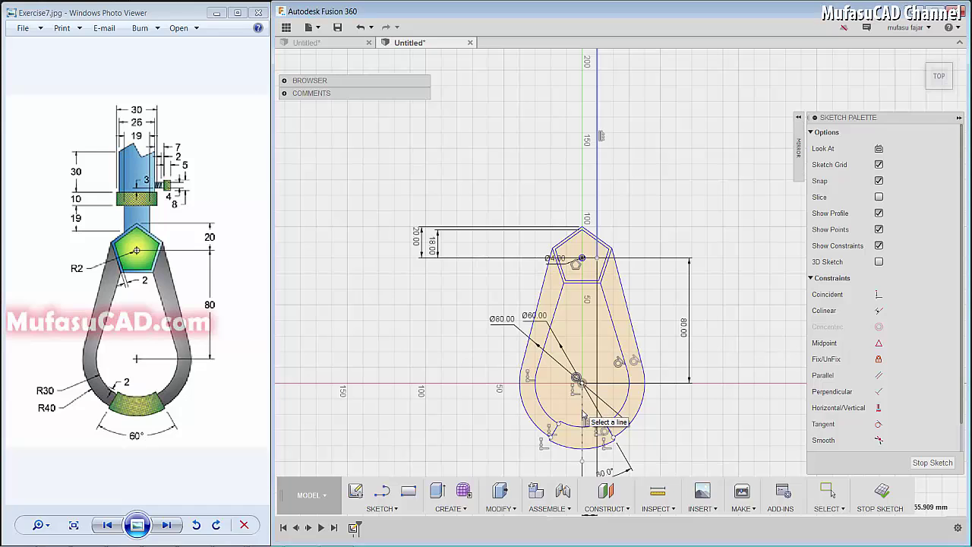
# Confirm mirroring the 9.5 mm line across the centre axis
pyautogui.press('Return')
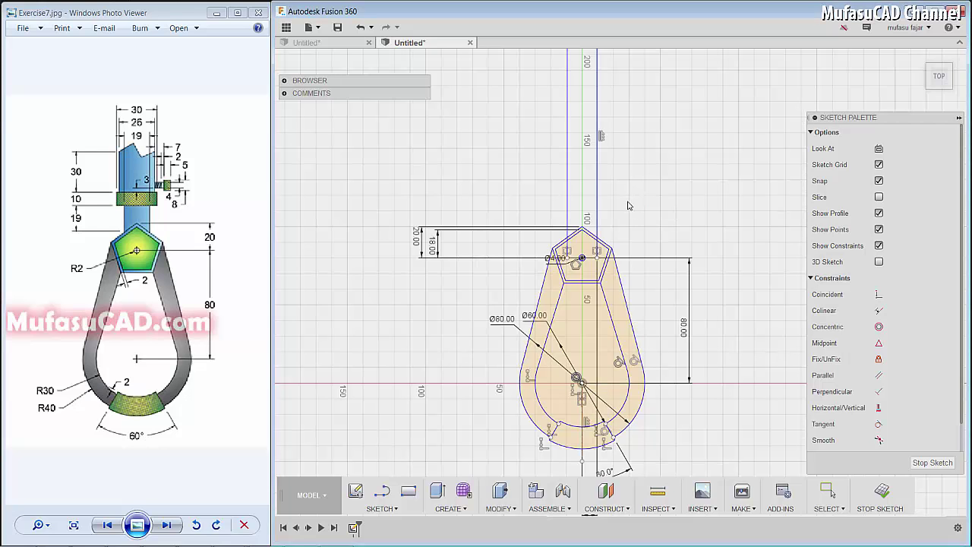
pyautogui.scroll(1, 598, 217)
pyautogui.scroll(1, 591, 215)
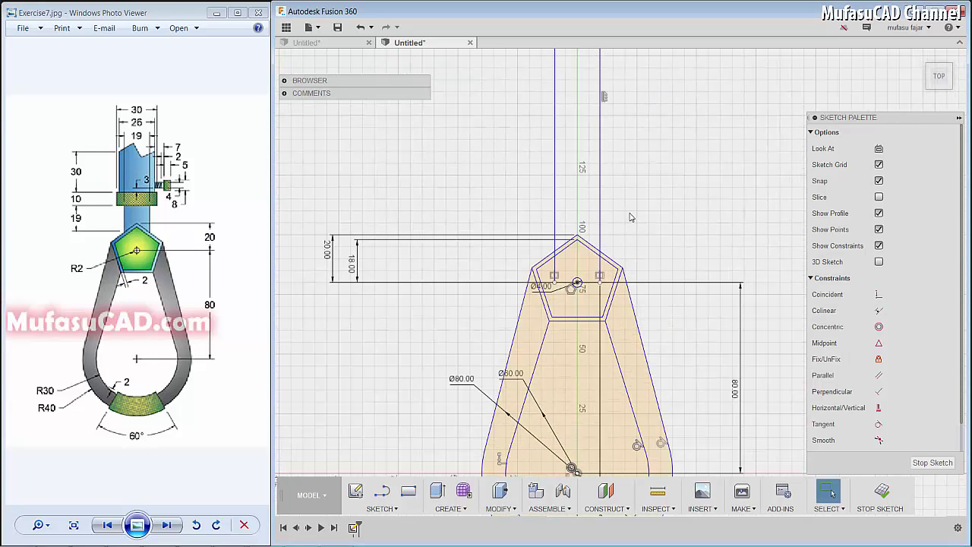
pyautogui.scroll(1, 630, 218)
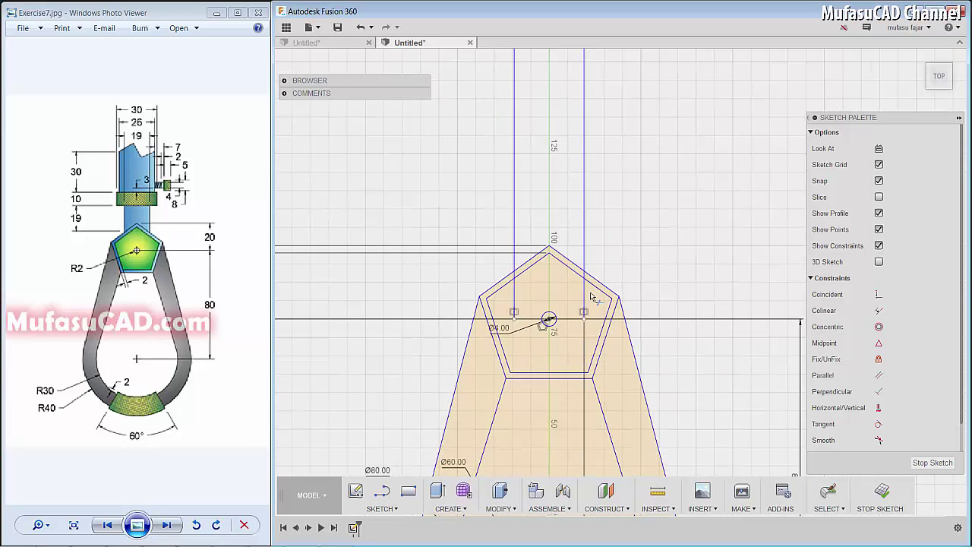
# Trim both parallel lines' pieces lying inside the pentagon
pyautogui.click(585, 298)
pyautogui.press('Delete')
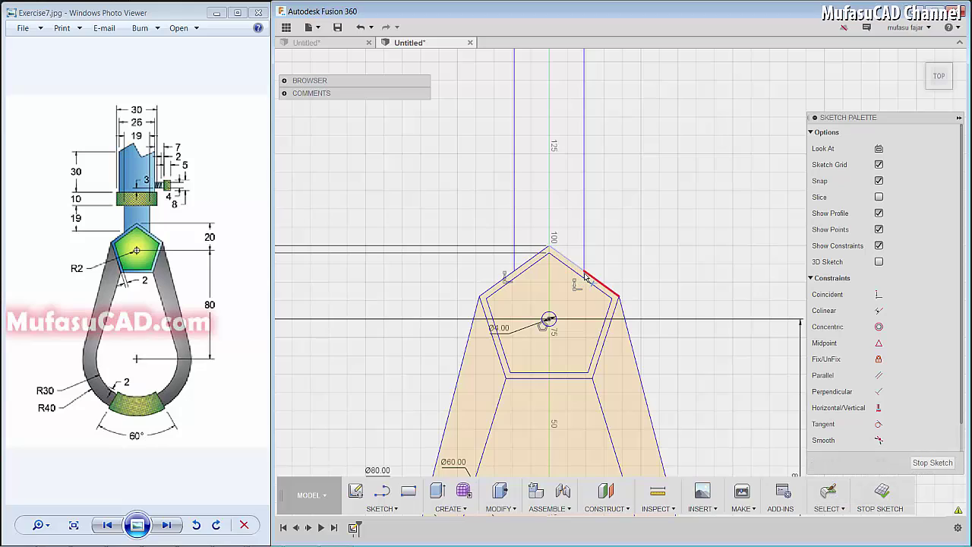
pyautogui.scroll(-1, 585, 277)
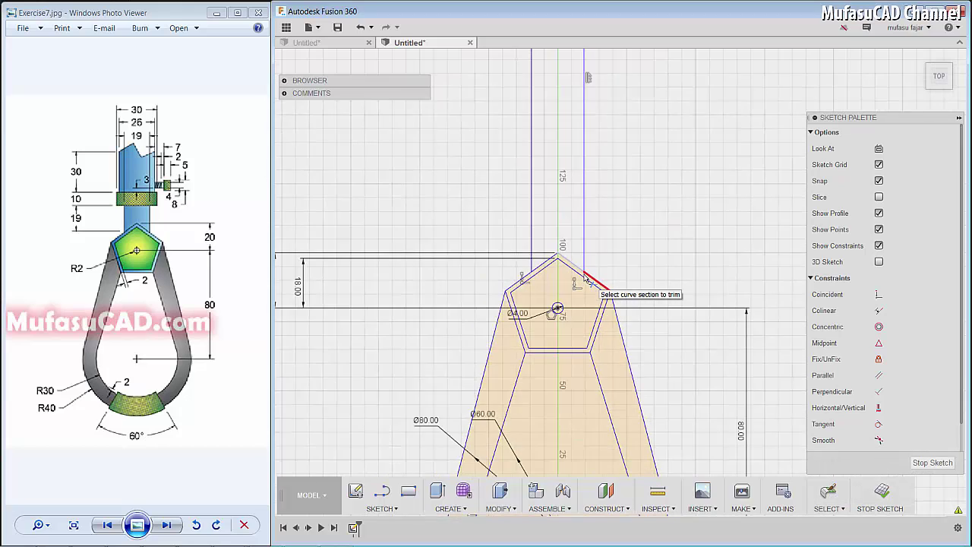
pyautogui.scroll(2, 584, 279)
pyautogui.scroll(2, 585, 280)
pyautogui.click(585, 282)
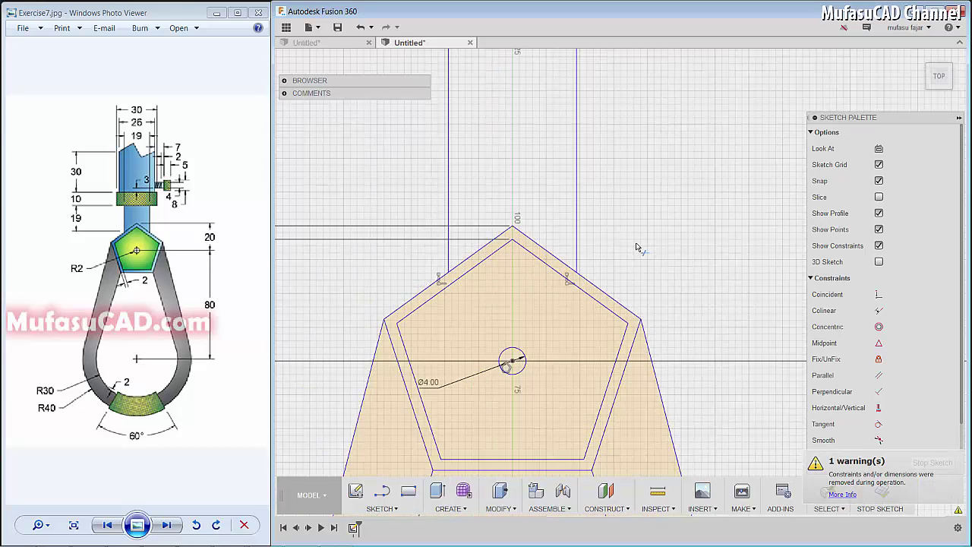
pyautogui.scroll(-3, 637, 248)
pyautogui.scroll(-1, 635, 245)
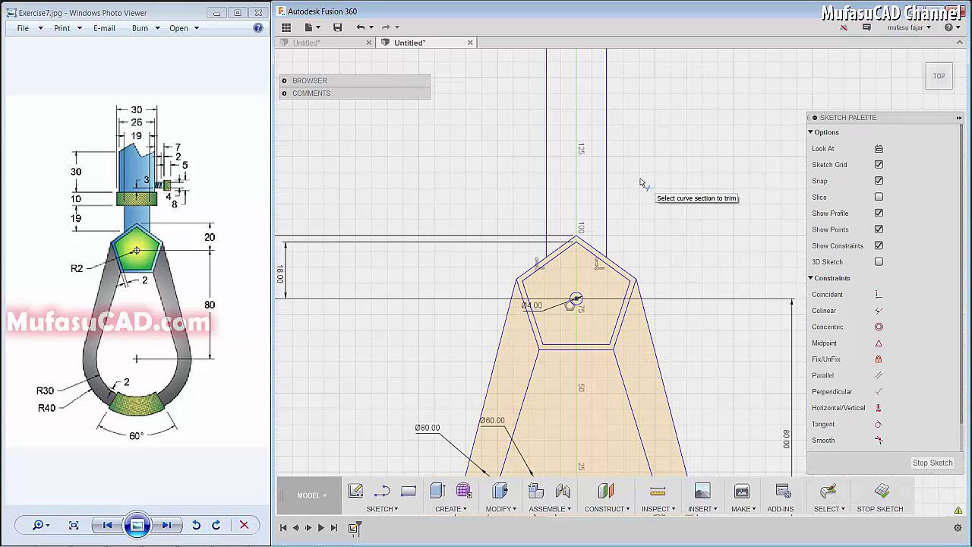
# Draw a horizontal line across the two shank lines
pyautogui.press('t')
pyautogui.click(519, 157)
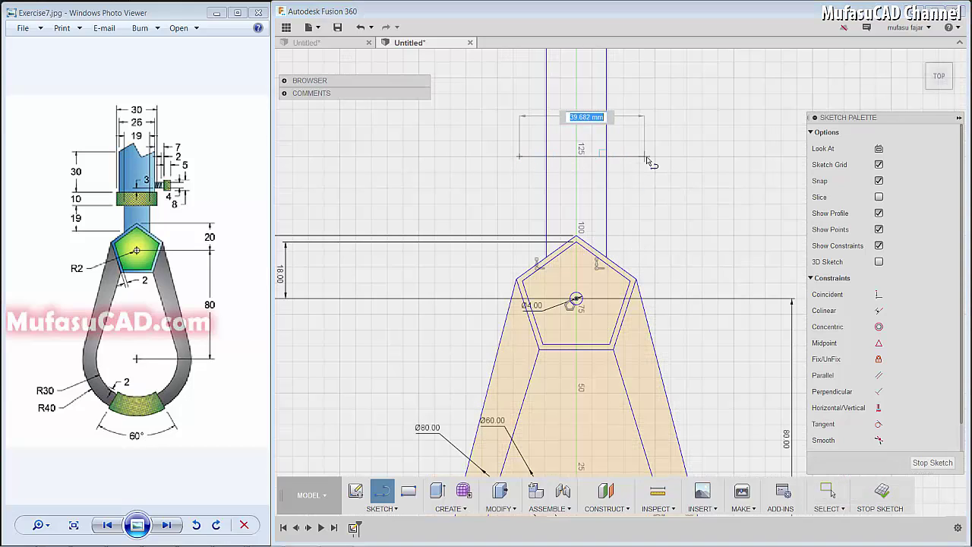
pyautogui.click(655, 156)
pyautogui.moveTo(655, 156); pyautogui.dragTo(654, 182)
pyautogui.press('Escape')
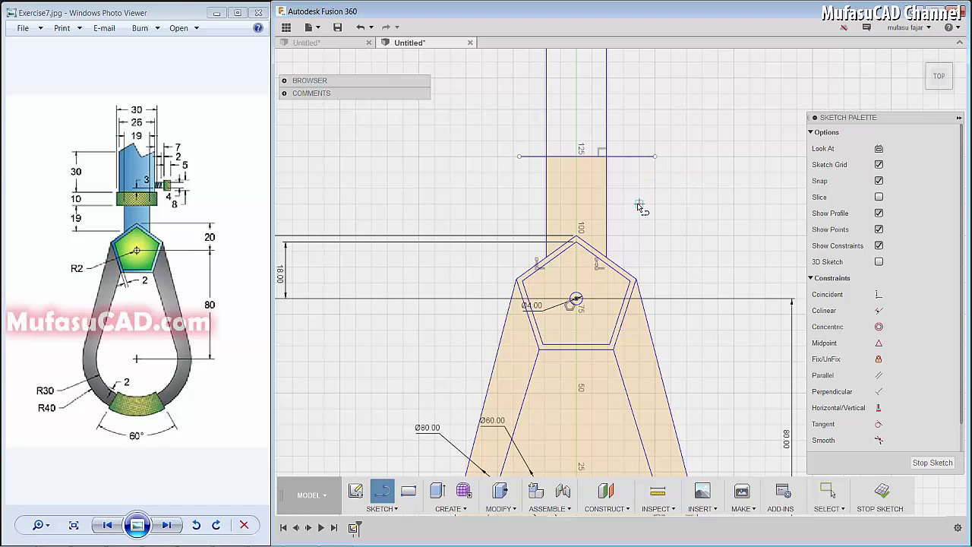
# Dimension the horizontal line 19 mm above the pentagon's top point
pyautogui.press('Escape')
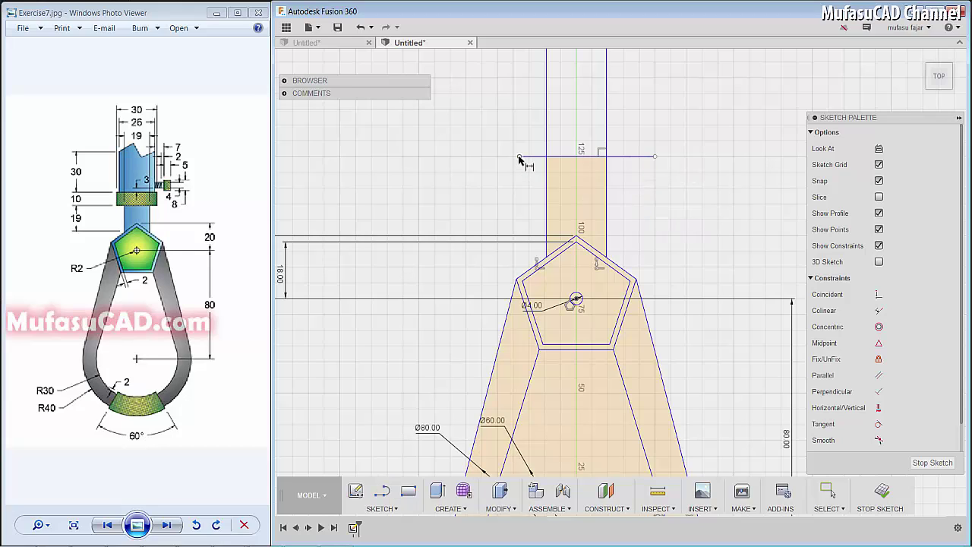
pyautogui.click(519, 158)
pyautogui.click(546, 258)
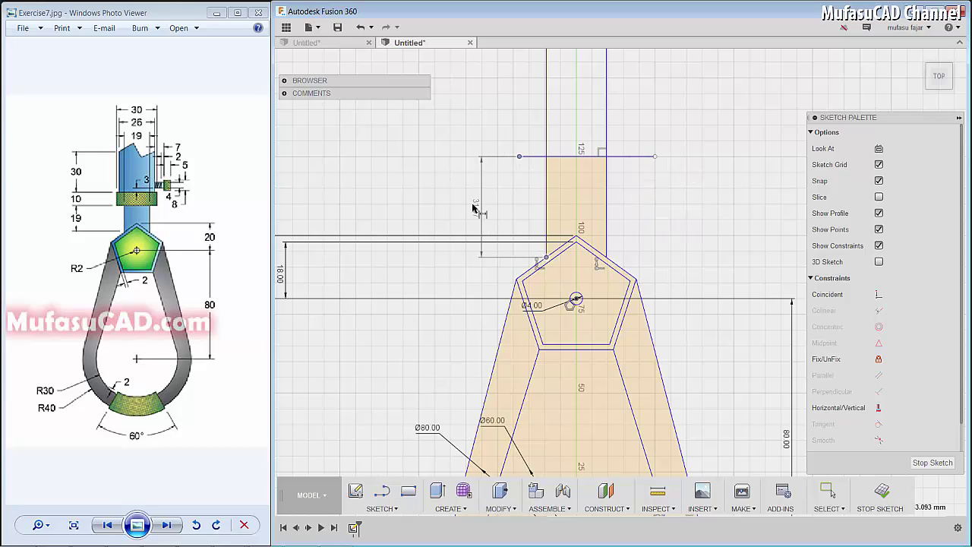
pyautogui.click(404, 205)
pyautogui.write('19')
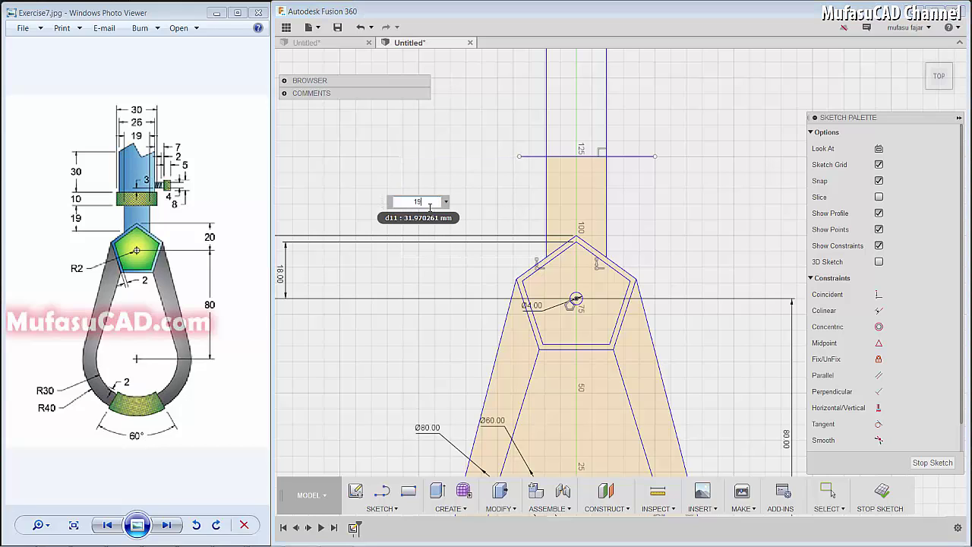
pyautogui.press('Return')
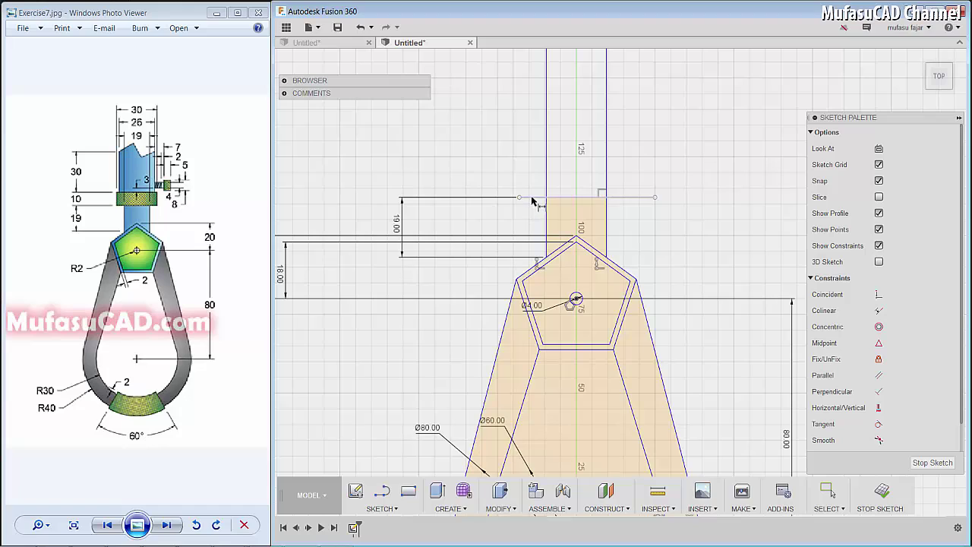
# Trim the horizontal line's ends sticking out left and right of the column
pyautogui.press('Escape')
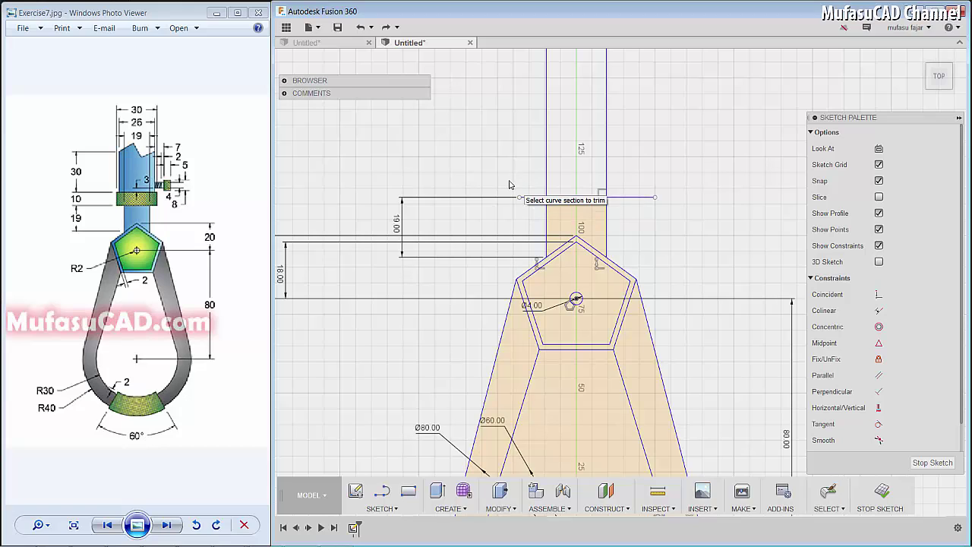
pyautogui.click(537, 200)
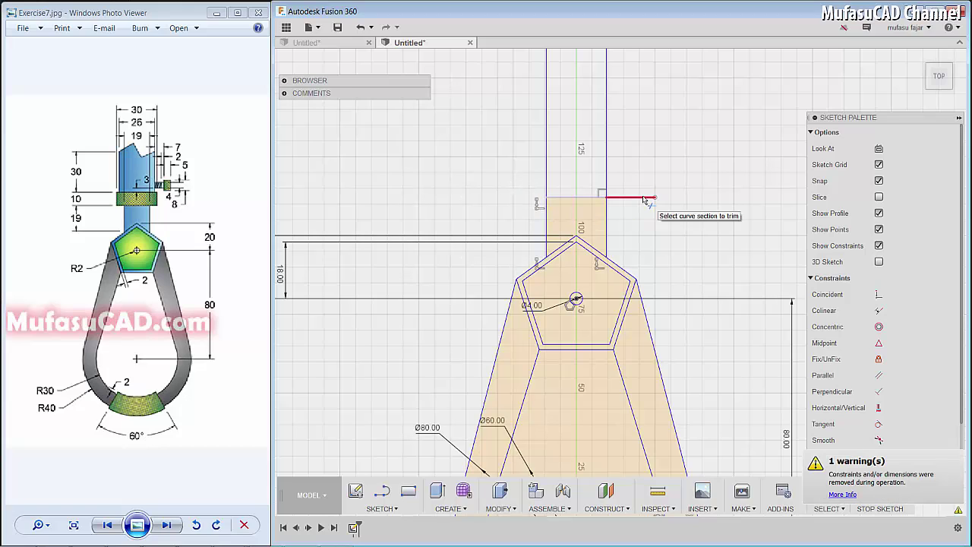
pyautogui.click(654, 200)
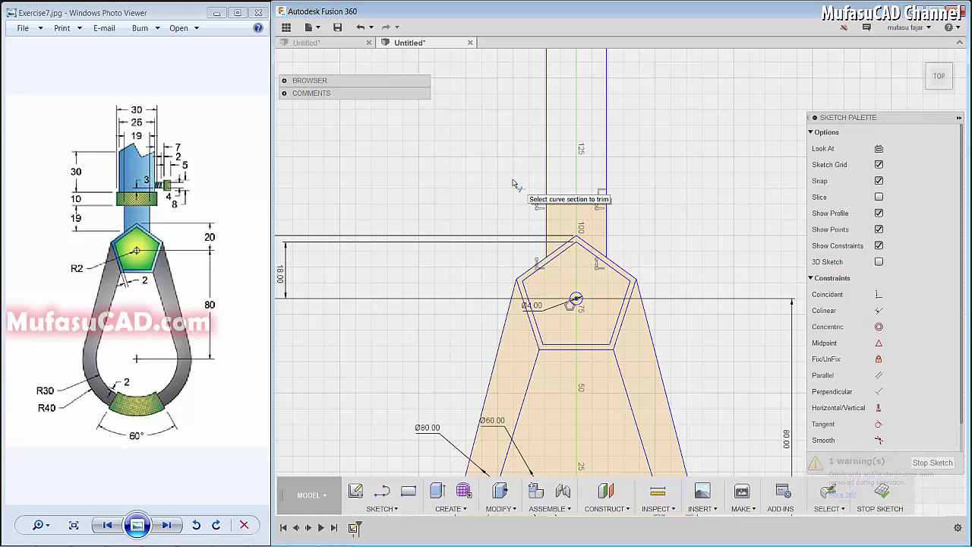
pyautogui.press('t')
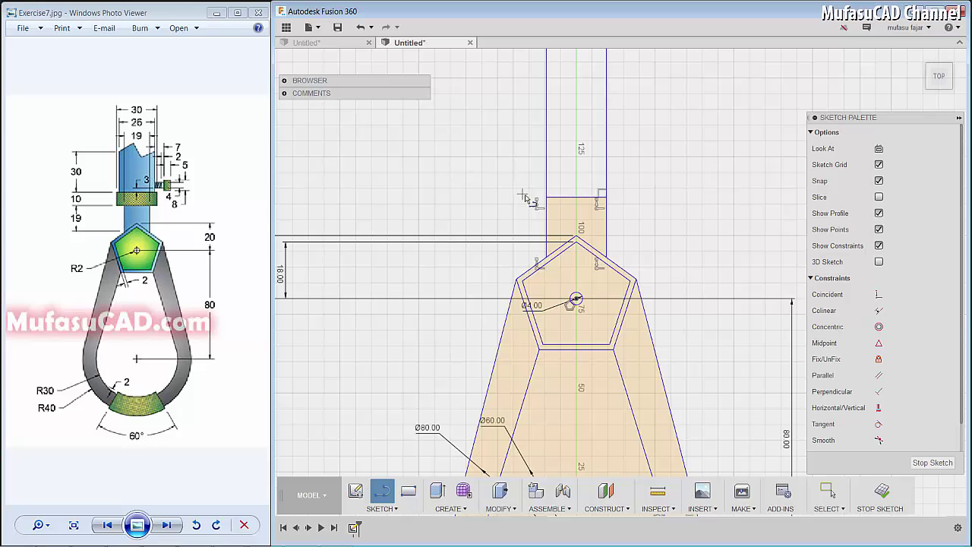
# Draw the collar outline: left side, top edge, right side and bottom back to the shank
pyautogui.click(518, 196)
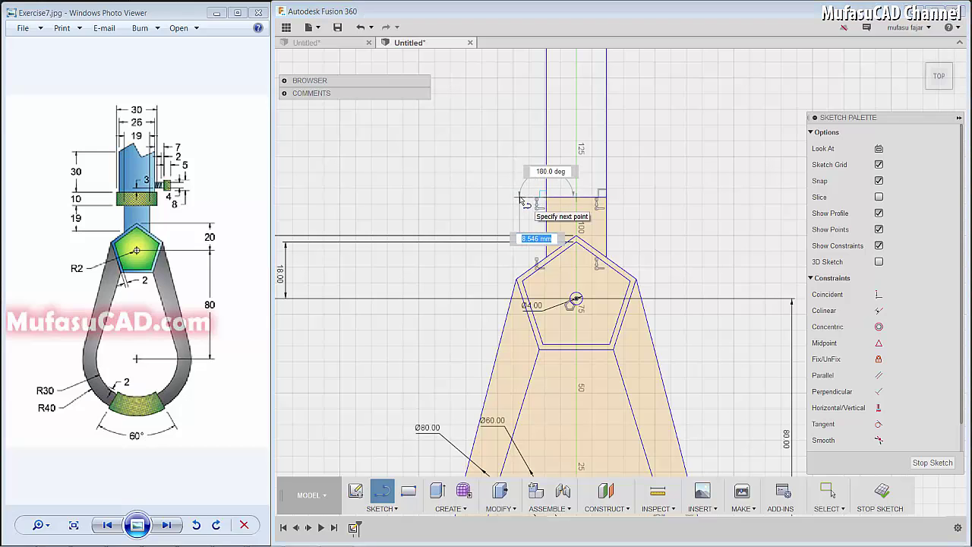
pyautogui.click(519, 157)
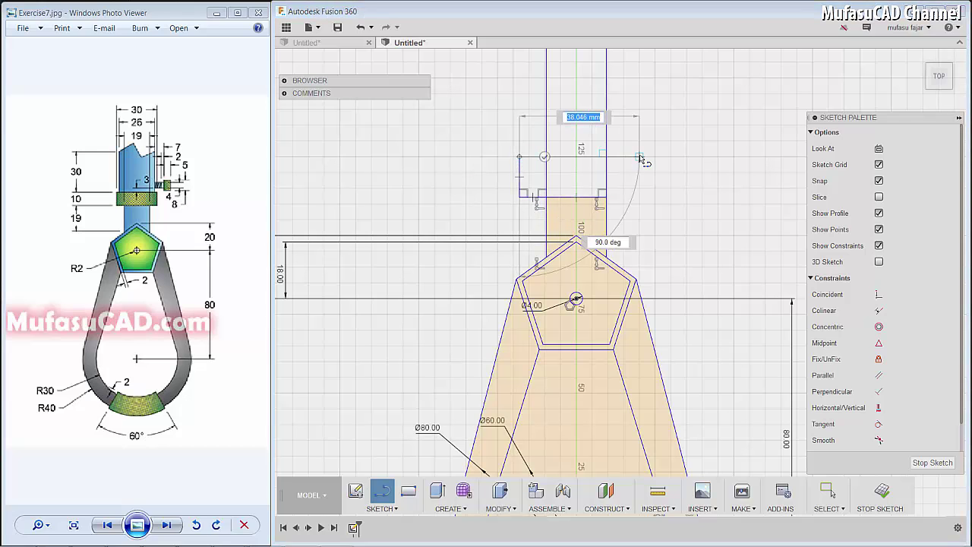
pyautogui.click(638, 157)
pyautogui.click(638, 198)
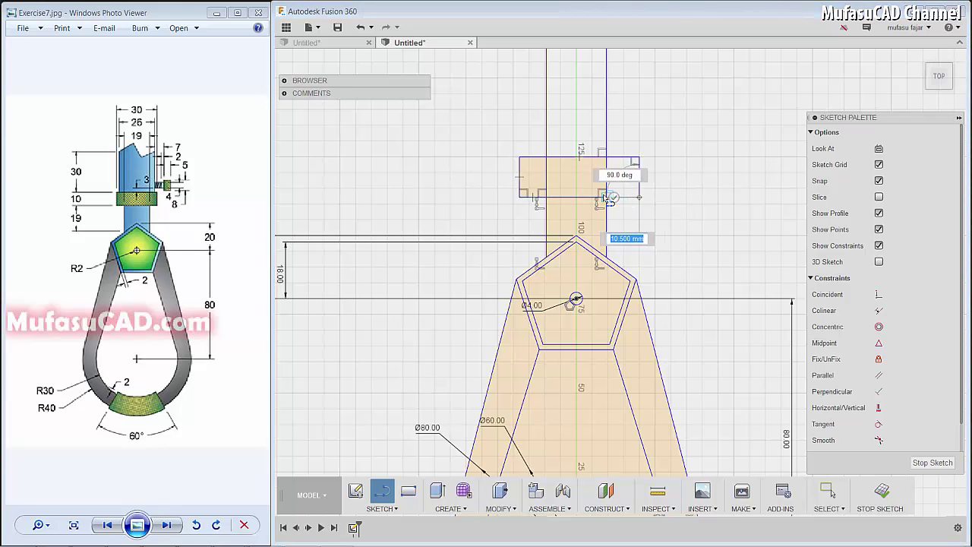
pyautogui.click(605, 198)
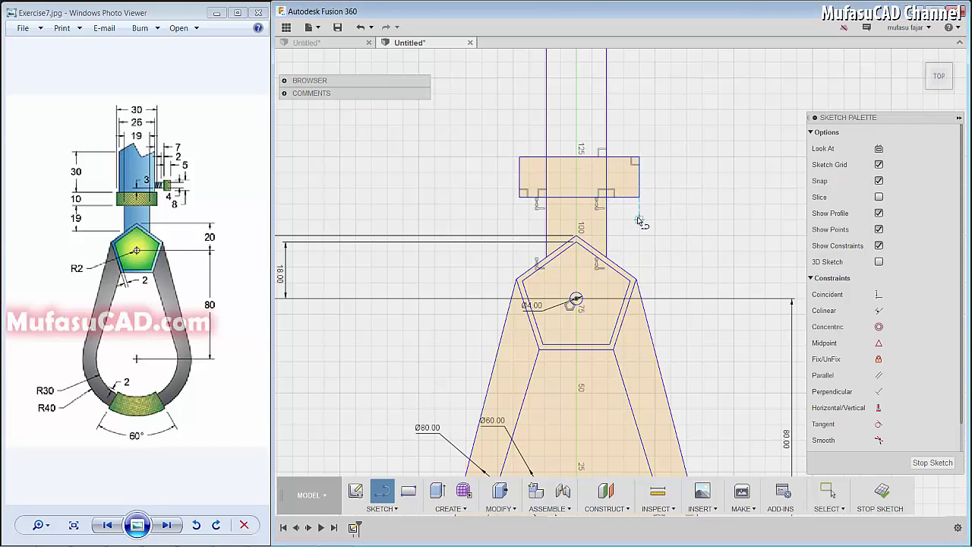
# Dimension both collar overhangs at 5.5 mm, then pick the collar's top corners for width
pyautogui.press('d')
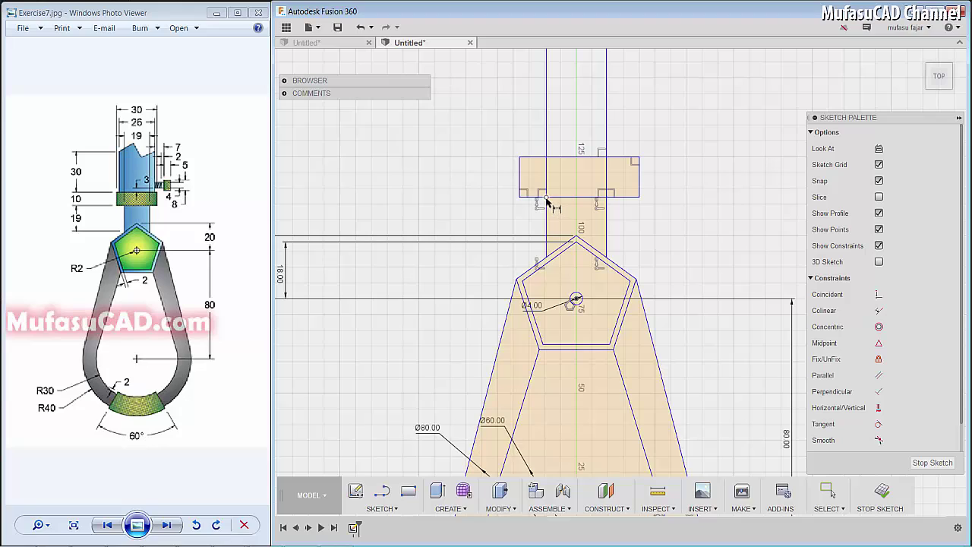
pyautogui.click(547, 198)
pyautogui.click(520, 204)
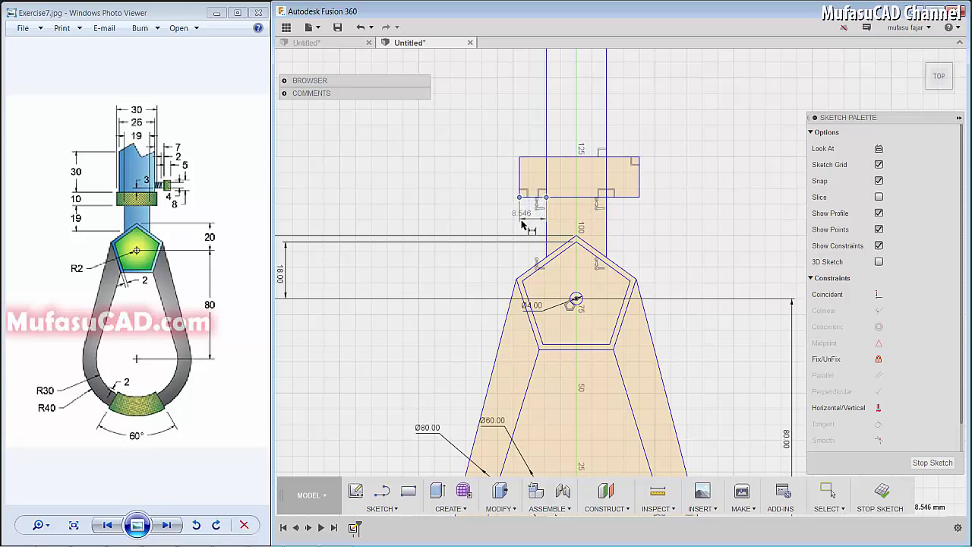
pyautogui.click(527, 228)
pyautogui.write('5.5')
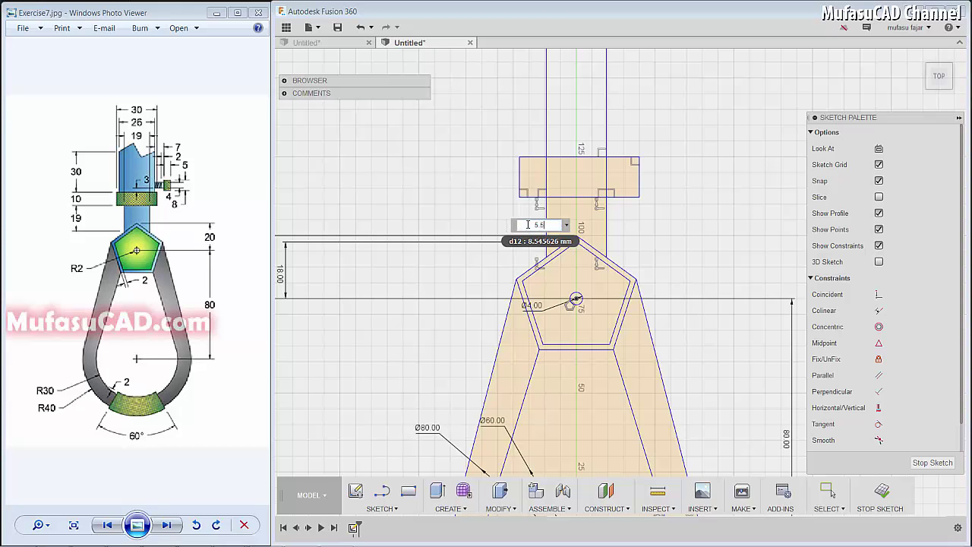
pyautogui.press('Return')
pyautogui.click(638, 198)
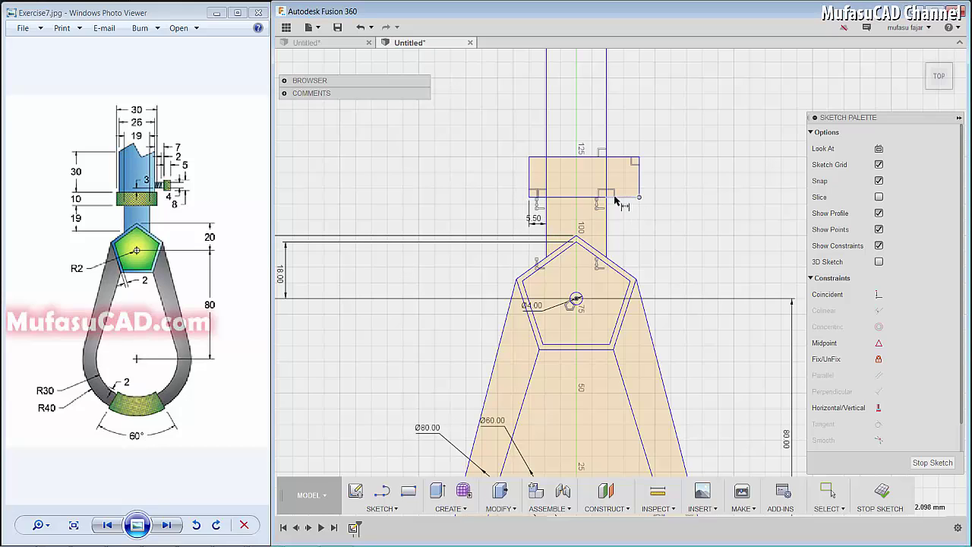
pyautogui.click(605, 199)
pyautogui.click(623, 225)
pyautogui.write('5.5')
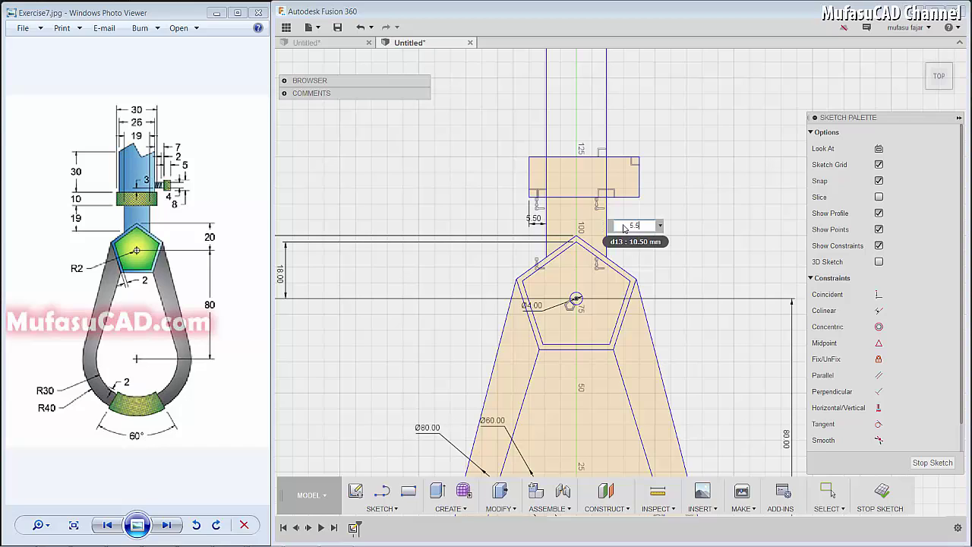
pyautogui.press('Return')
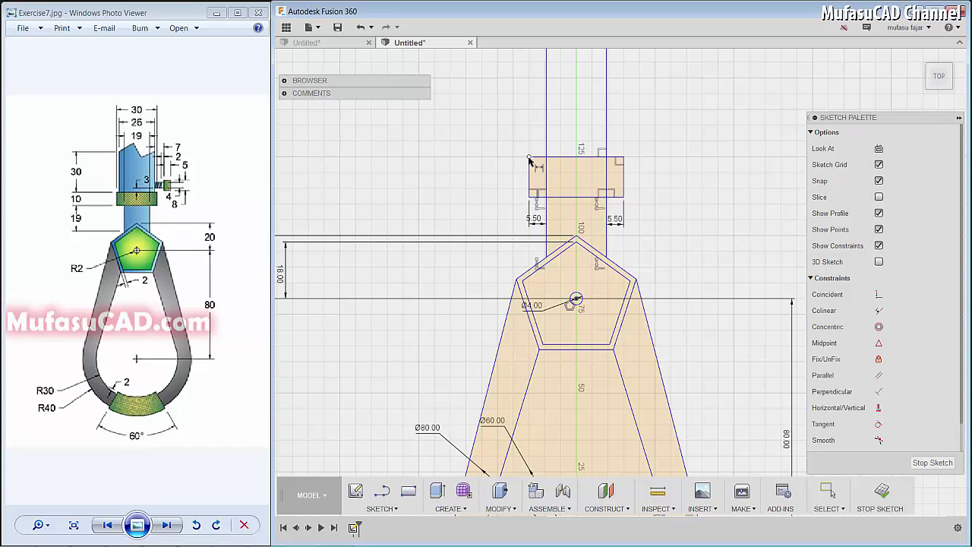
pyautogui.click(529, 157)
pyautogui.click(623, 157)
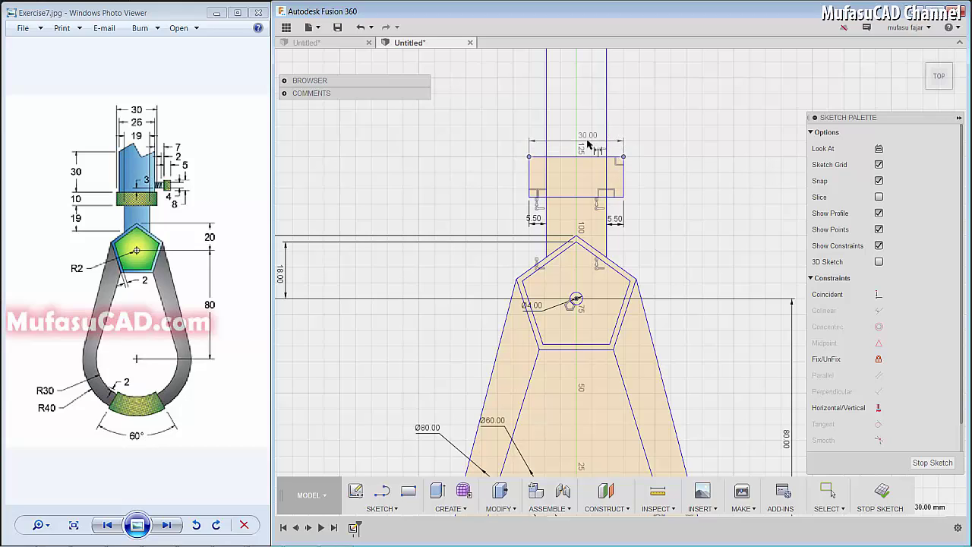
# Set the collar width to 30 mm and trim the shank lines inside it
pyautogui.click(586, 143)
pyautogui.press('Return')
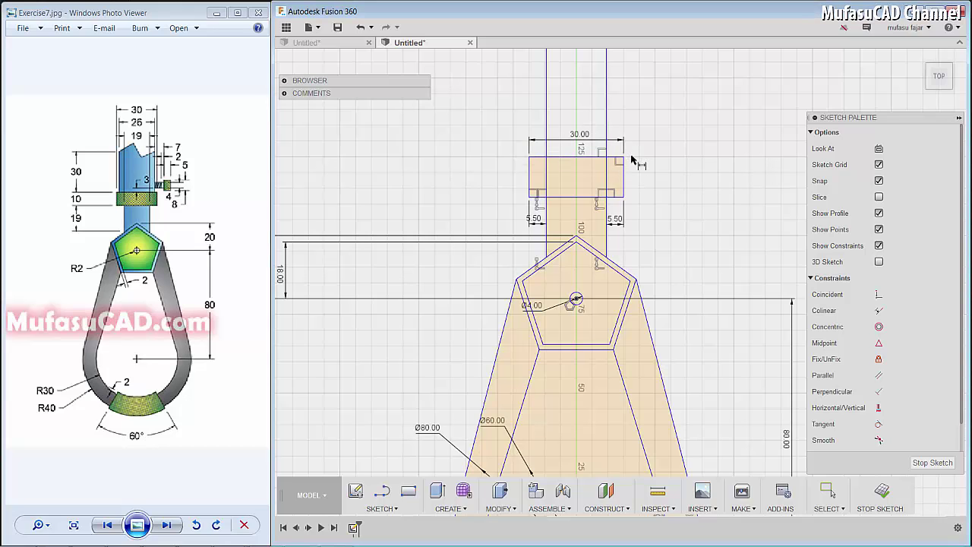
pyautogui.press('t')
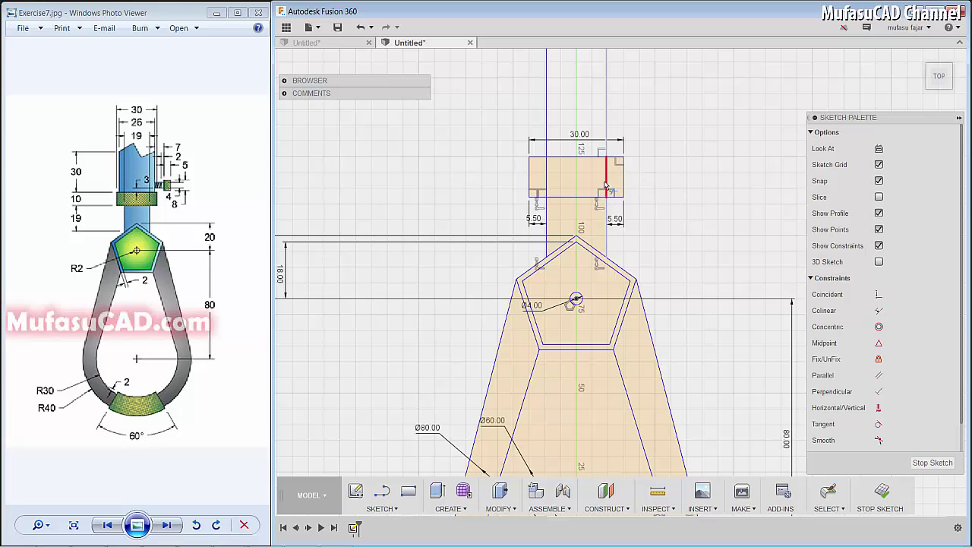
pyautogui.click(607, 183)
pyautogui.click(547, 183)
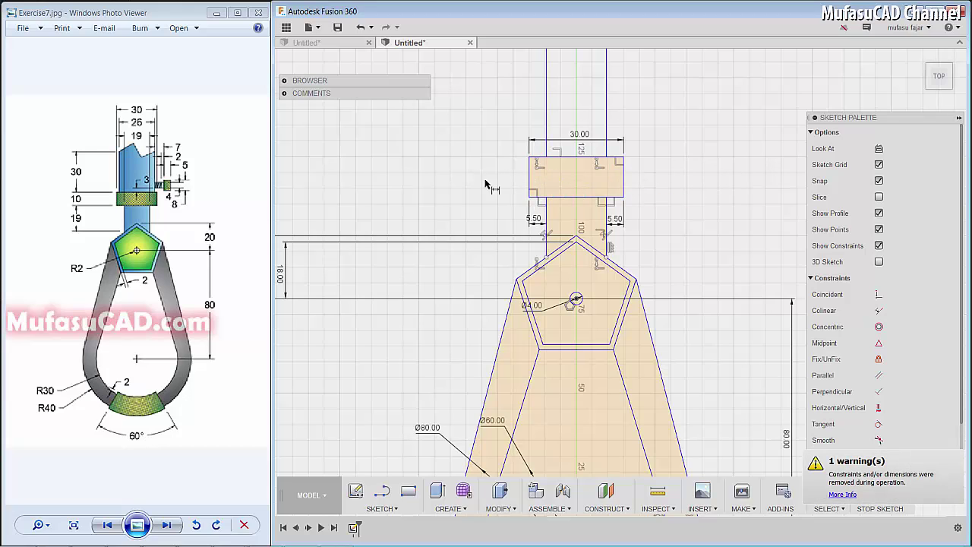
# Dimension the collar height to 10 mm along its left side
pyautogui.press('d')
pyautogui.click(529, 157)
pyautogui.click(528, 197)
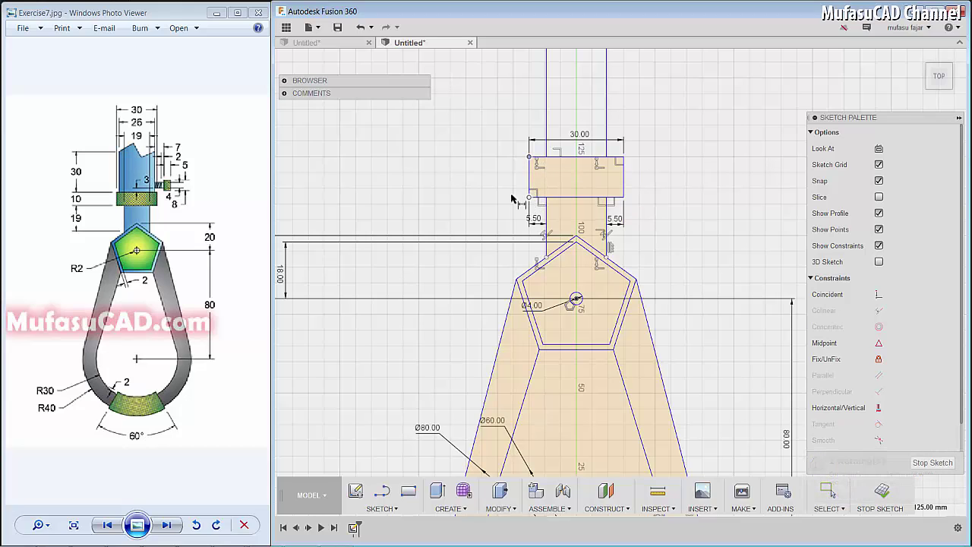
pyautogui.click(468, 181)
pyautogui.write('10')
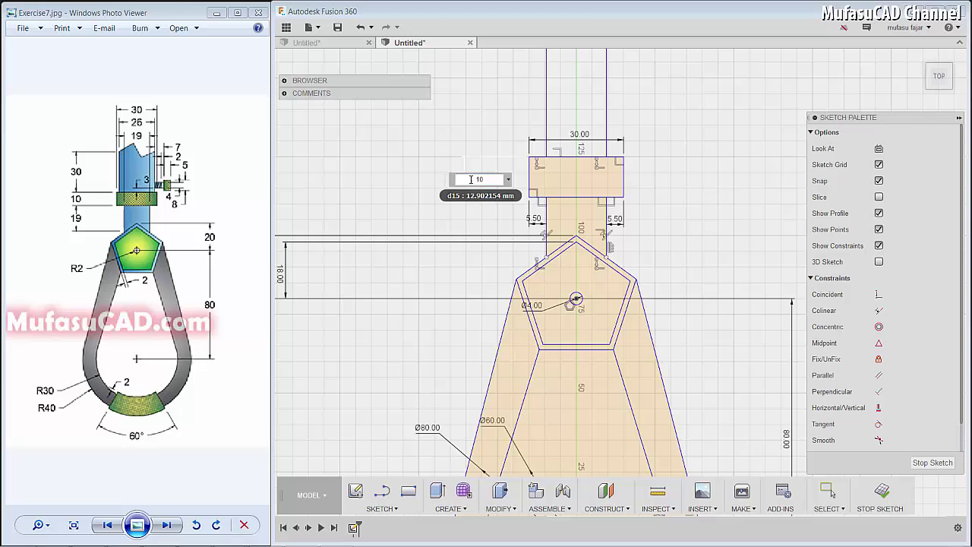
pyautogui.press('Return')
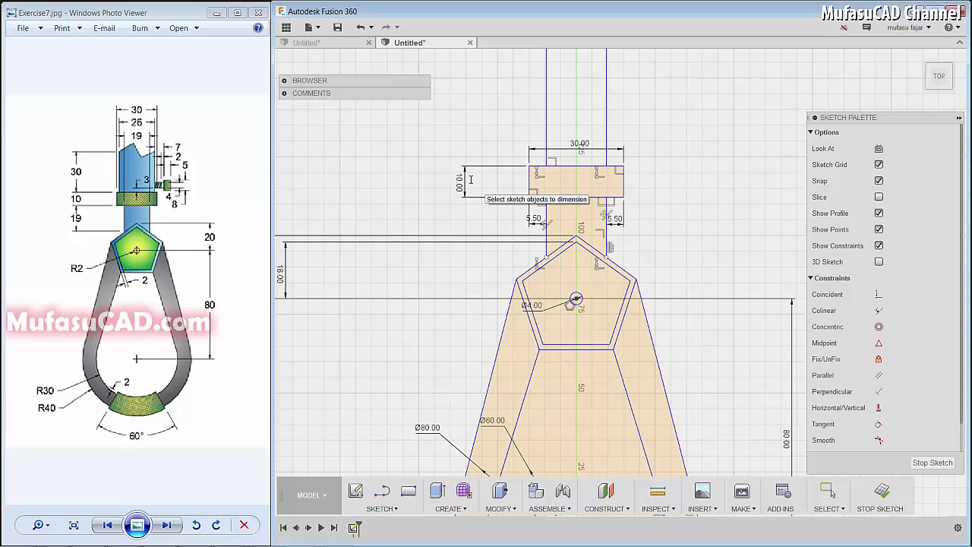
pyautogui.scroll(1, 626, 205)
pyautogui.scroll(-2, 638, 182)
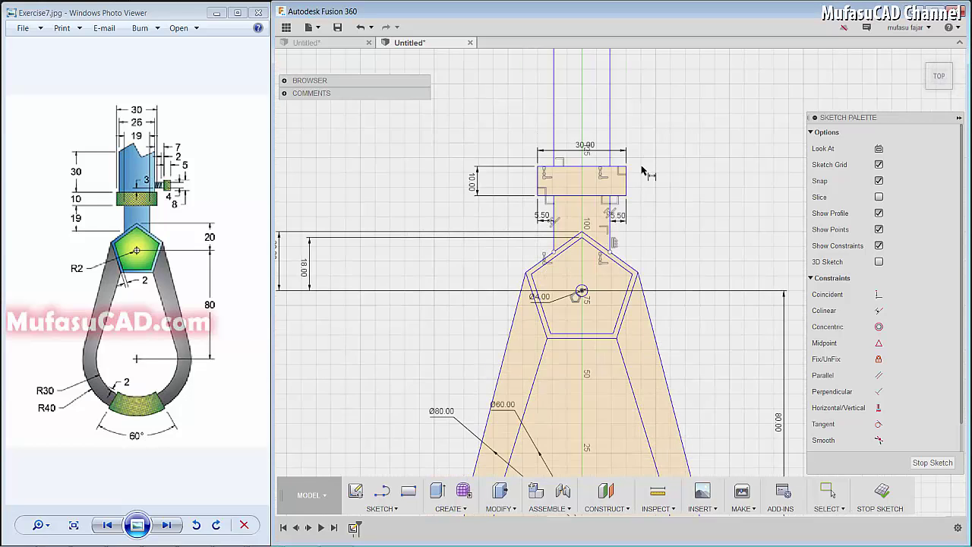
pyautogui.scroll(-1, 645, 160)
# Draw a horizontal line across the top of the shank
pyautogui.press('l')
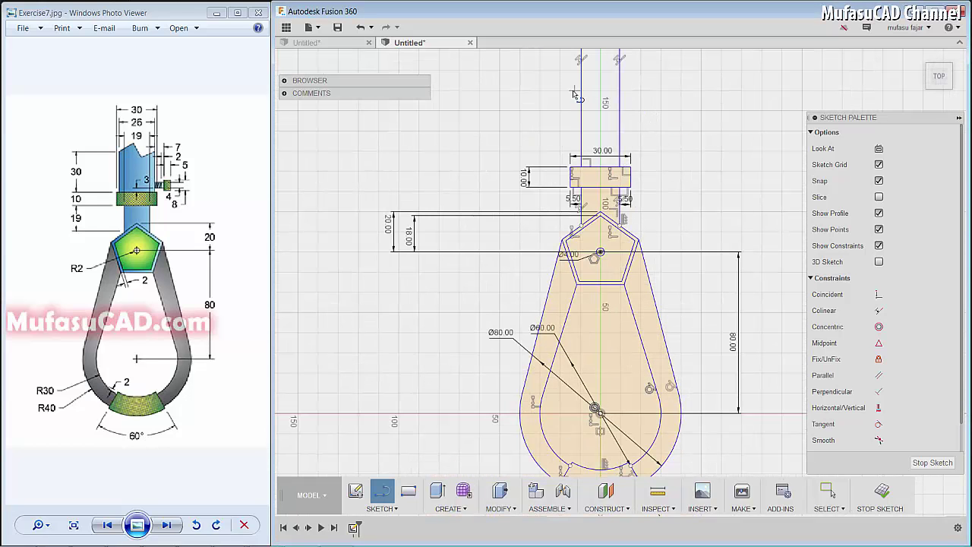
pyautogui.click(572, 90)
pyautogui.click(640, 89)
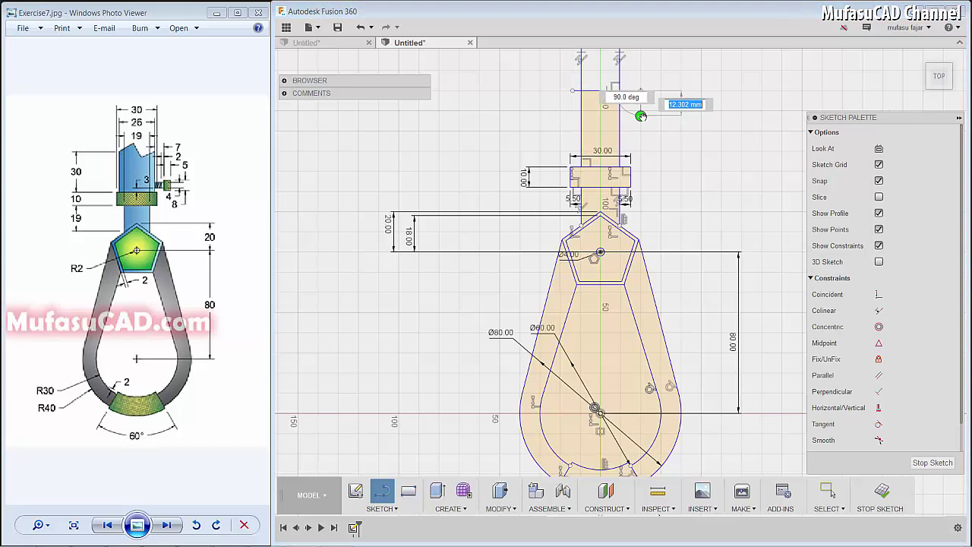
pyautogui.press('Escape')
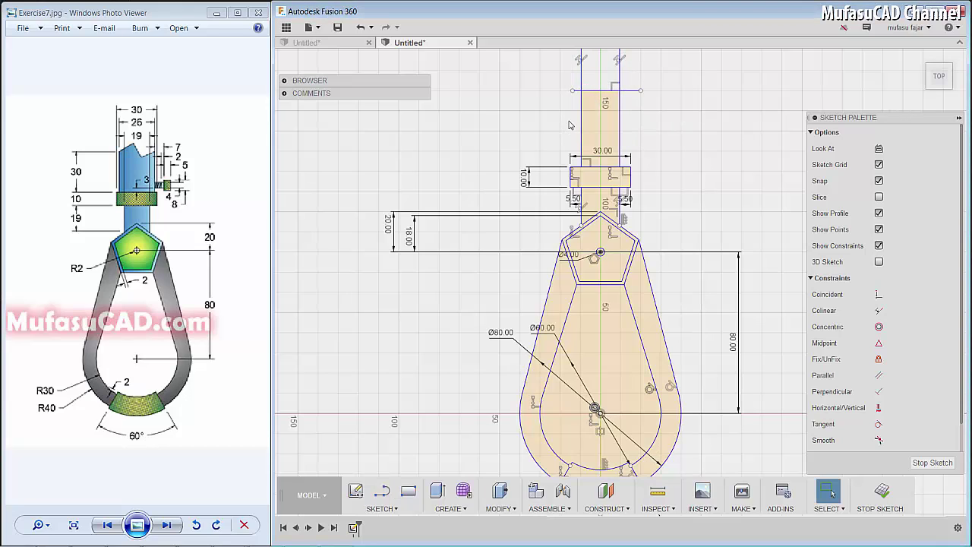
# Dimension the new line 30 mm above the collar's top-left corner
pyautogui.press('d')
pyautogui.click(572, 90)
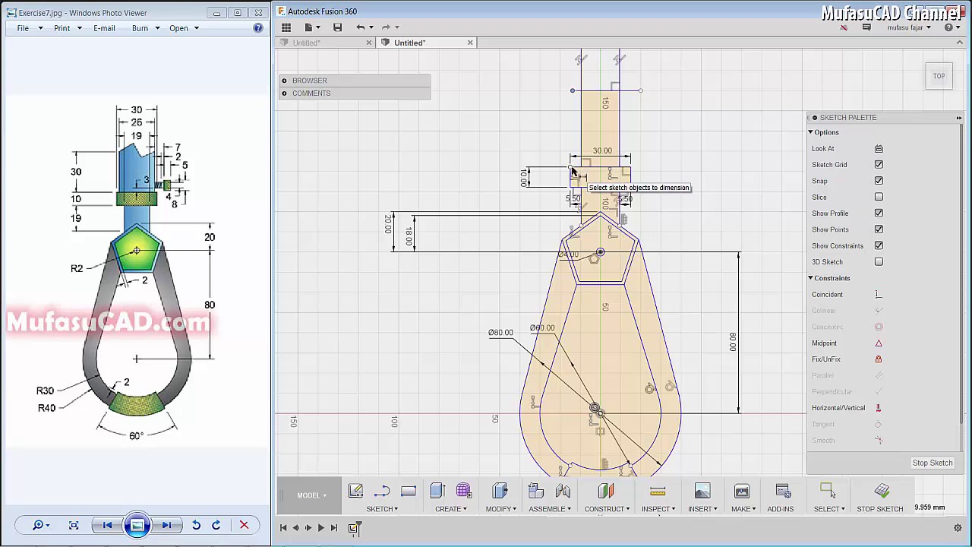
pyautogui.click(570, 167)
pyautogui.click(533, 126)
pyautogui.write('30')
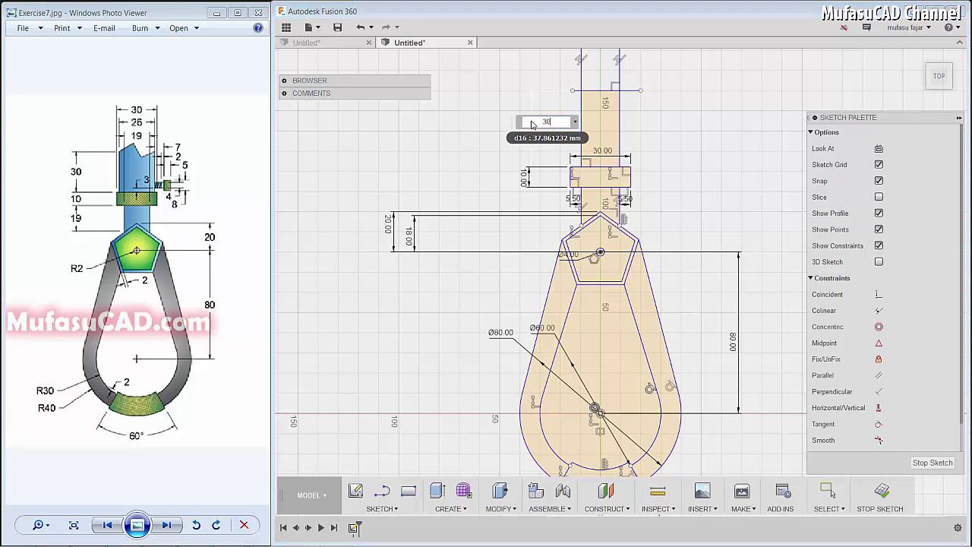
pyautogui.press('Return')
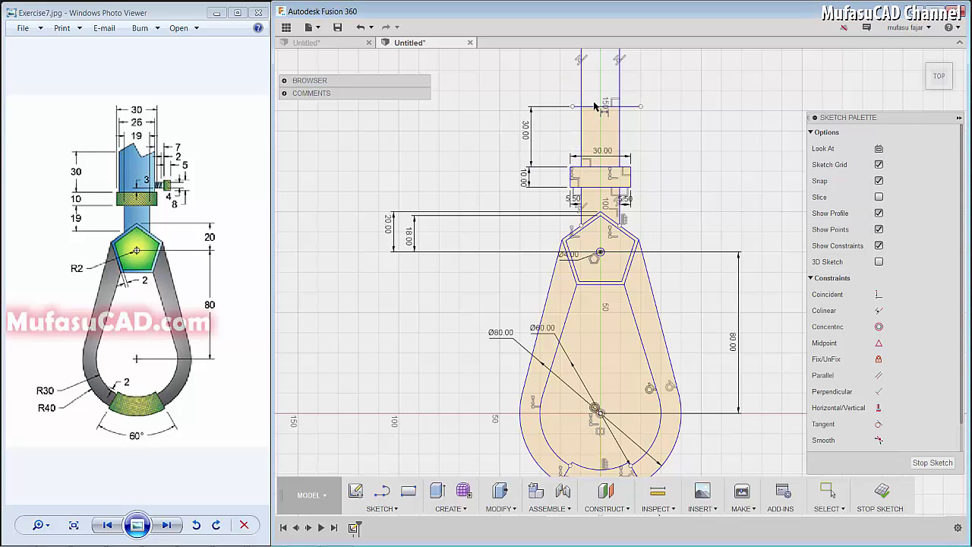
pyautogui.scroll(4, 594, 106)
# Draw a V-notch zigzag across the shank top between its two corners
pyautogui.press('l')
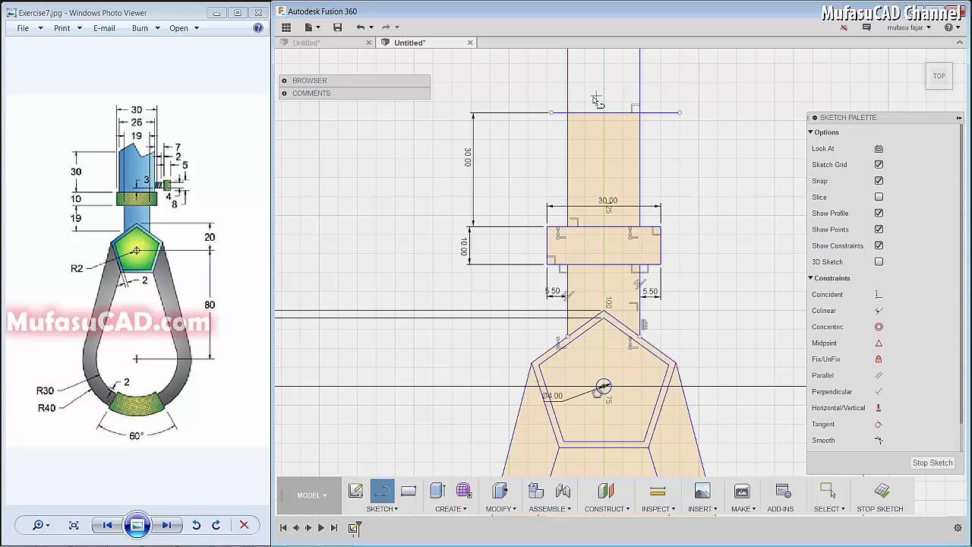
pyautogui.click(568, 113)
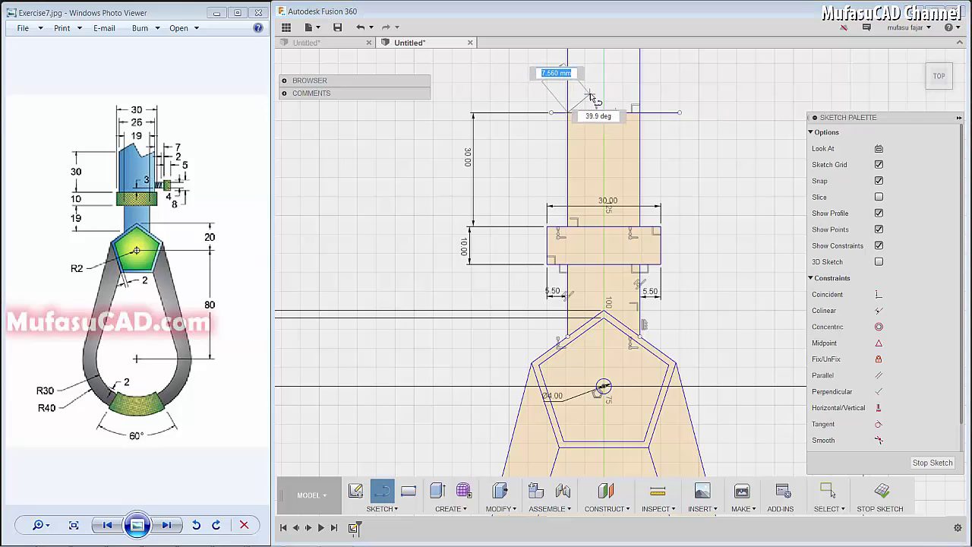
pyautogui.click(593, 93)
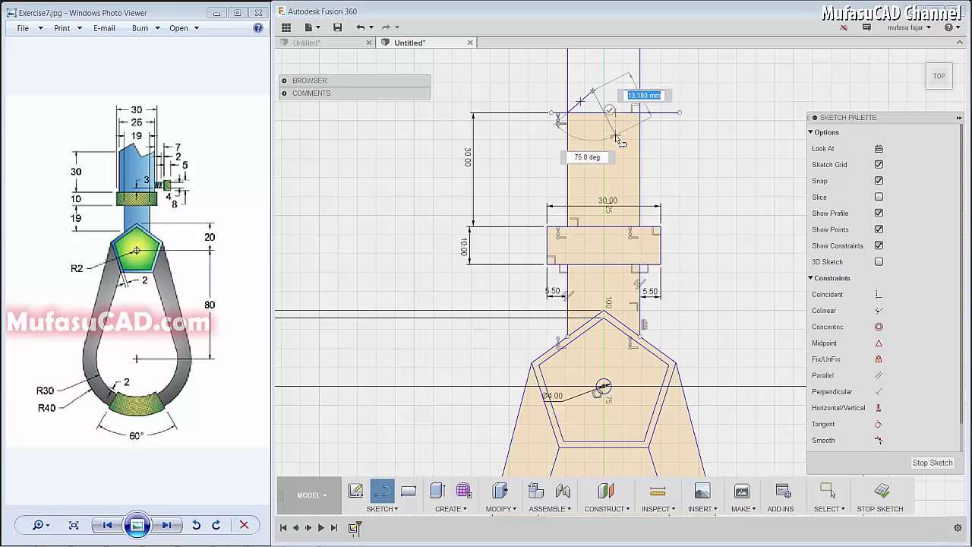
pyautogui.click(616, 135)
pyautogui.click(640, 113)
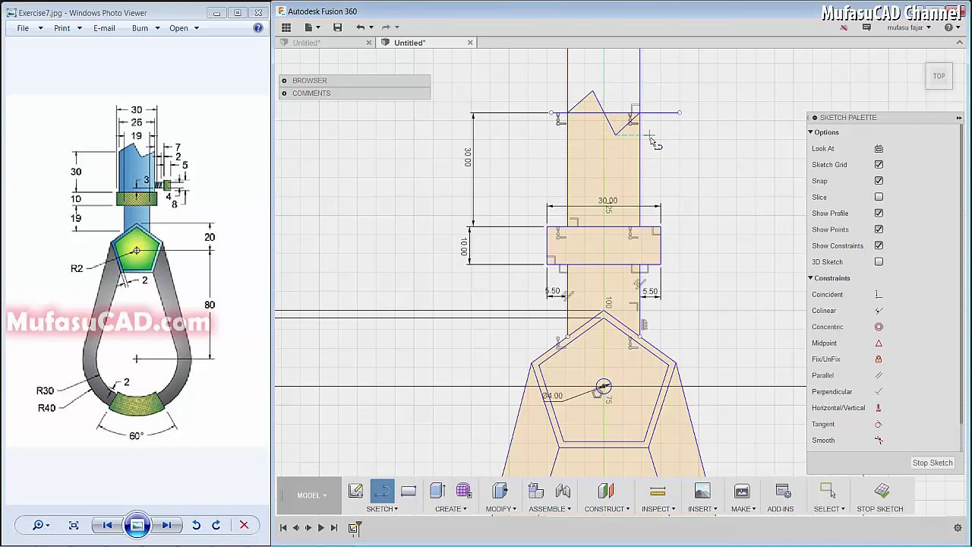
pyautogui.rightClick(662, 139)
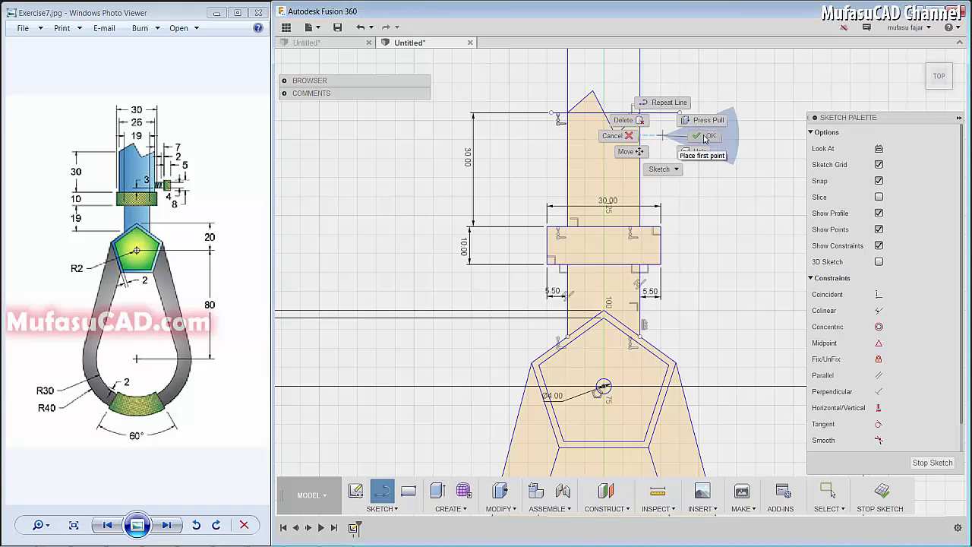
pyautogui.click(697, 139)
# Delete the straight top line along with its 30.00 dimension
pyautogui.press('Escape')
pyautogui.click(665, 114)
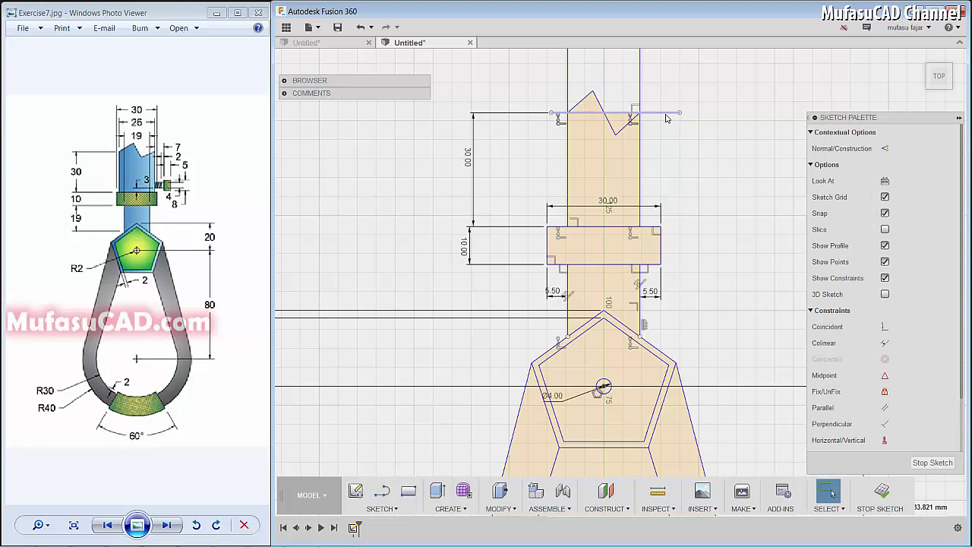
pyautogui.press('Delete')
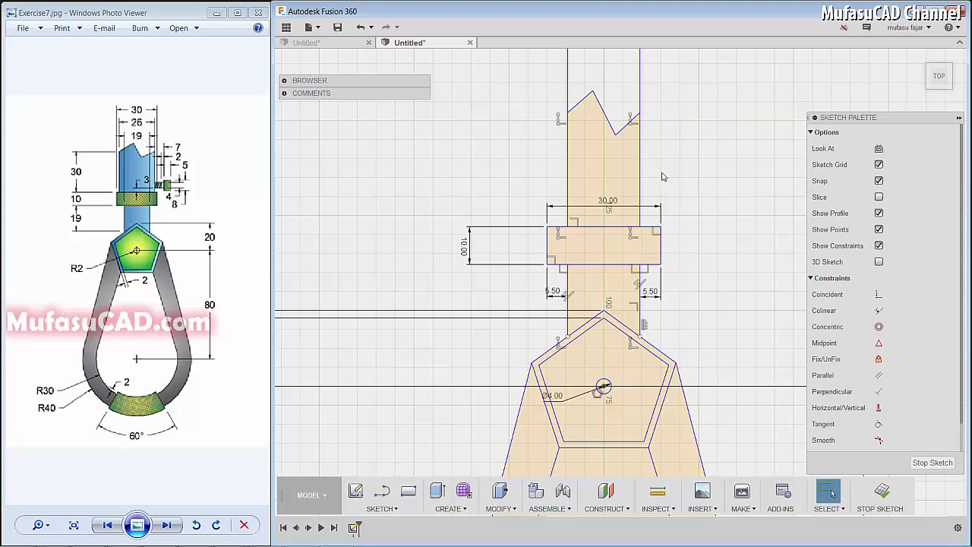
# Draw a short horizontal line out from the shank's right edge
pyautogui.scroll(2, 685, 198)
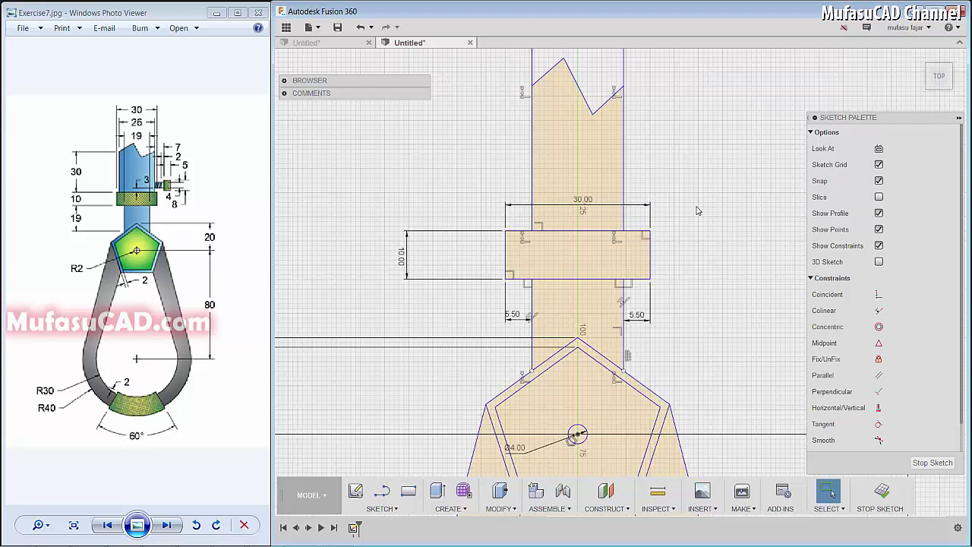
pyautogui.scroll(1, 698, 210)
pyautogui.press('l')
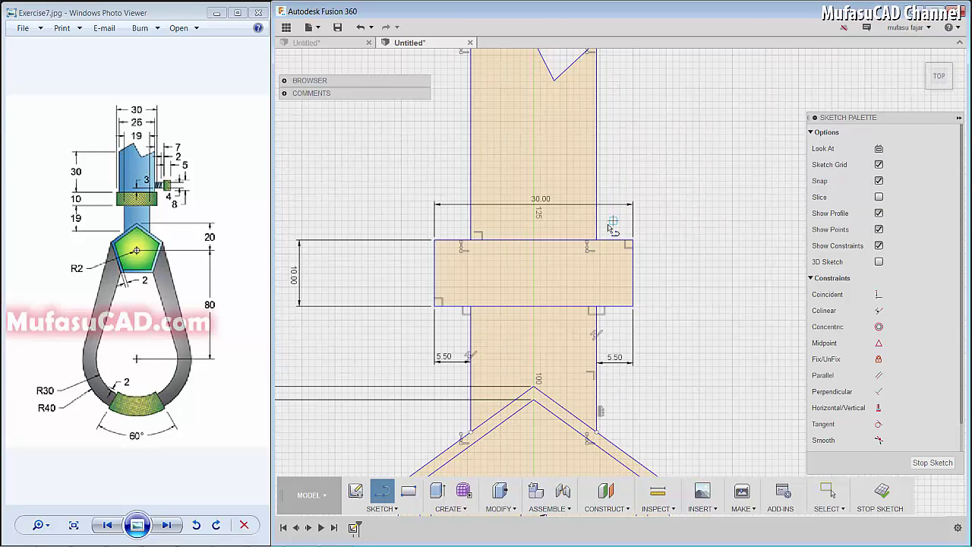
pyautogui.click(599, 221)
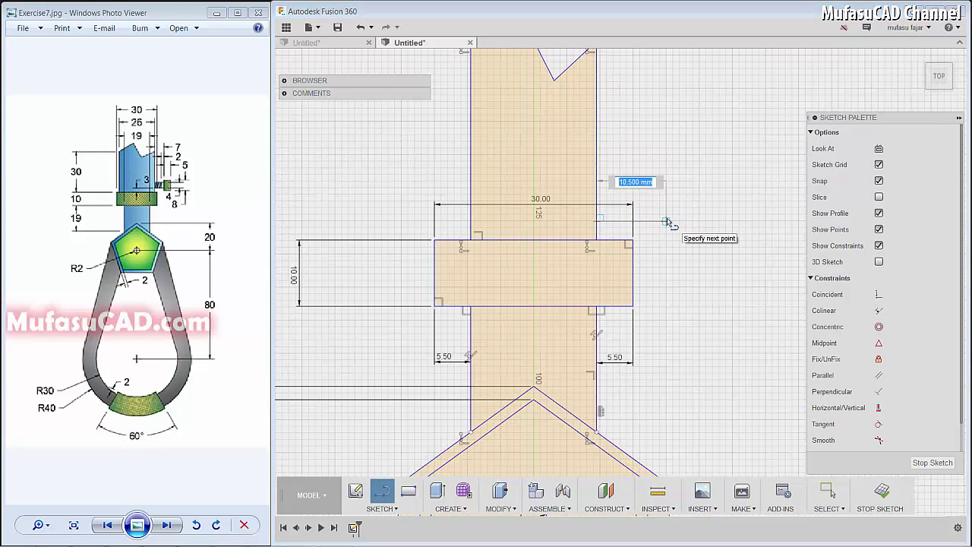
pyautogui.click(698, 221)
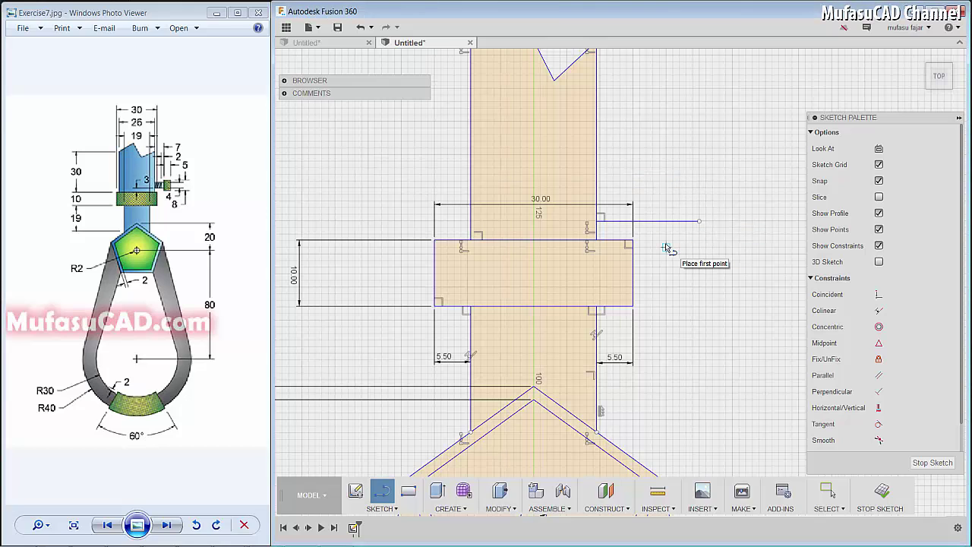
# Dimension the line 3 mm above the collar's top corner
pyautogui.press('d')
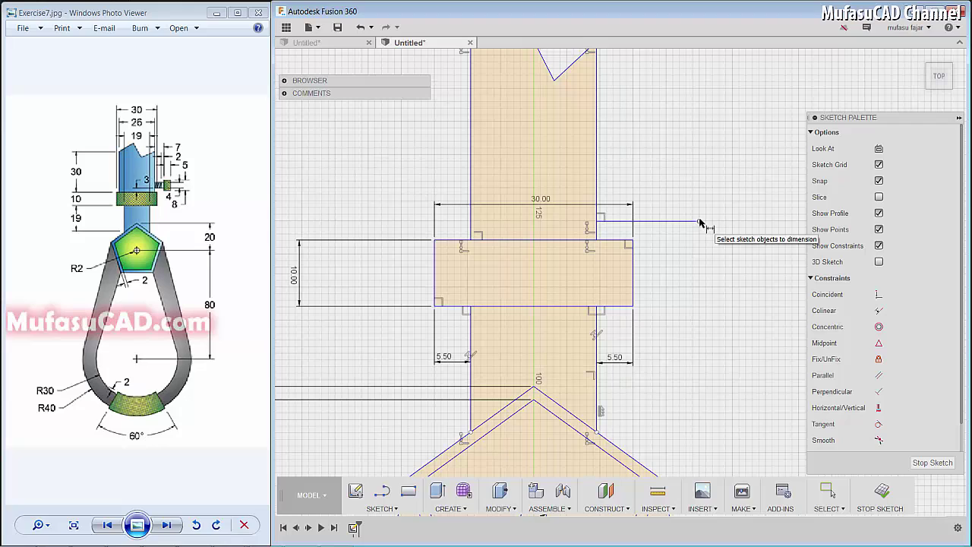
pyautogui.click(698, 221)
pyautogui.click(631, 241)
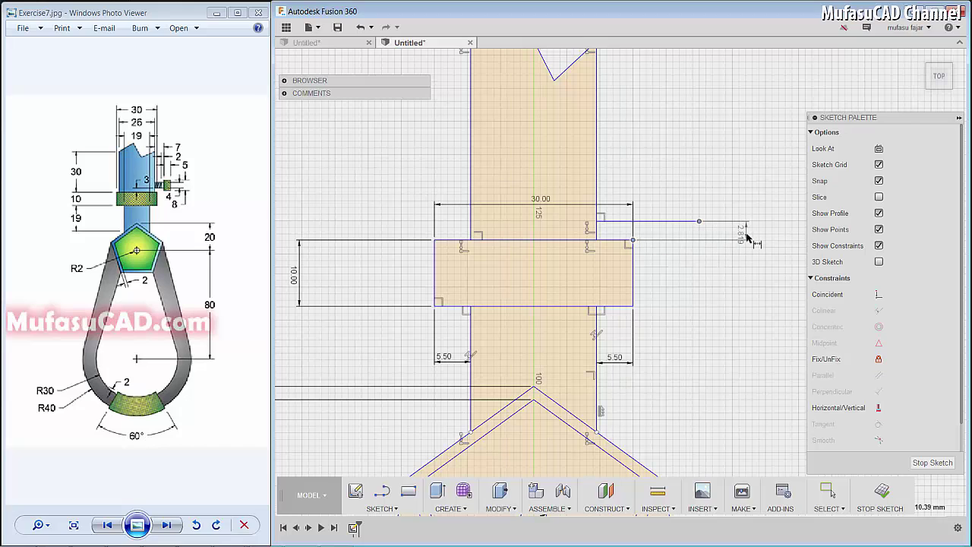
pyautogui.click(741, 235)
pyautogui.write('3')
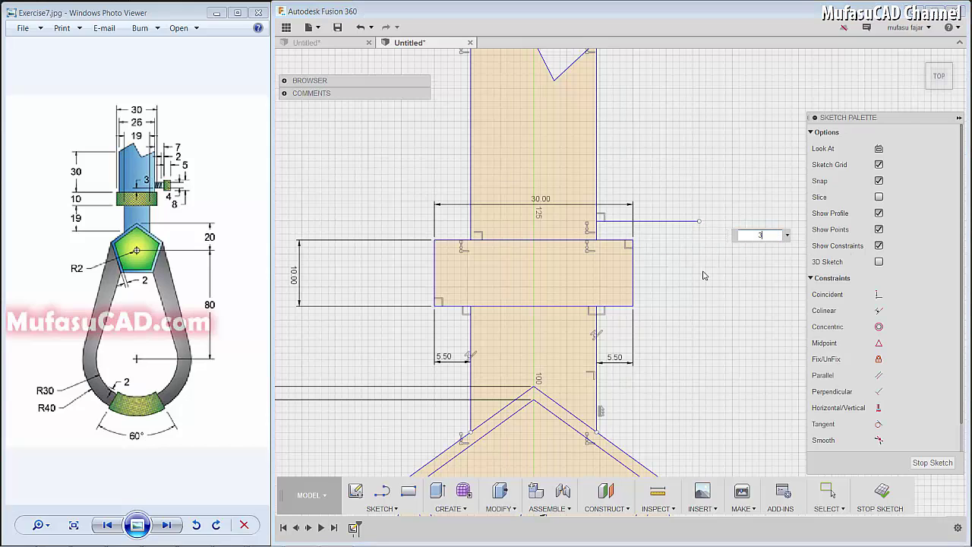
pyautogui.press('Return')
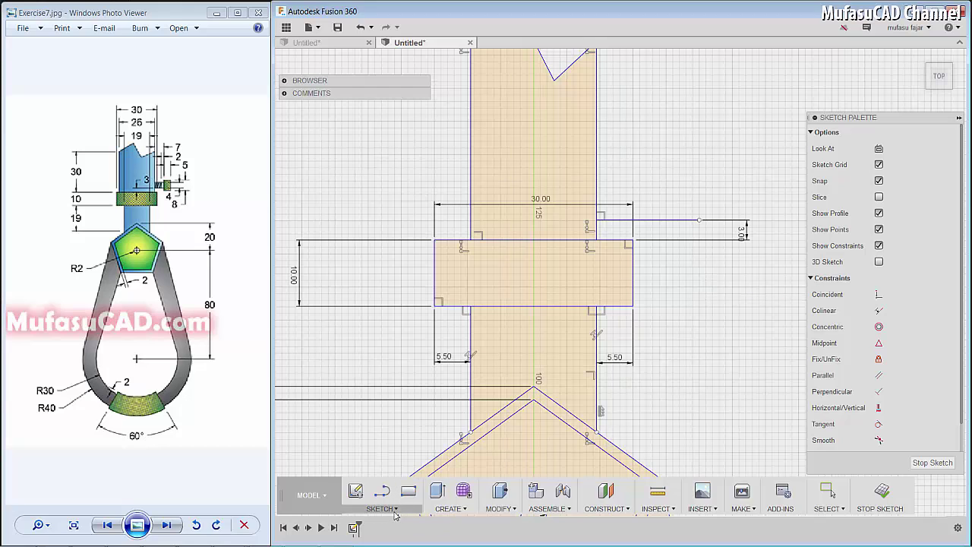
pyautogui.click(395, 516)
# Offset the new horizontal line 4 mm upward to create a parallel line
pyautogui.click(378, 416)
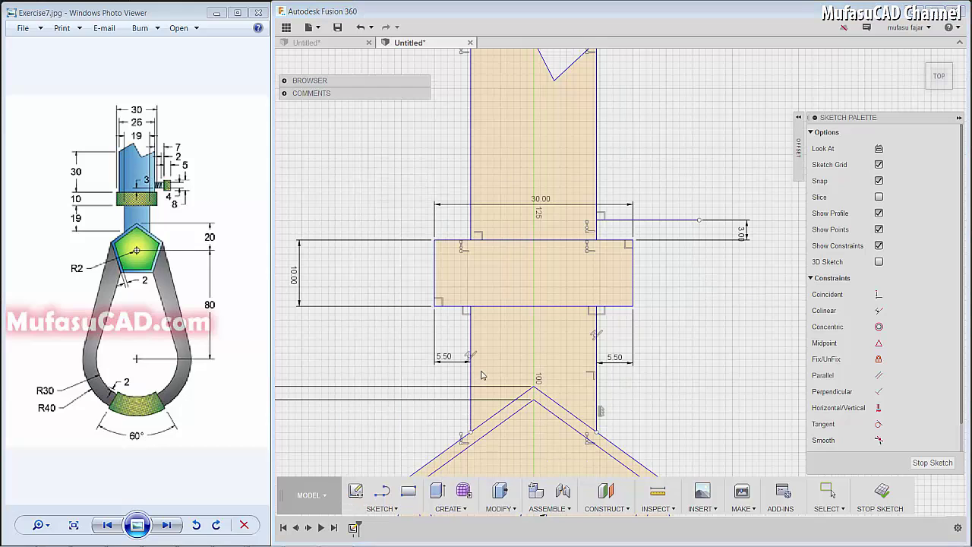
pyautogui.click(664, 221)
pyautogui.moveTo(665, 225); pyautogui.dragTo(665, 189)
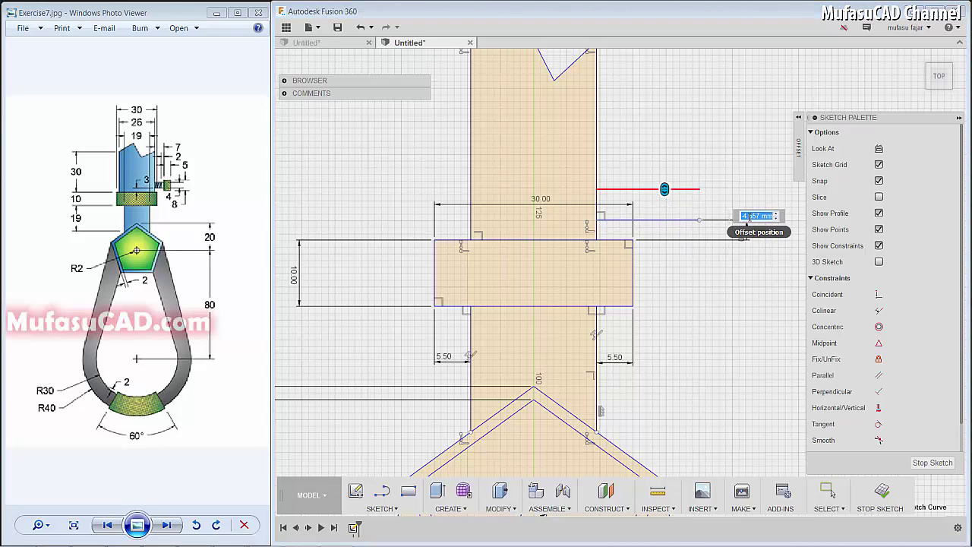
pyautogui.write('4')
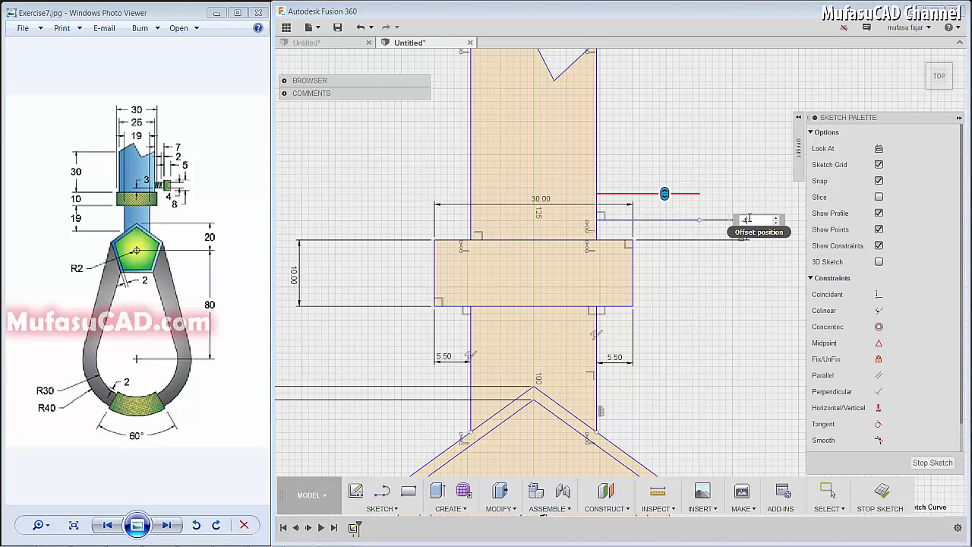
pyautogui.press('Return')
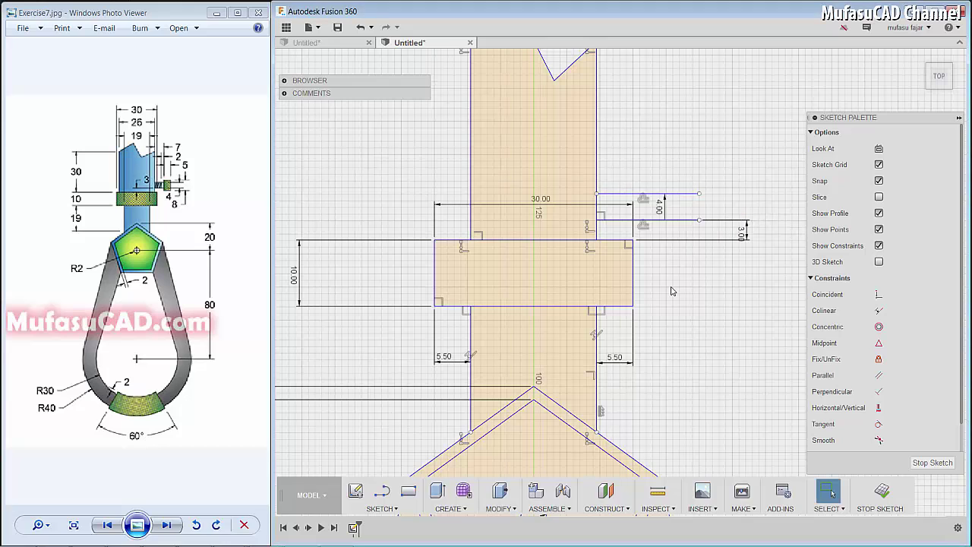
# Draw a vertical line across both lines and dimension it 7 mm from the shank's right edge
pyautogui.press('l')
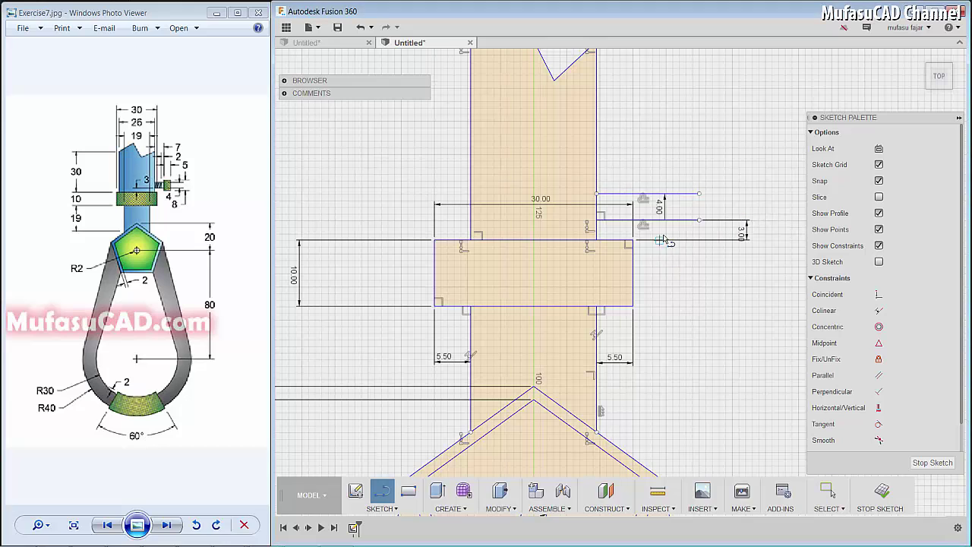
pyautogui.click(686, 228)
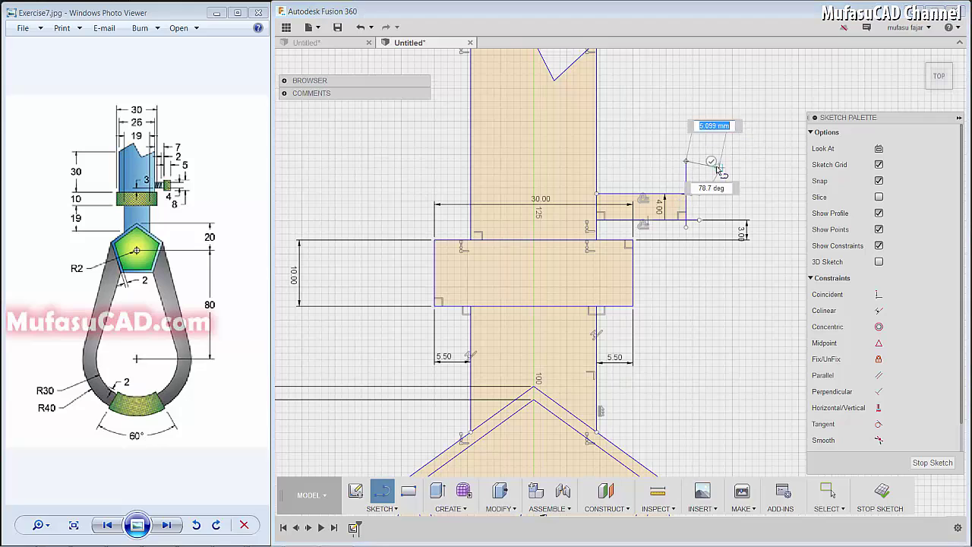
pyautogui.click(711, 161)
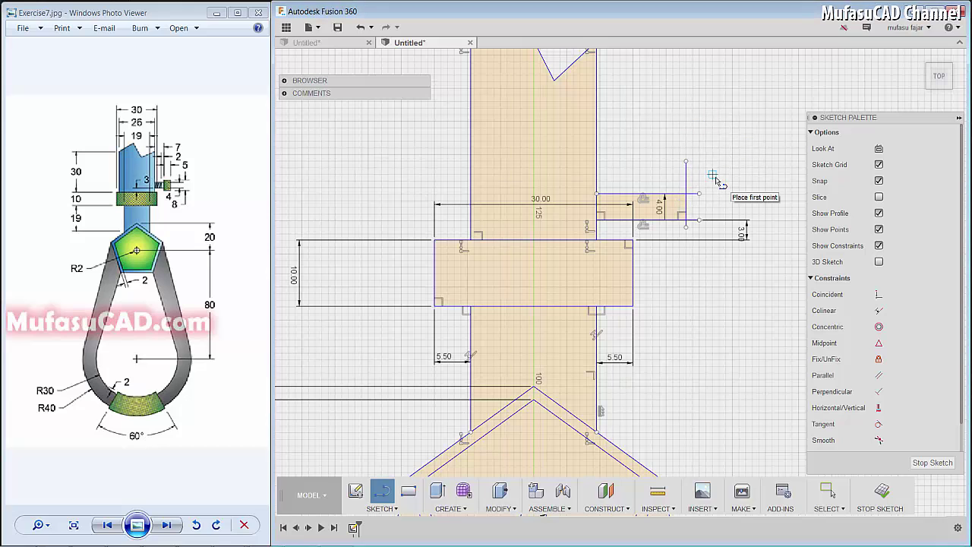
pyautogui.press('d')
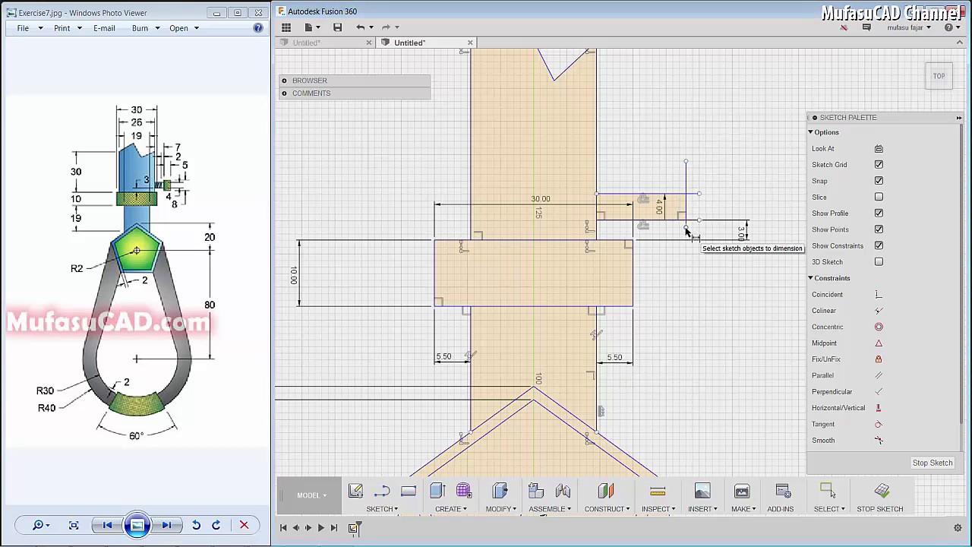
pyautogui.click(685, 228)
pyautogui.click(597, 240)
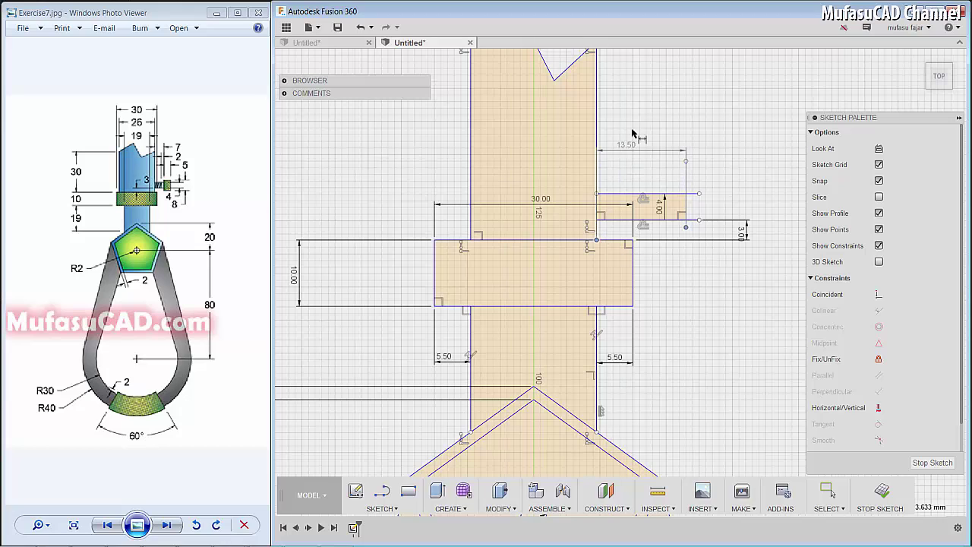
pyautogui.click(646, 97)
pyautogui.write('7')
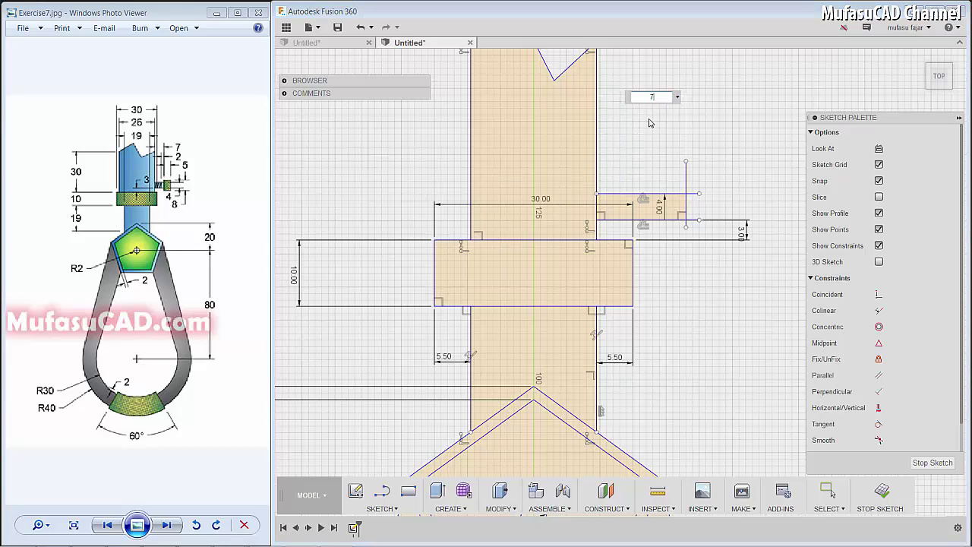
pyautogui.press('Return')
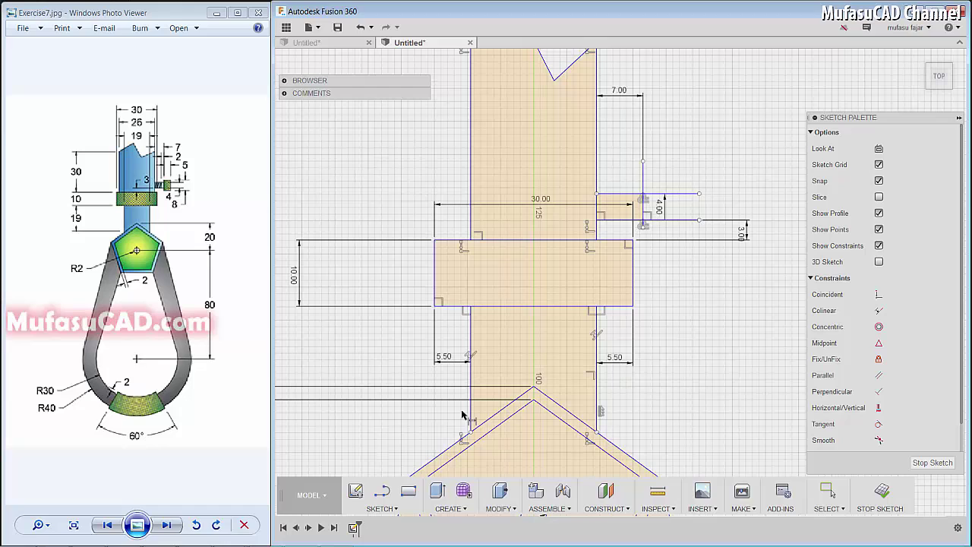
pyautogui.click(395, 508)
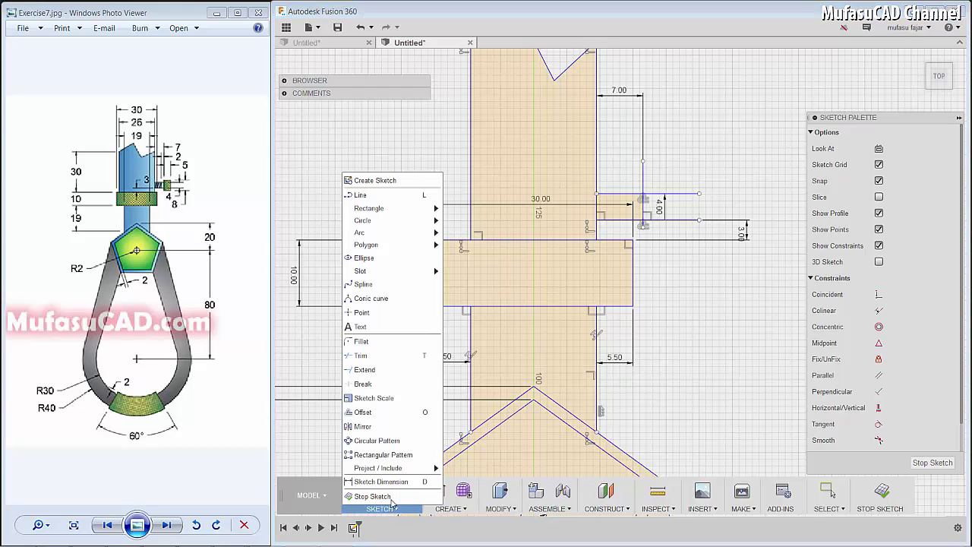
# Offset the vertical line 2 mm toward the shank
pyautogui.click(363, 408)
pyautogui.click(642, 186)
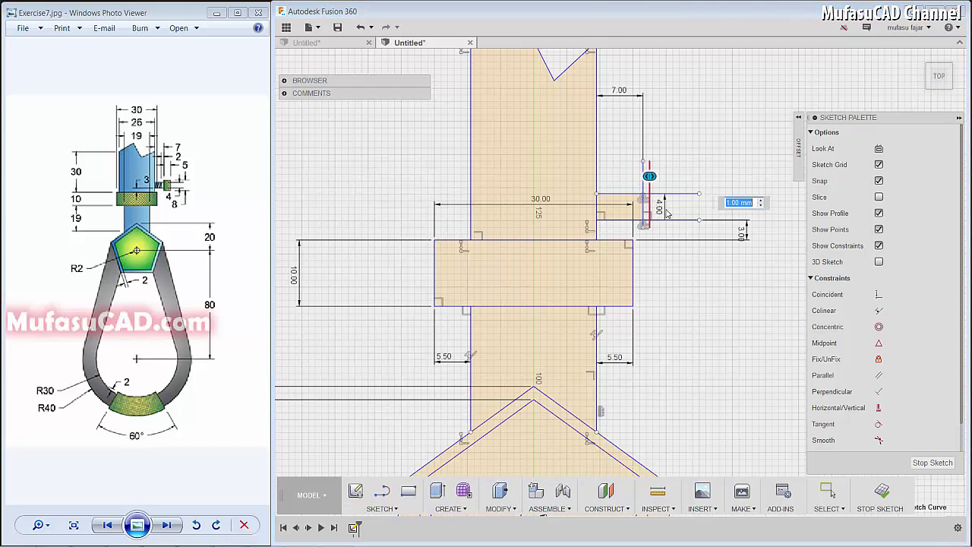
pyautogui.moveTo(649, 176); pyautogui.dragTo(630, 176)
pyautogui.write('-2')
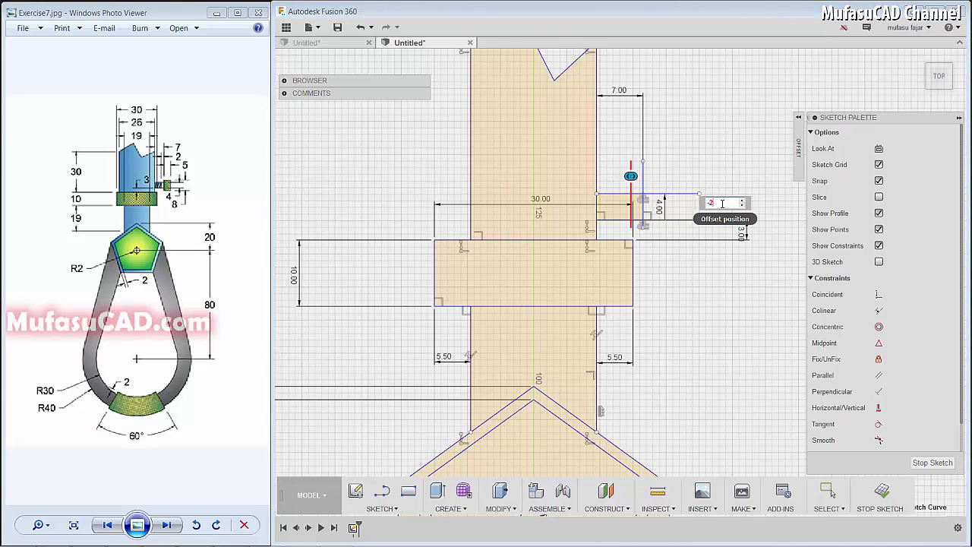
pyautogui.press('Return')
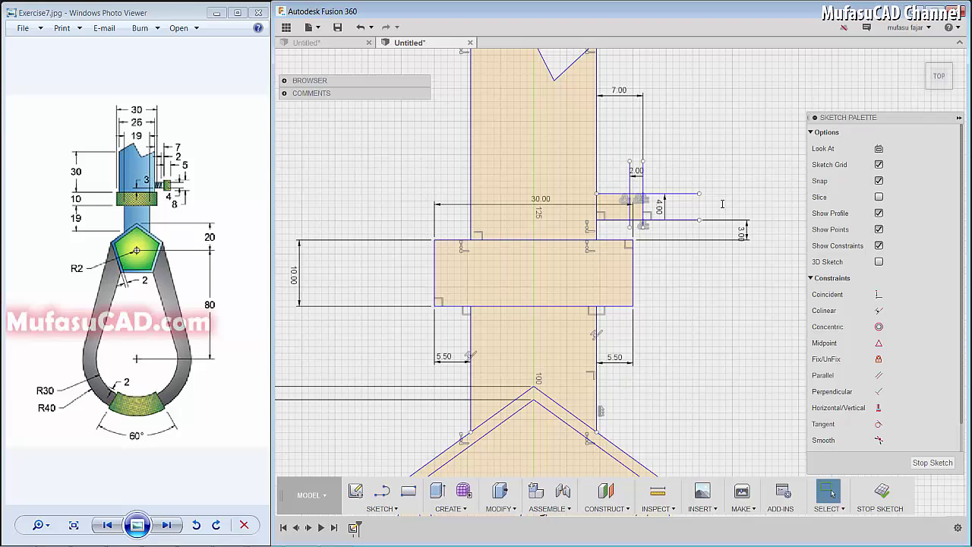
# Trim the vertical lines and short leftover pieces above and below the pin band
pyautogui.scroll(3, 658, 213)
pyautogui.scroll(2, 657, 190)
pyautogui.scroll(2, 659, 169)
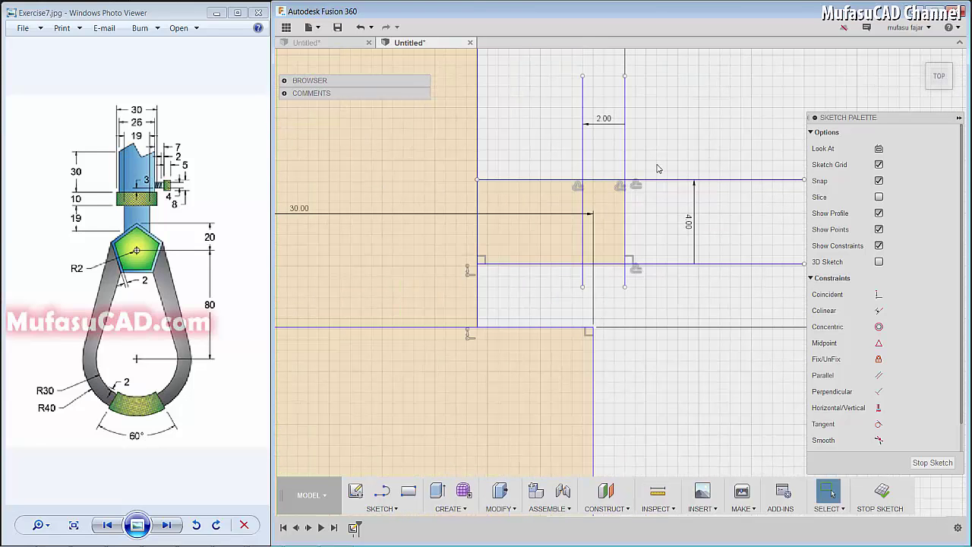
pyautogui.press('t')
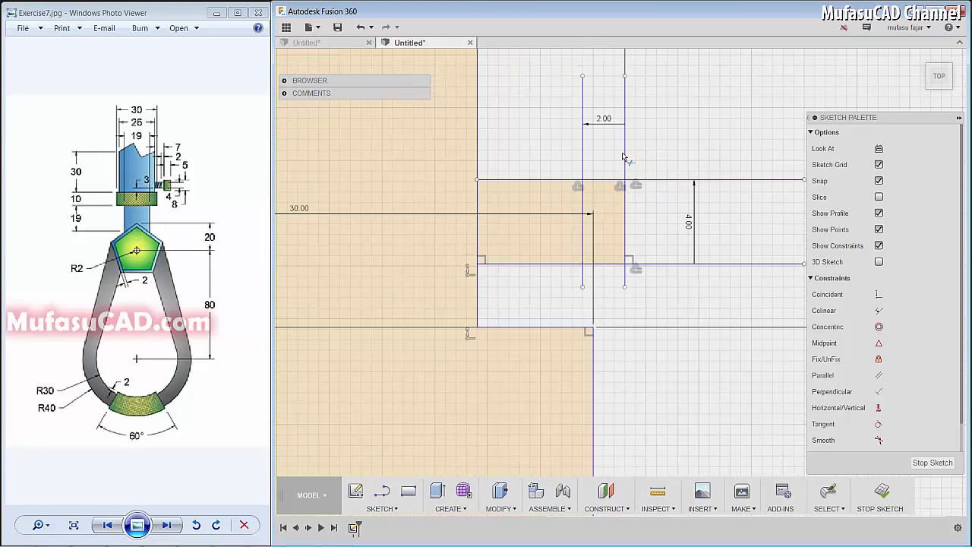
pyautogui.click(625, 99)
pyautogui.click(584, 90)
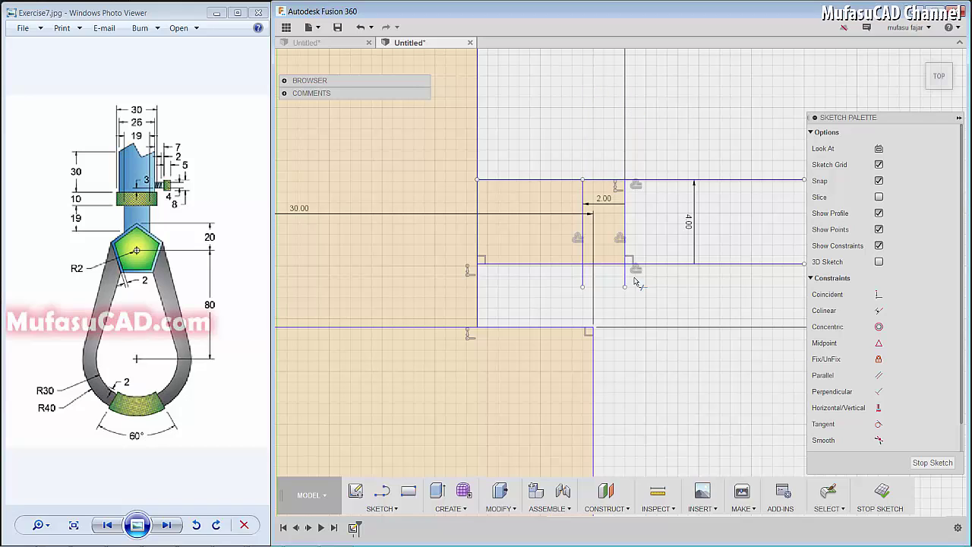
pyautogui.click(588, 278)
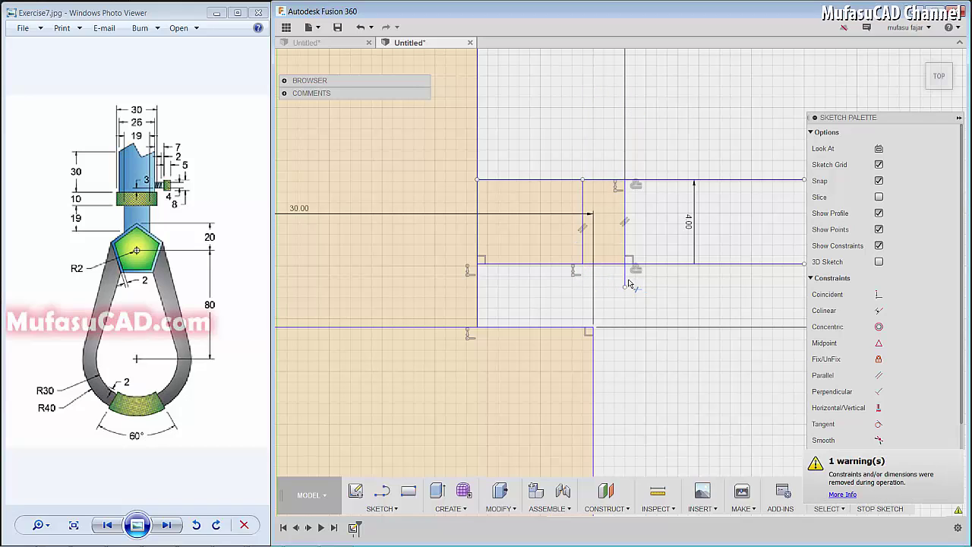
pyautogui.click(628, 283)
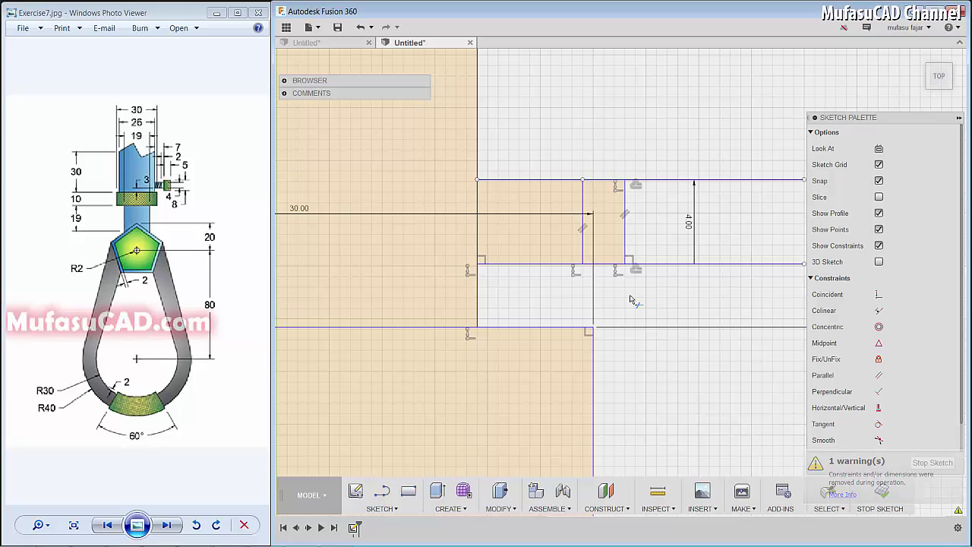
pyautogui.click(630, 299)
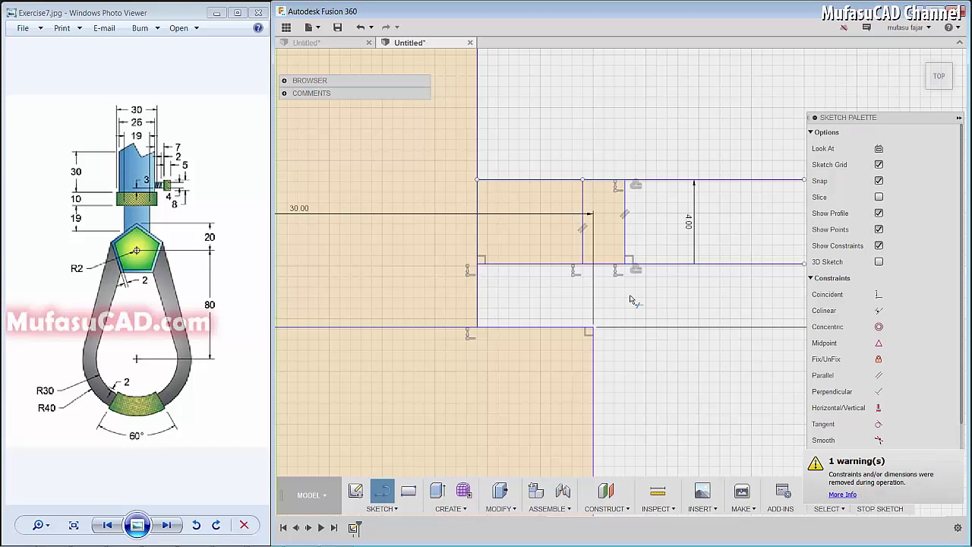
# Draw a closed rectangular outline for the pin head around the pin's end
pyautogui.click(625, 180)
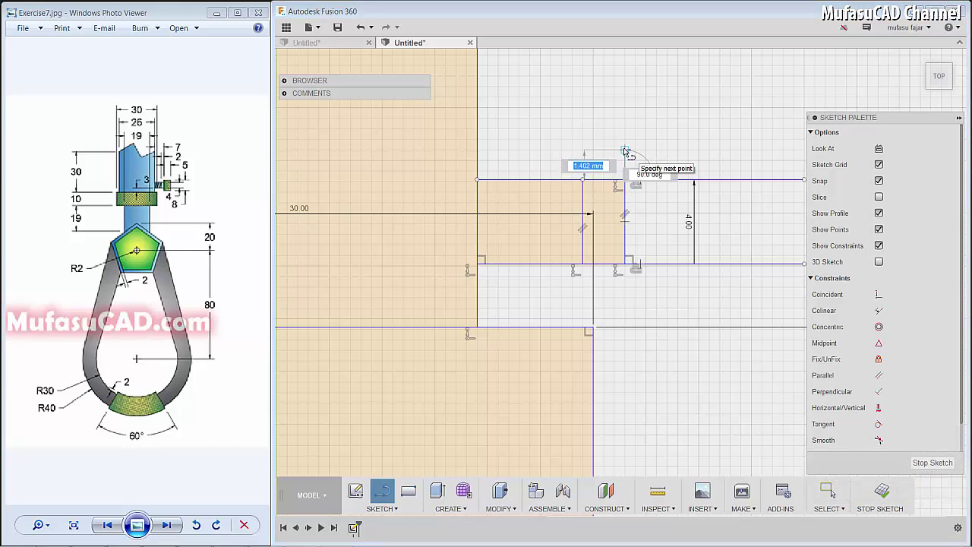
pyautogui.click(688, 151)
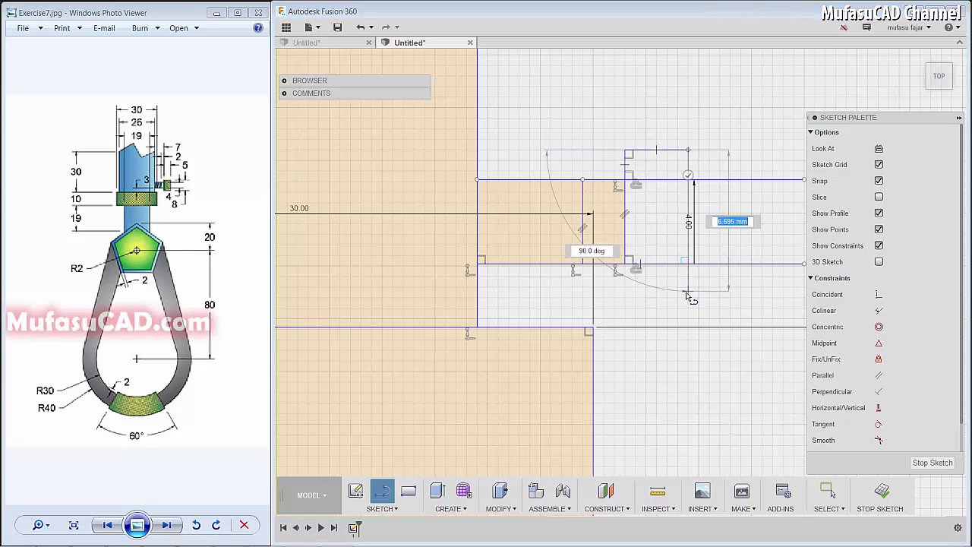
pyautogui.click(688, 298)
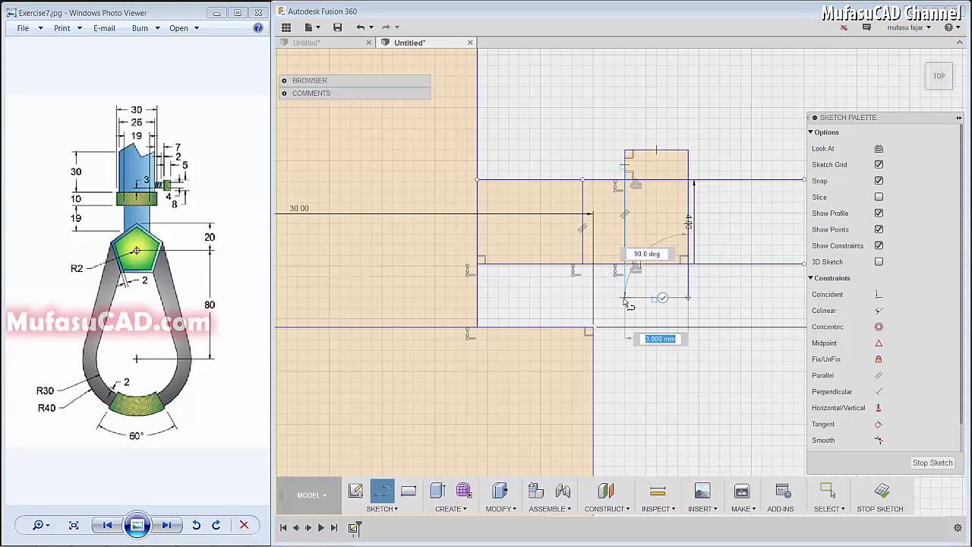
pyautogui.click(624, 298)
pyautogui.click(624, 264)
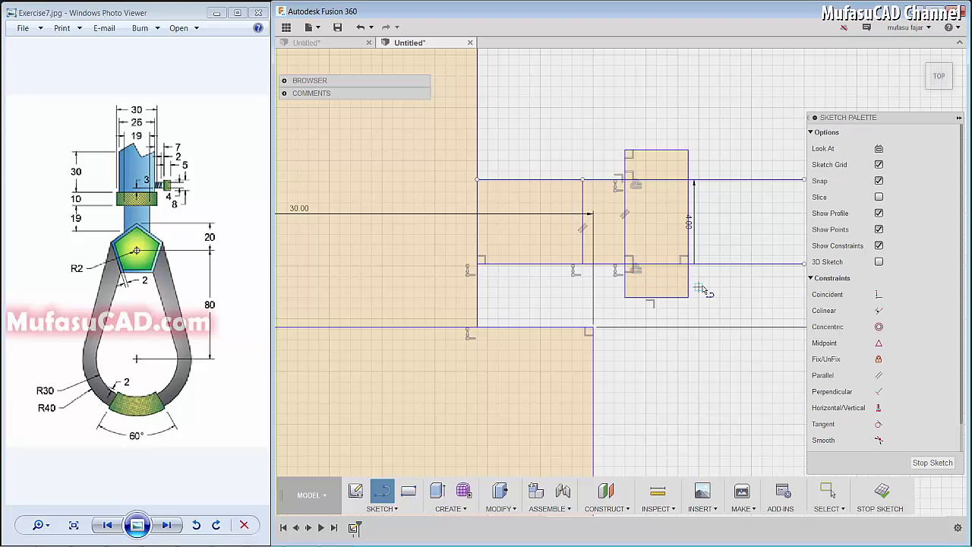
# Dimension the pin head to extend 2 mm above and 2 mm below the pin
pyautogui.press('d')
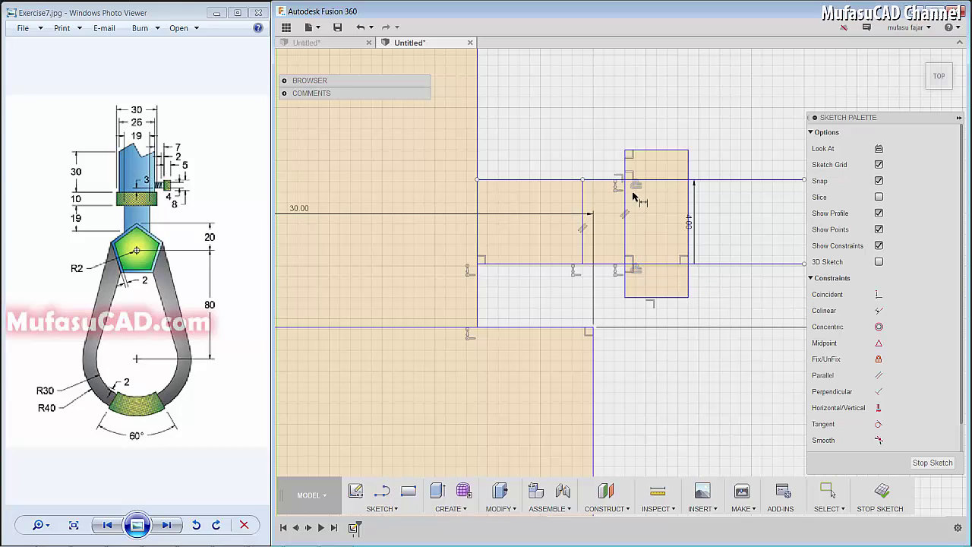
pyautogui.click(624, 181)
pyautogui.click(624, 151)
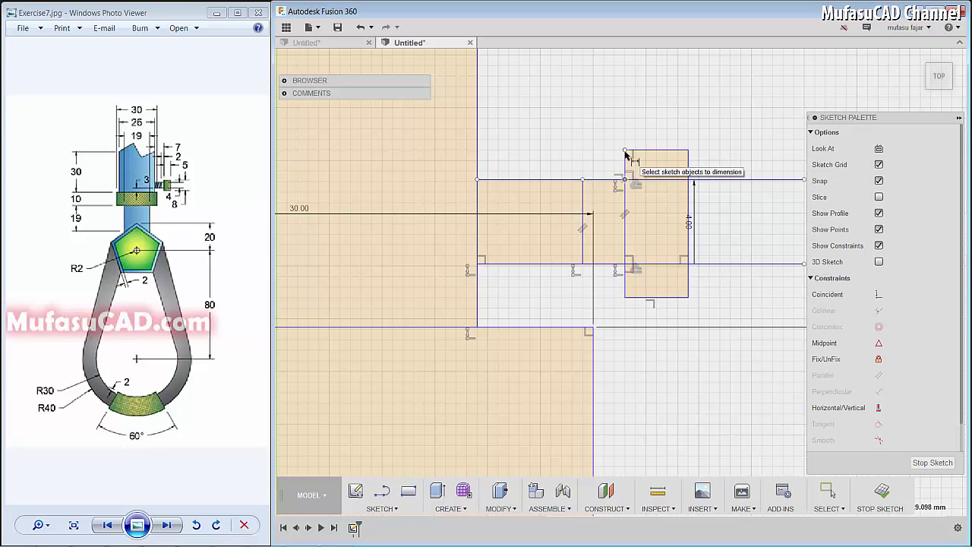
pyautogui.click(595, 156)
pyautogui.write('2')
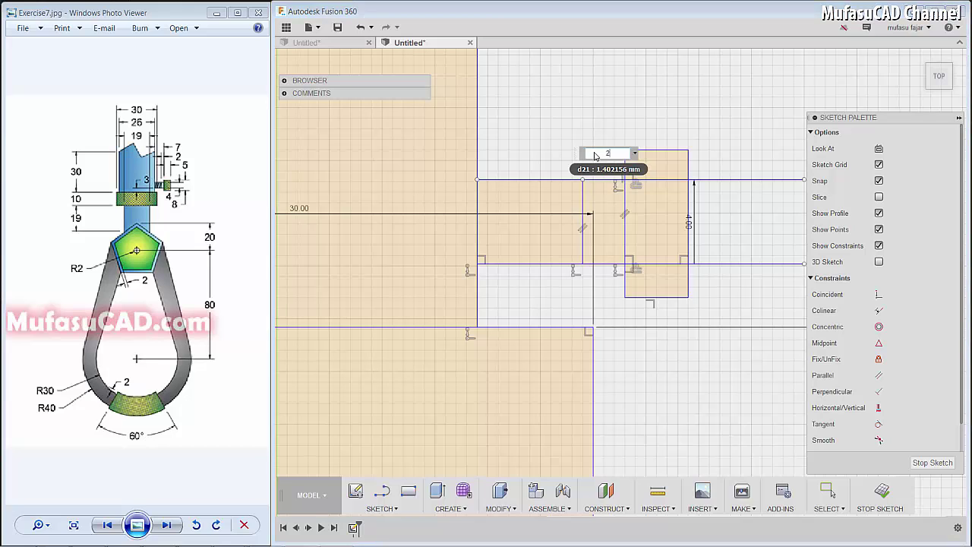
pyautogui.press('Return')
pyautogui.click(624, 297)
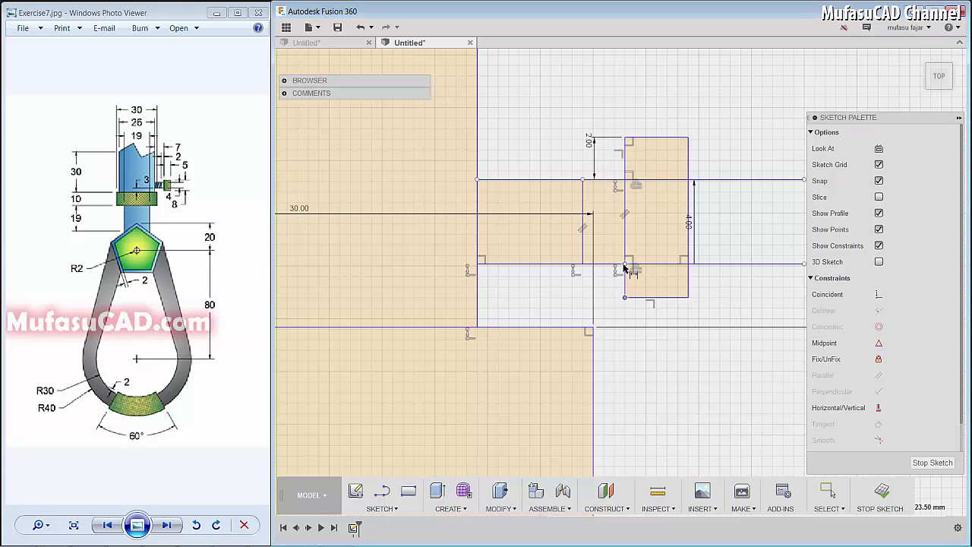
pyautogui.click(625, 264)
pyautogui.click(574, 287)
pyautogui.write('2')
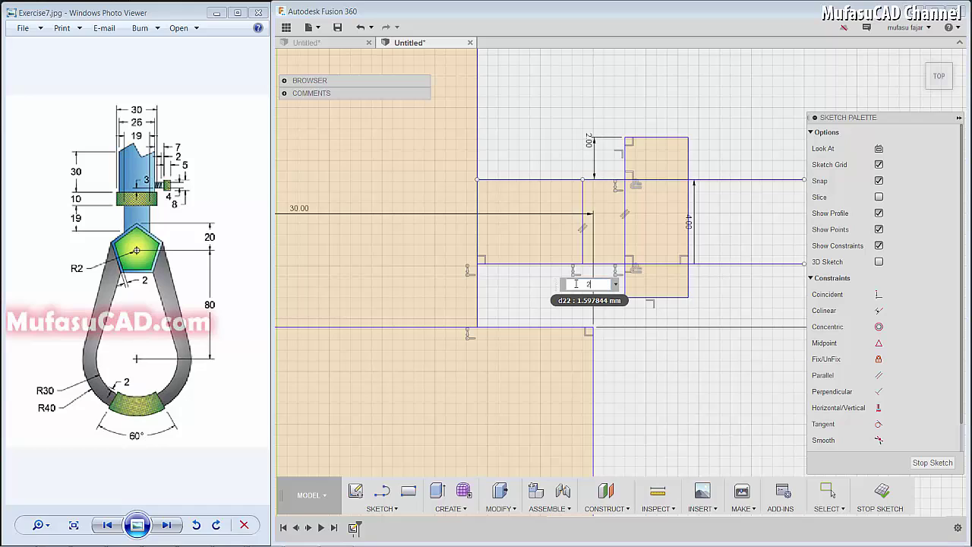
pyautogui.press('Return')
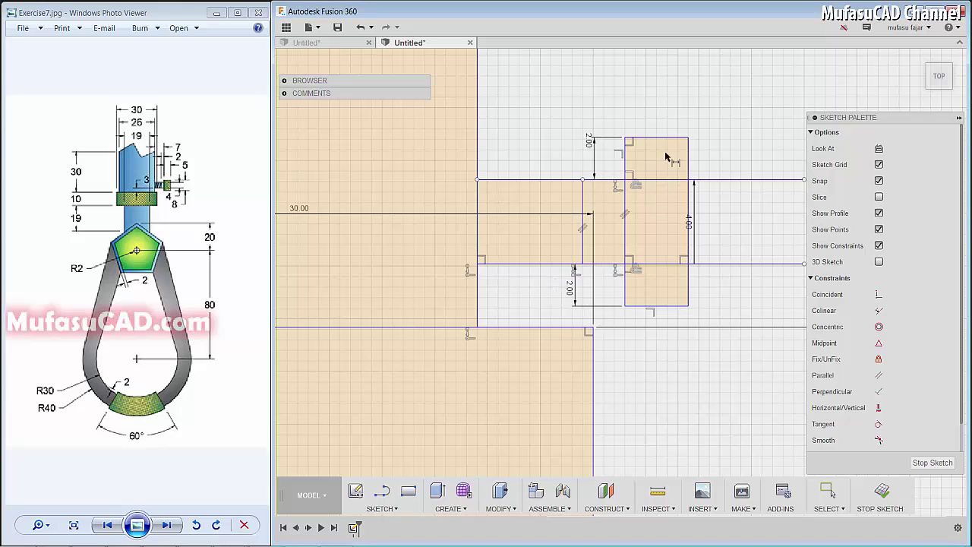
# Set the pin head width to 5 mm and accept the 8 mm height as driven
pyautogui.click(687, 138)
pyautogui.click(625, 139)
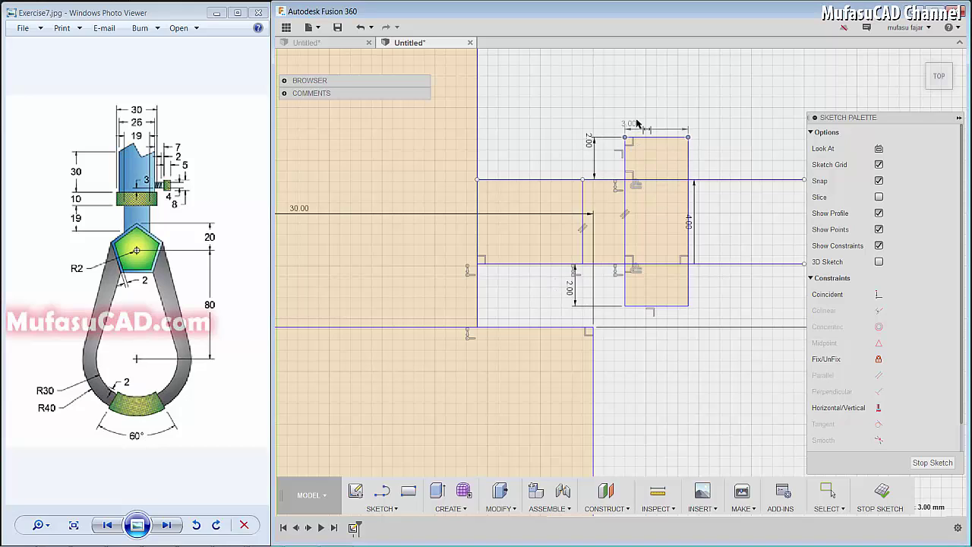
pyautogui.click(658, 114)
pyautogui.write('5')
pyautogui.press('Return')
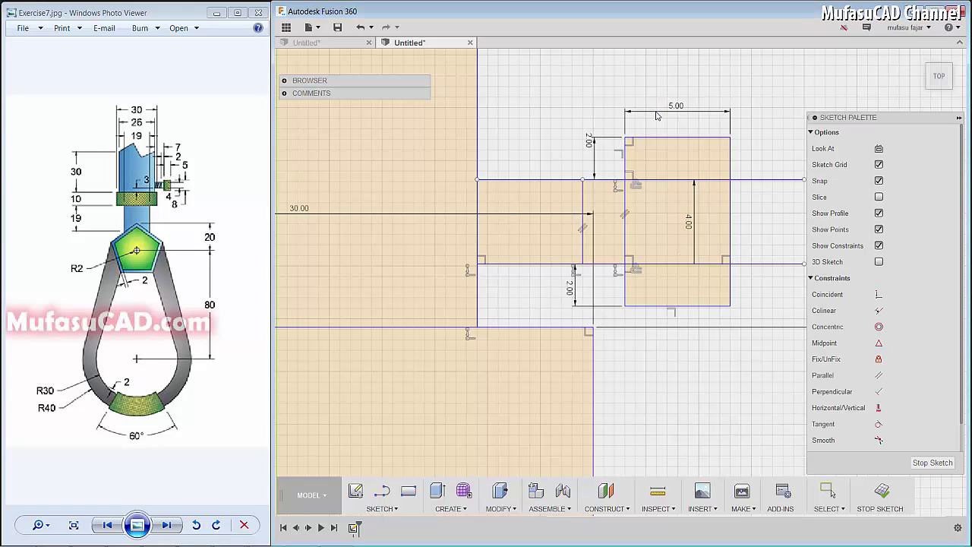
pyautogui.click(730, 139)
pyautogui.click(730, 306)
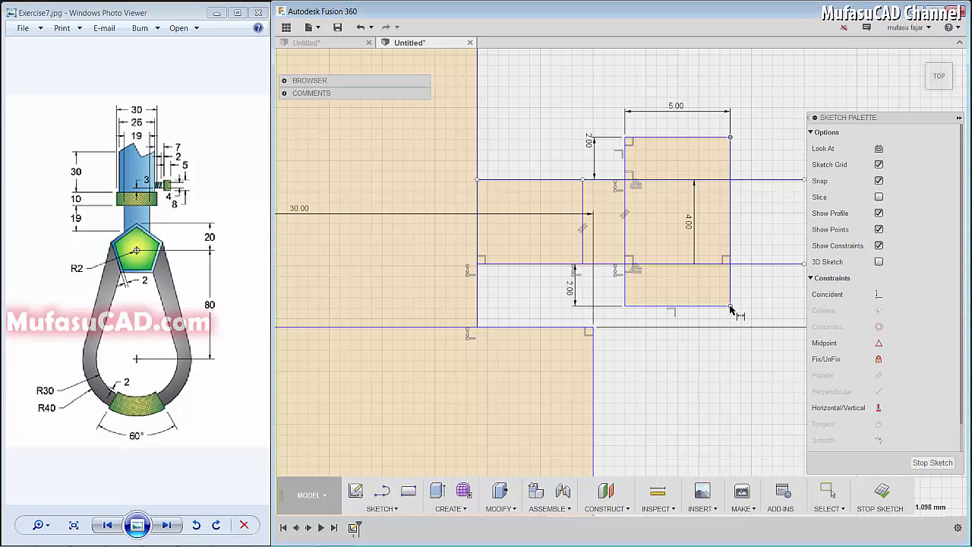
pyautogui.click(760, 241)
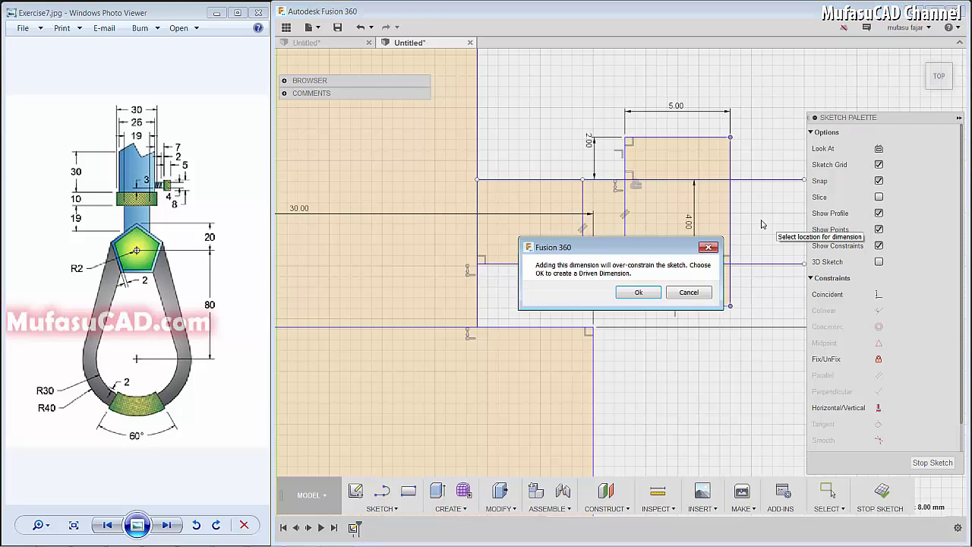
pyautogui.click(640, 293)
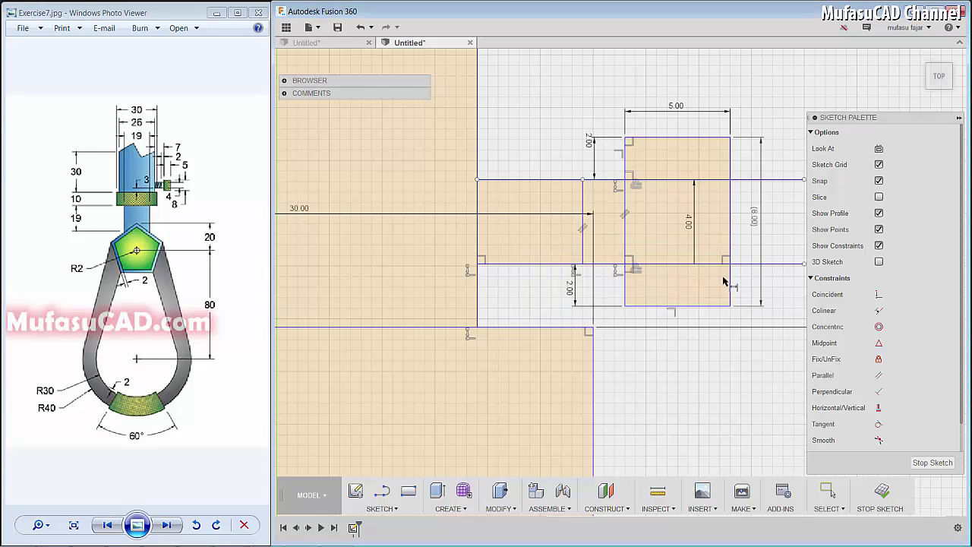
pyautogui.scroll(-2, 724, 281)
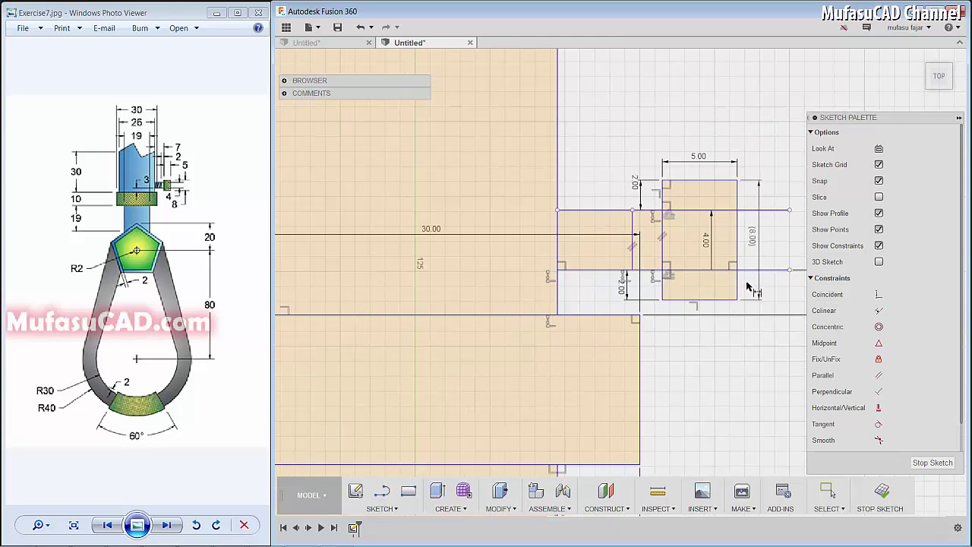
# Trim the pin's upper and lower lines inside the head and the line beyond it
pyautogui.click(770, 271)
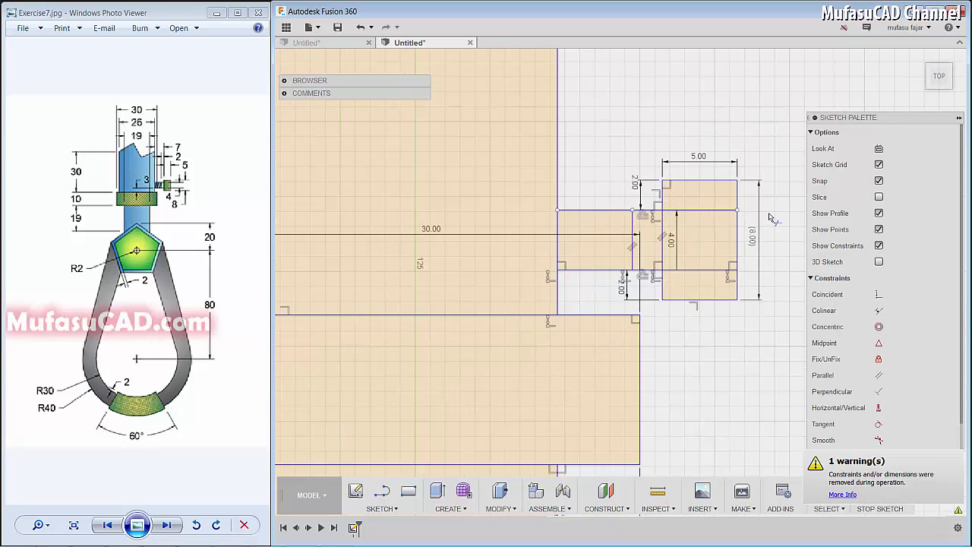
pyautogui.click(708, 213)
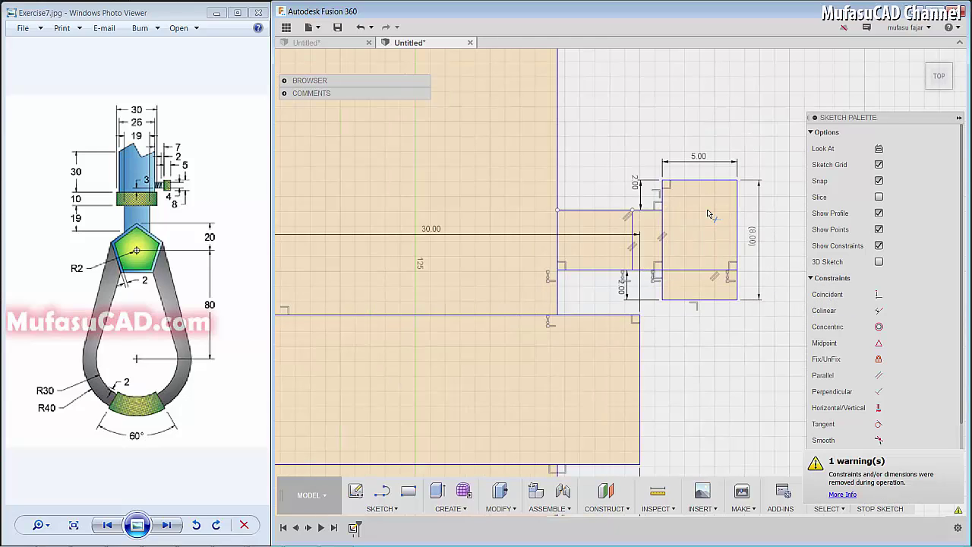
pyautogui.click(703, 269)
# Trim the two stray vertical lines above the shank
pyautogui.scroll(-1, 701, 268)
pyautogui.scroll(-2, 702, 270)
pyautogui.scroll(-2, 703, 272)
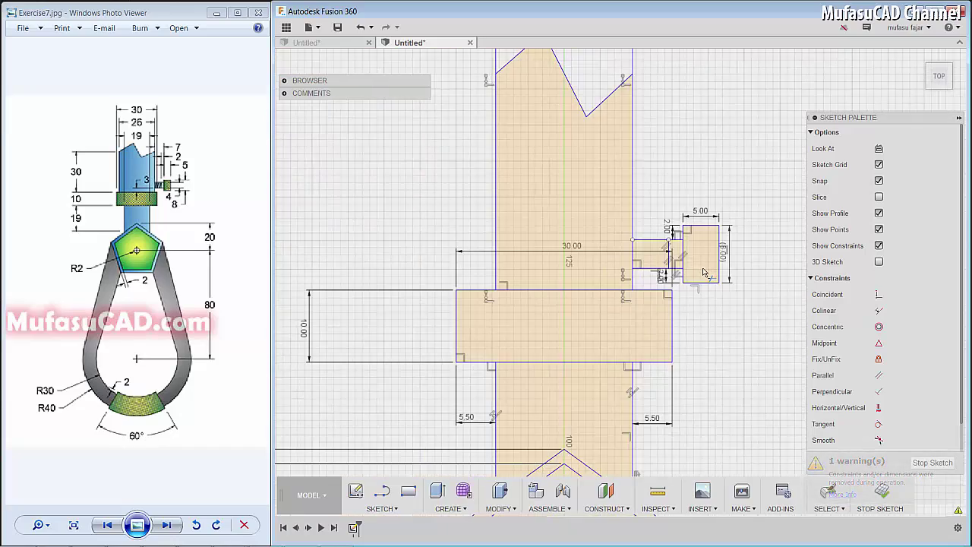
pyautogui.scroll(-2, 704, 274)
pyautogui.scroll(-2, 704, 275)
pyautogui.scroll(-2, 683, 267)
pyautogui.scroll(-2, 645, 258)
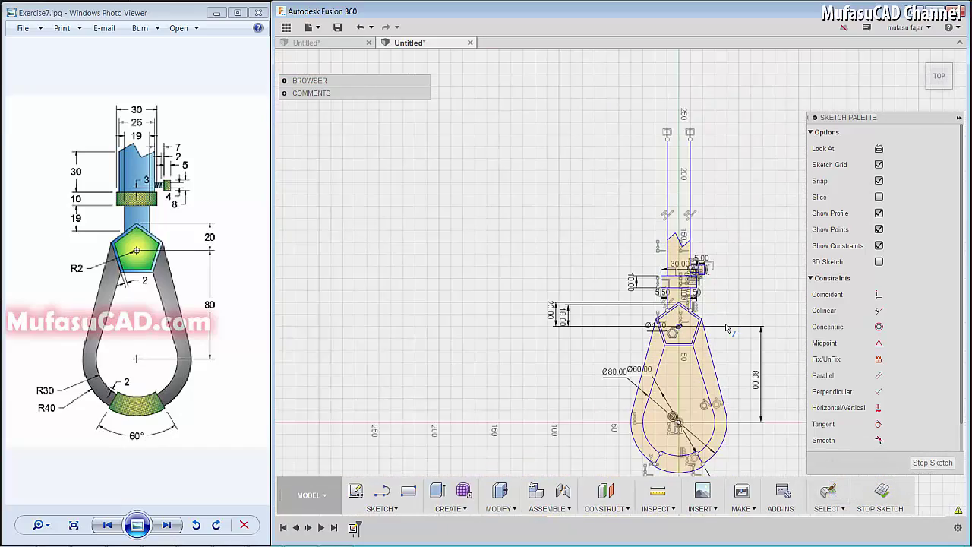
pyautogui.scroll(-1, 608, 247)
pyautogui.scroll(1, 600, 245)
pyautogui.scroll(1, 602, 245)
pyautogui.scroll(1, 603, 243)
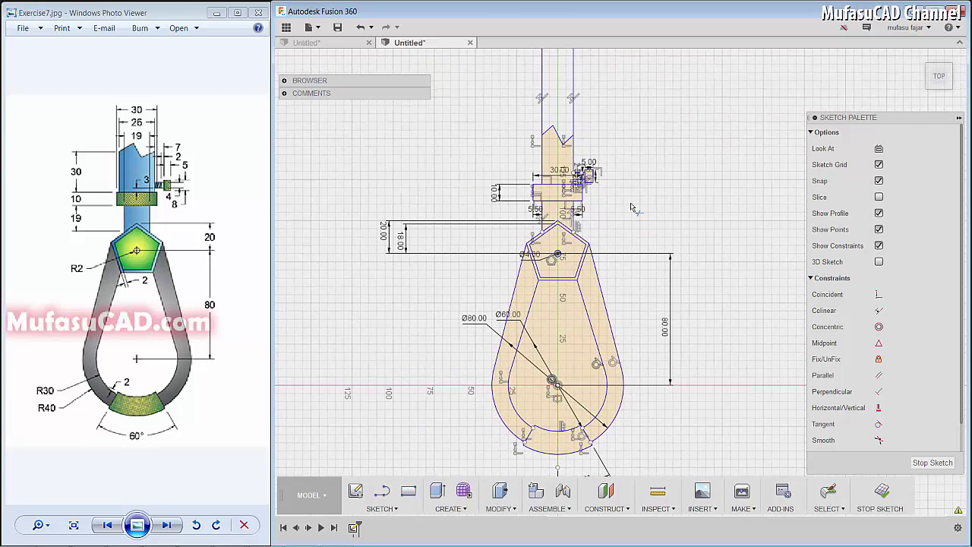
pyautogui.click(574, 119)
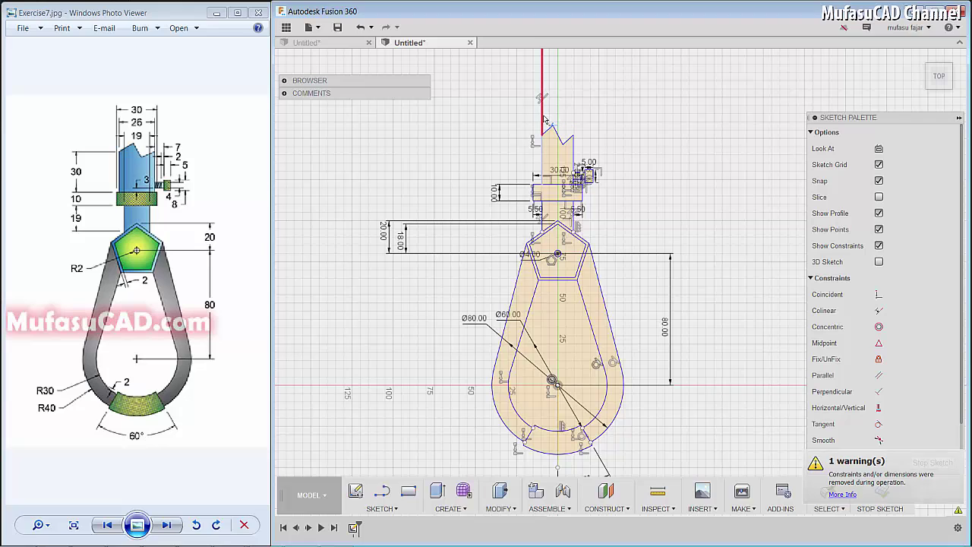
pyautogui.click(542, 122)
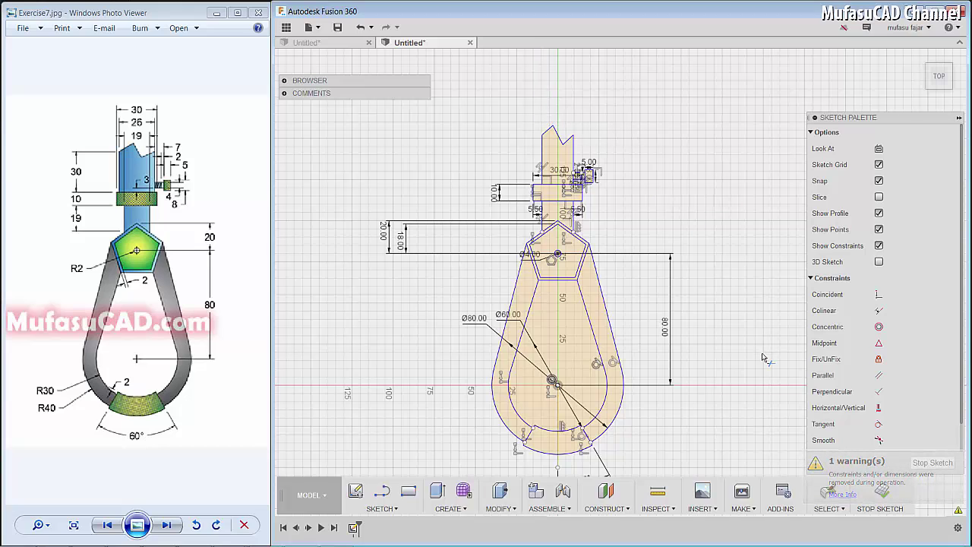
pyautogui.click(879, 501)
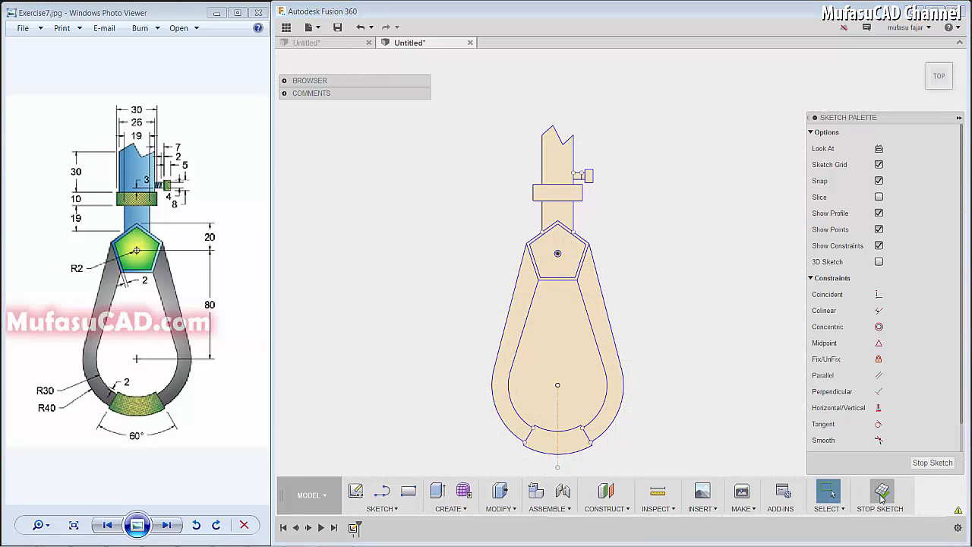
pyautogui.scroll(-2, 581, 184)
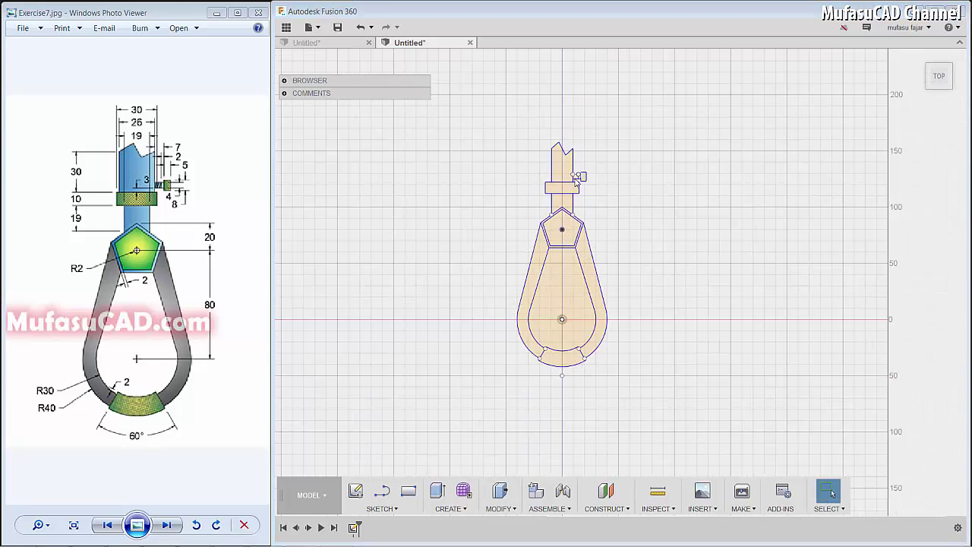
pyautogui.scroll(2, 579, 188)
pyautogui.scroll(2, 577, 191)
pyautogui.scroll(-1, 575, 196)
pyautogui.scroll(-1, 574, 196)
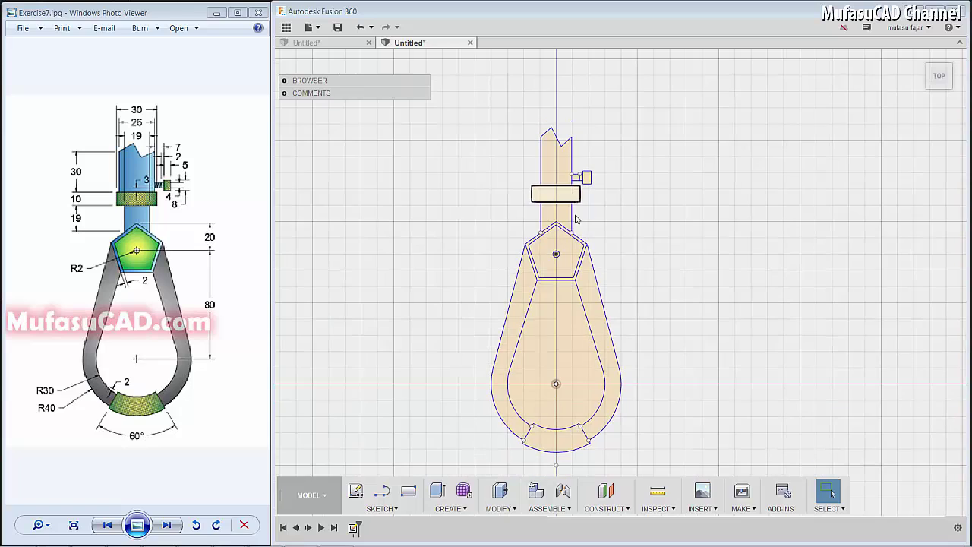